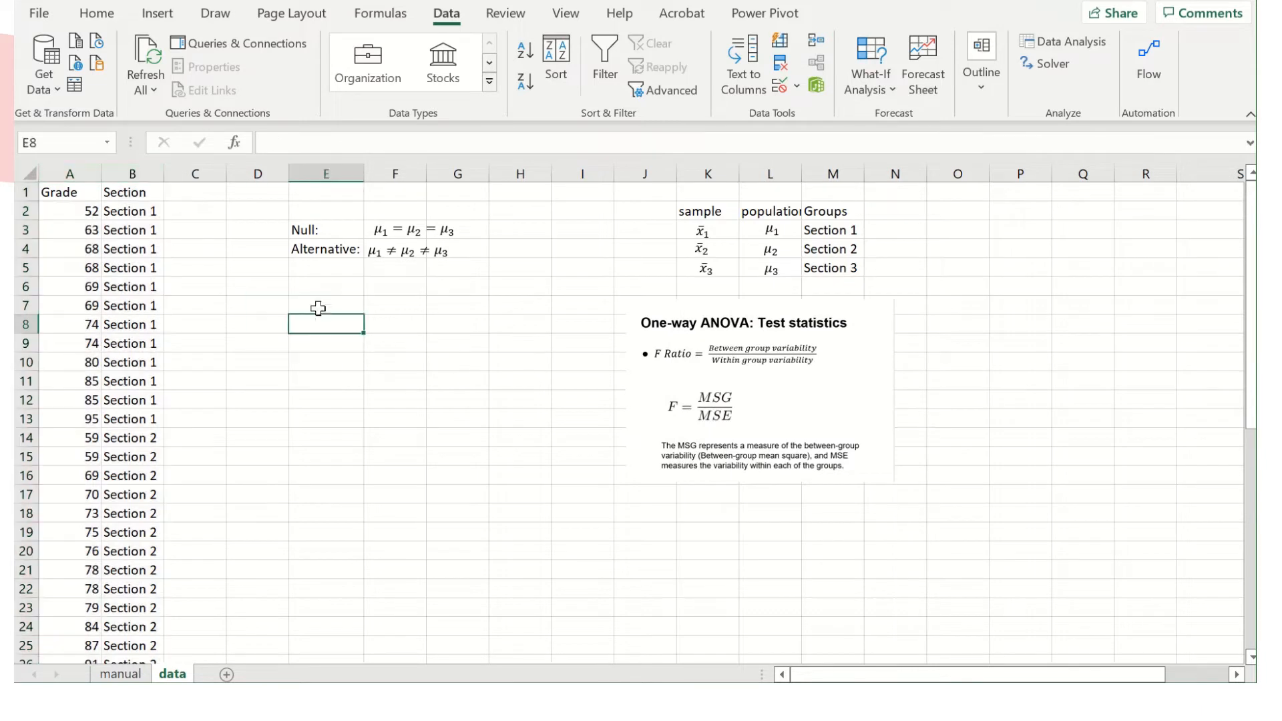
Copy the Section 1 label into O1 and the Section 1 grades from A2:A13 into the cells below it.
{"action": "left_click", "coordinate": [131, 209]}
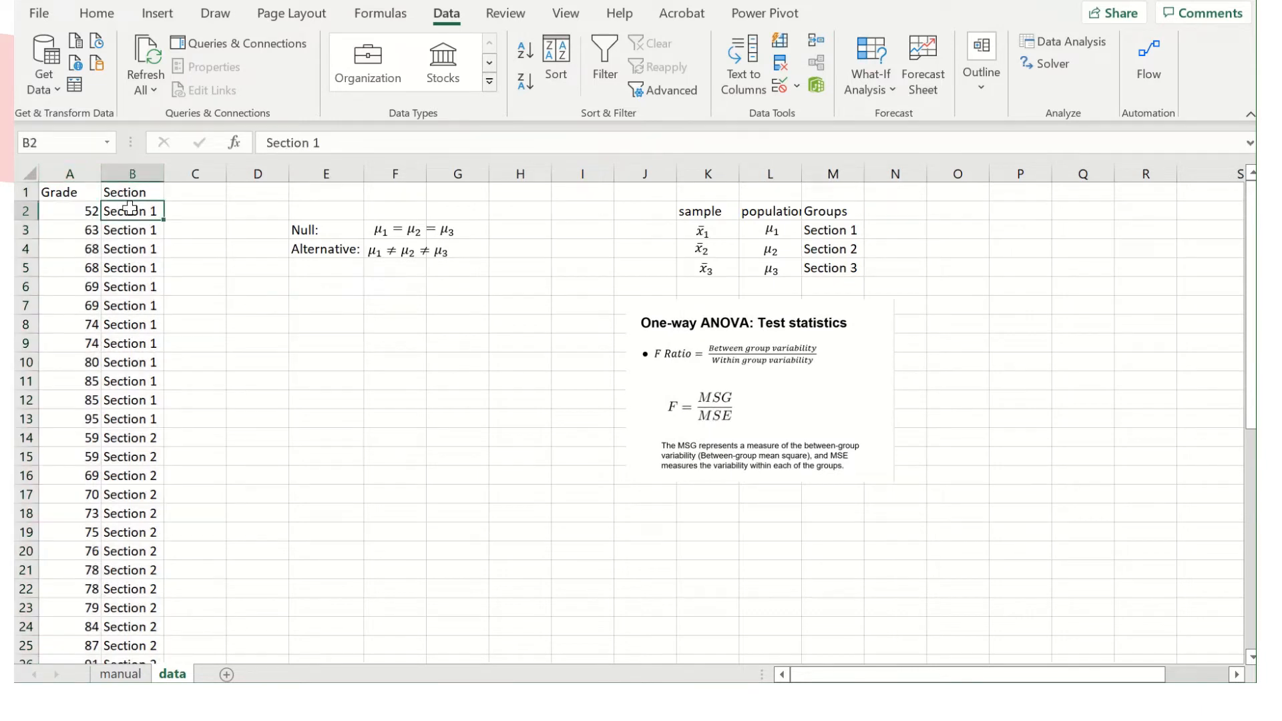
{"action": "left_click", "coordinate": [956, 189]}
{"action": "type", "text": "Section 1"}
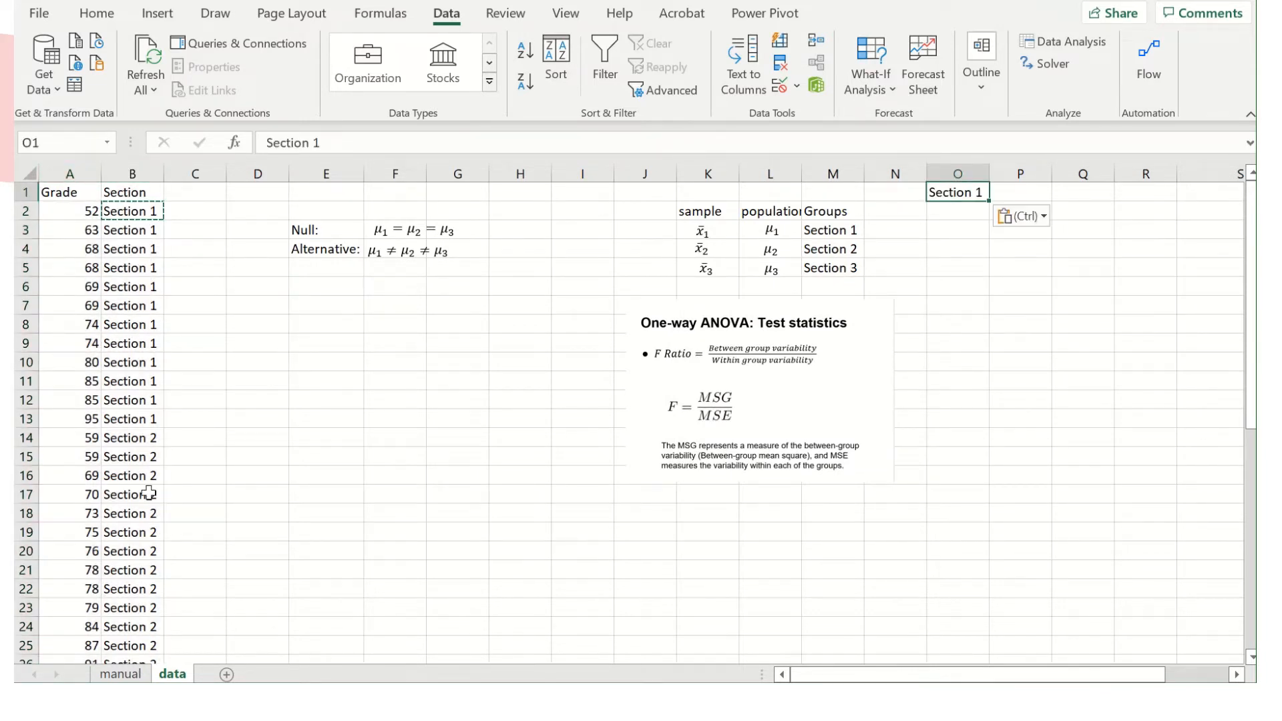
{"action": "left_click_drag", "start_coordinate": [93, 211], "coordinate": [76, 416]}
{"action": "key", "text": "ctrl+c"}
{"action": "left_click", "coordinate": [970, 216]}
{"action": "key", "text": "ctrl+v"}
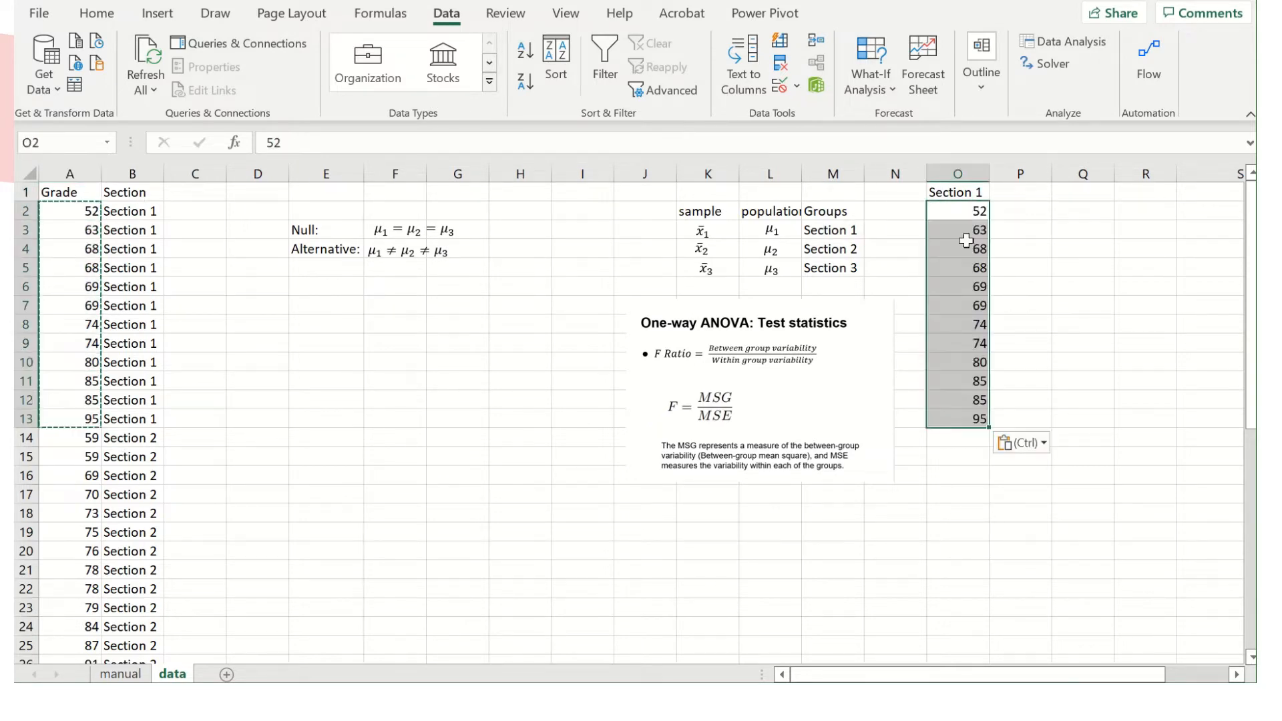
Copy the Section 2 label from B14 into P1 as the header of the second group column.
{"action": "left_click", "coordinate": [1023, 193]}
{"action": "left_click", "coordinate": [149, 438]}
{"action": "key", "text": "ctrl+c"}
{"action": "left_click", "coordinate": [1030, 199]}
{"action": "key", "text": "ctrl+v"}
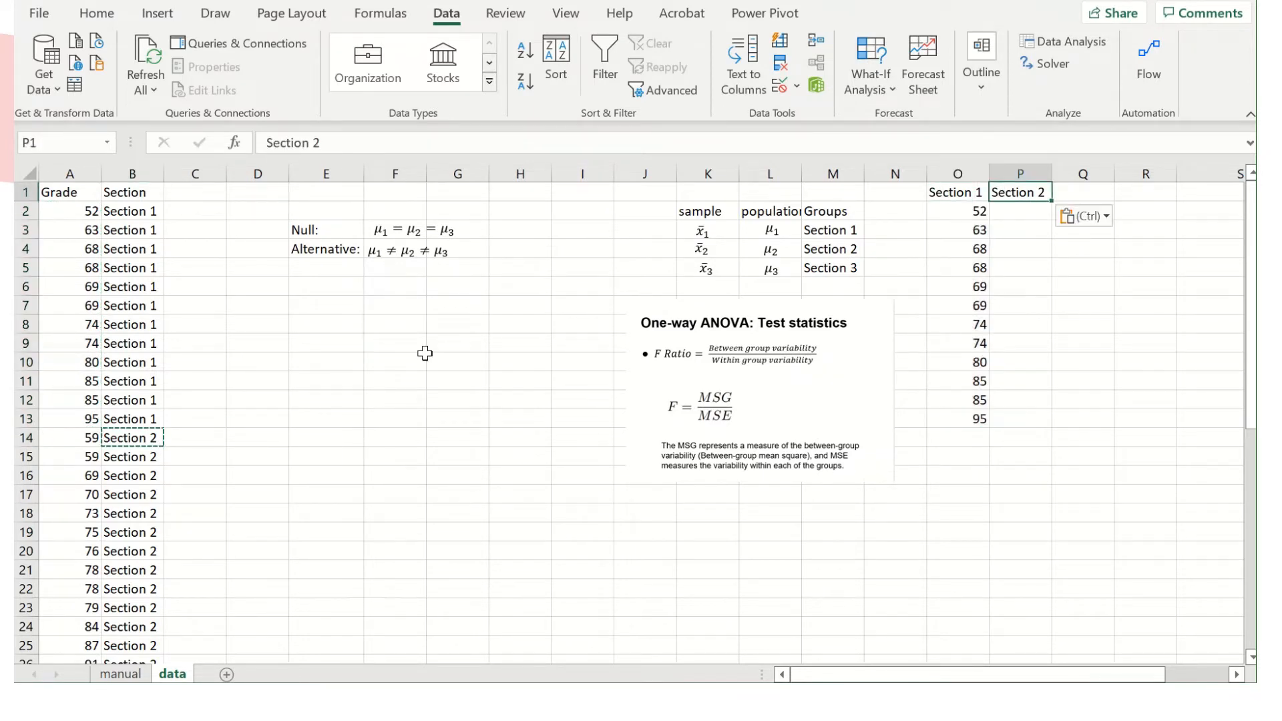
Copy the Section 2 grades from A14:A28 into column P starting at P2.
{"action": "left_click", "coordinate": [86, 441]}
{"action": "left_click_drag", "start_coordinate": [87, 441], "coordinate": [69, 515]}
{"action": "key", "text": "ctrl+c"}
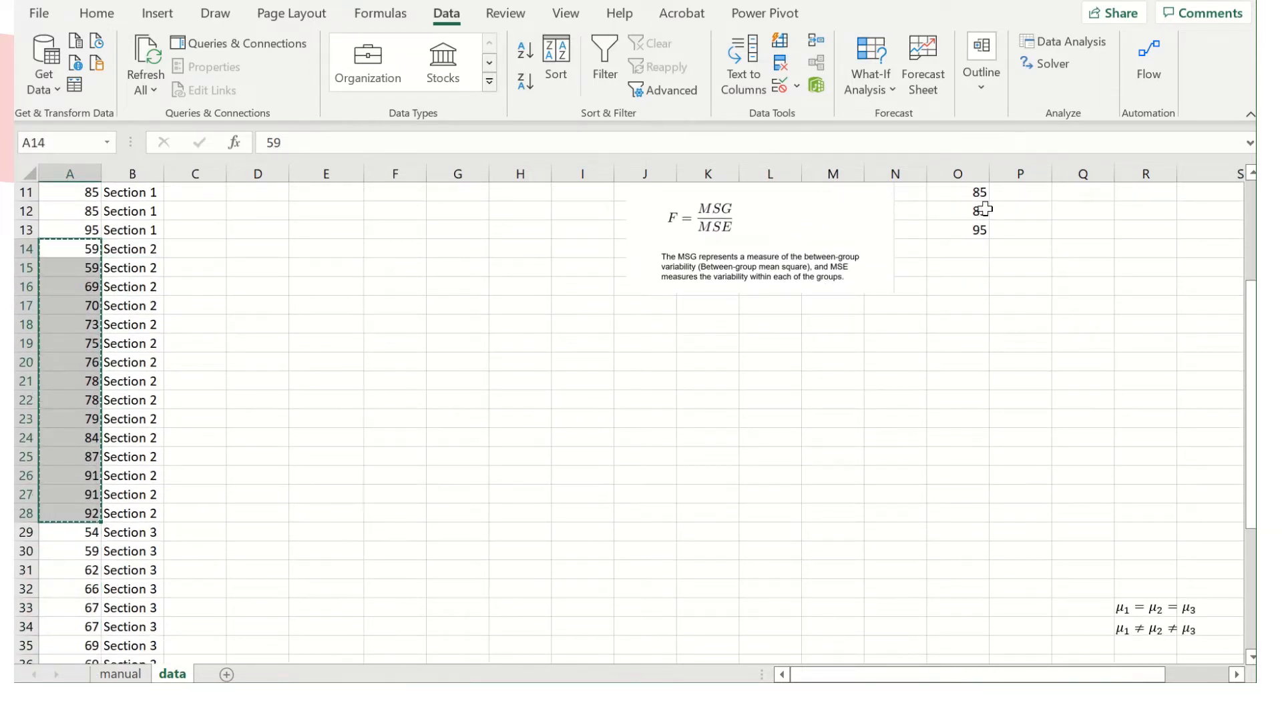
{"action": "scroll", "coordinate": [987, 252], "scroll_direction": "up", "scroll_amount": 4}
{"action": "left_click", "coordinate": [1030, 210]}
{"action": "key", "text": "ctrl+v"}
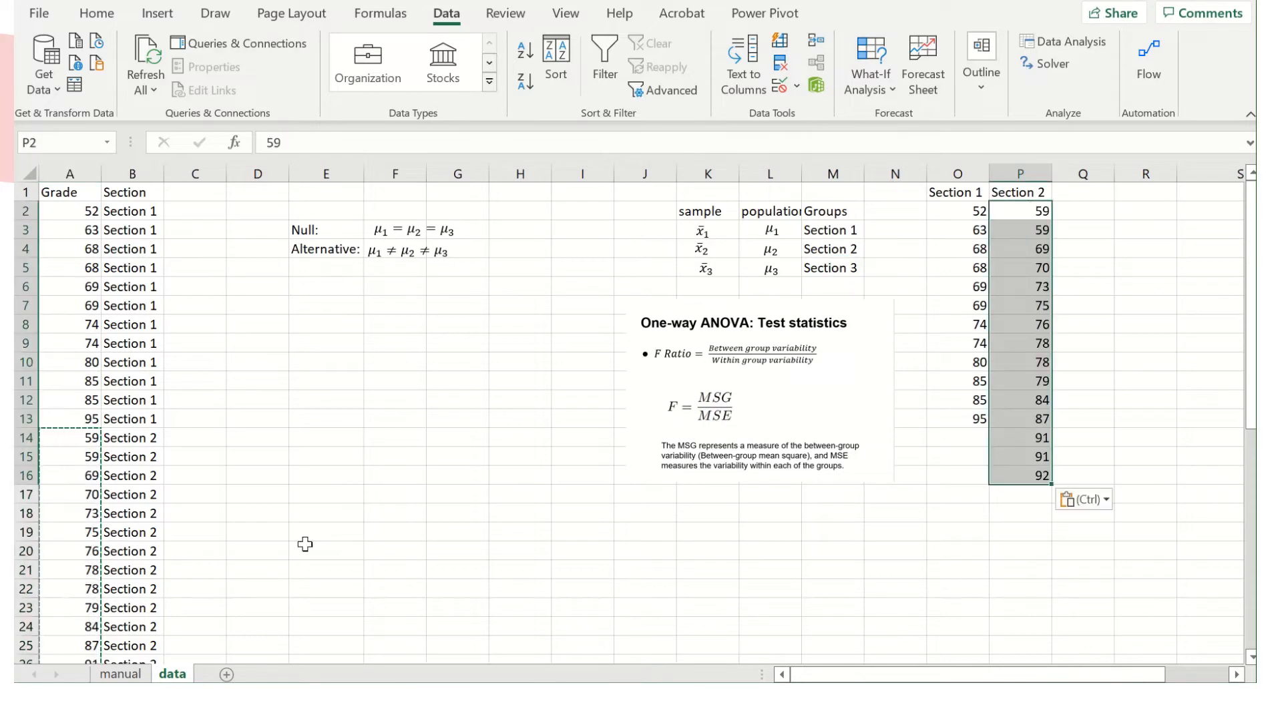
Copy the Section 3 label from B29 into Q1 as the header of the third group column.
{"action": "scroll", "coordinate": [286, 527], "scroll_direction": "down", "scroll_amount": 3}
{"action": "left_click", "coordinate": [152, 549]}
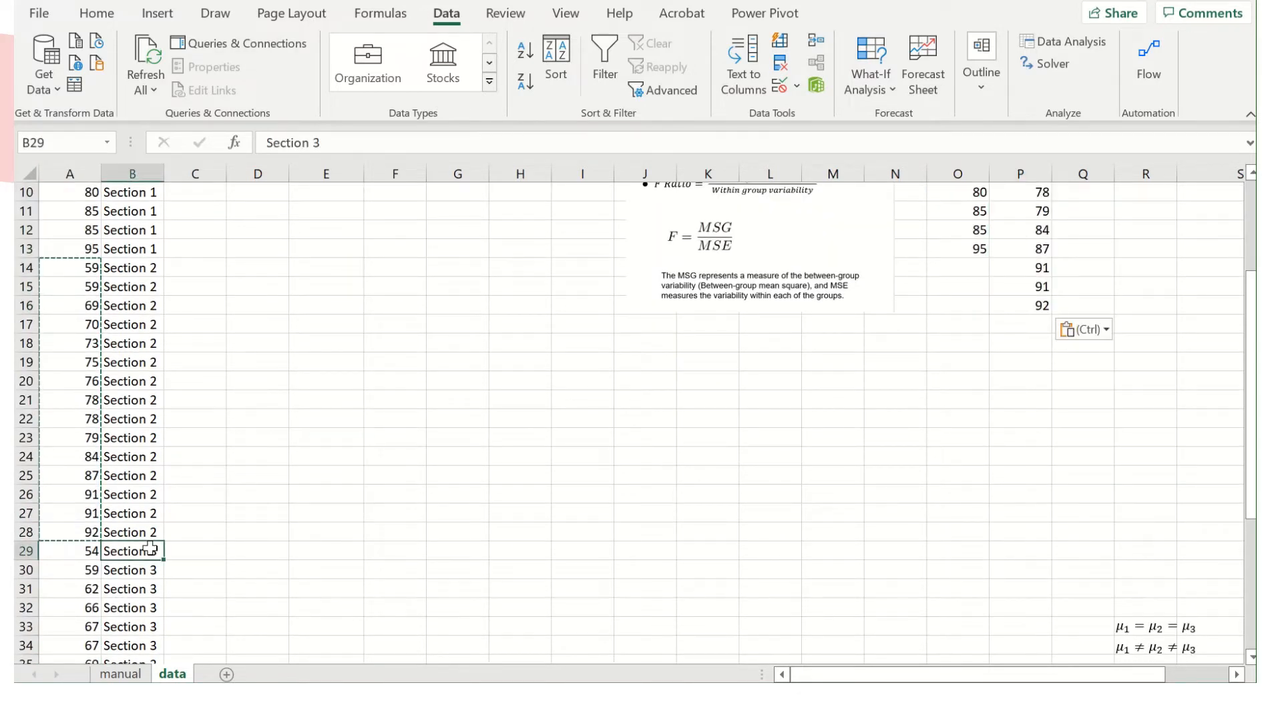
{"action": "key", "text": "Escape"}
{"action": "scroll", "coordinate": [895, 423], "scroll_direction": "up", "scroll_amount": 3}
{"action": "key", "text": "ctrl+c"}
{"action": "left_click", "coordinate": [1089, 199]}
{"action": "key", "text": "ctrl+v"}
Copy the Section 3 grades from A29:A46 into column Q starting at Q2.
{"action": "scroll", "coordinate": [91, 495], "scroll_direction": "down", "scroll_amount": 6}
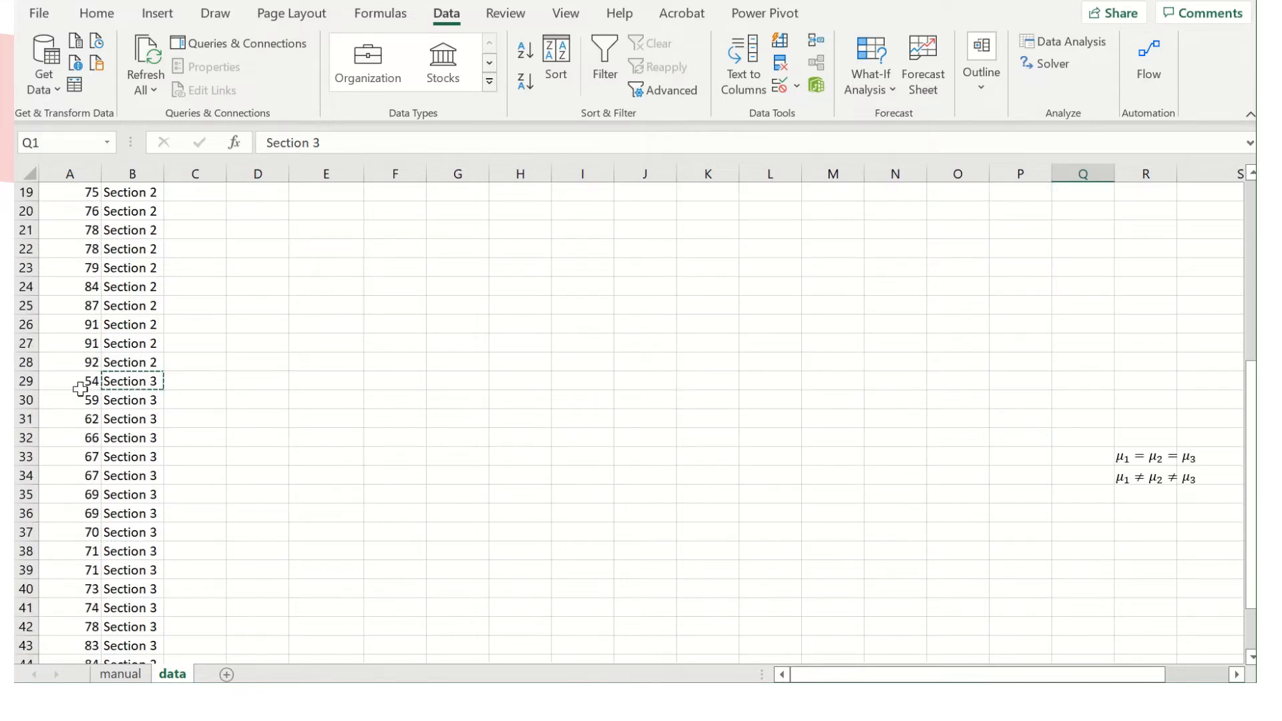
{"action": "left_click_drag", "start_coordinate": [78, 380], "coordinate": [78, 607]}
{"action": "key", "text": "ctrl+c"}
{"action": "scroll", "coordinate": [744, 448], "scroll_direction": "up", "scroll_amount": 1}
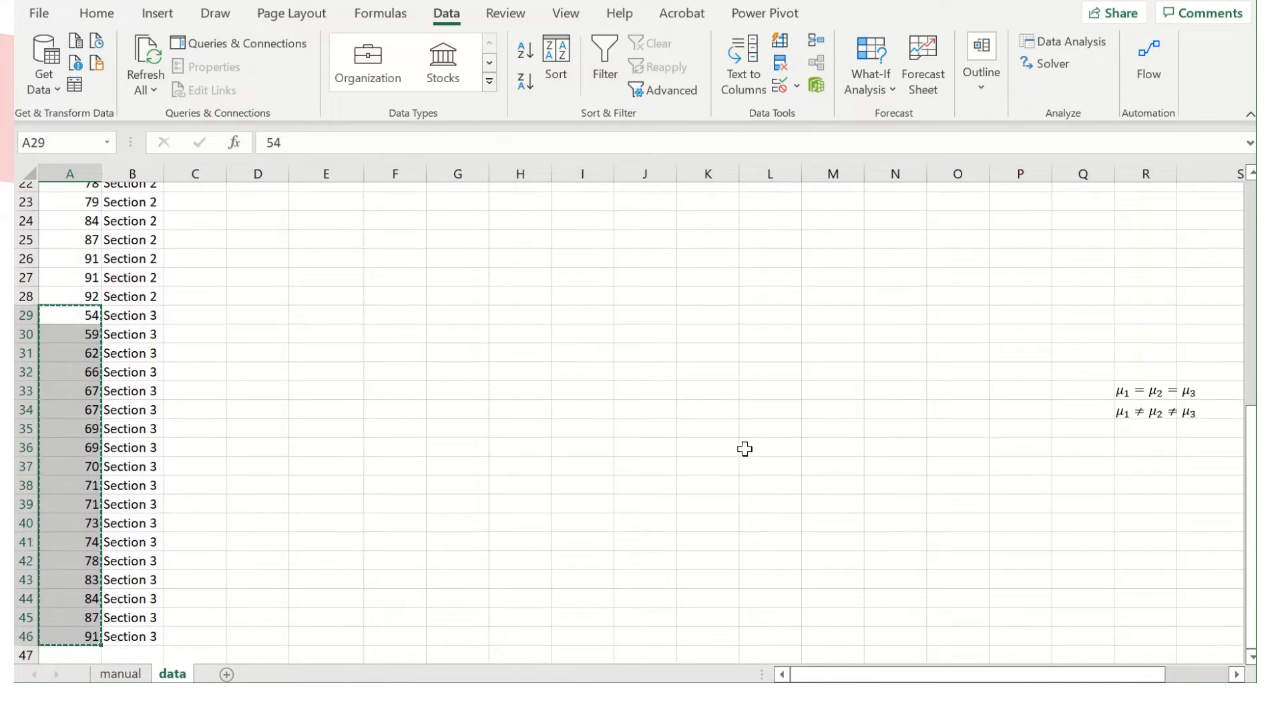
{"action": "scroll", "coordinate": [744, 447], "scroll_direction": "right", "scroll_amount": 6}
{"action": "scroll", "coordinate": [744, 447], "scroll_direction": "up", "scroll_amount": 8}
{"action": "scroll", "coordinate": [744, 448], "scroll_direction": "left", "scroll_amount": 5}
{"action": "left_click", "coordinate": [892, 210]}
{"action": "key", "text": "ctrl+v"}
{"action": "left_click", "coordinate": [1013, 341]}
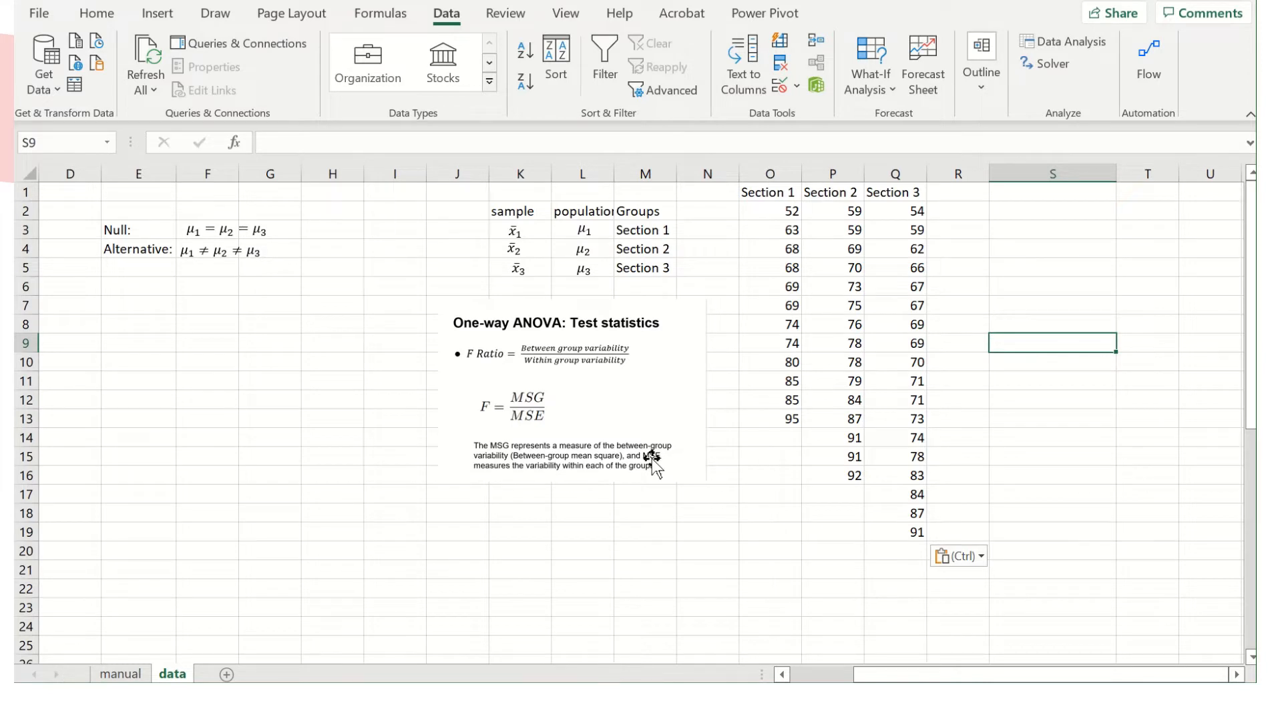
{"action": "scroll", "coordinate": [371, 468], "scroll_direction": "left", "scroll_amount": 3}
{"action": "left_click", "coordinate": [429, 368]}
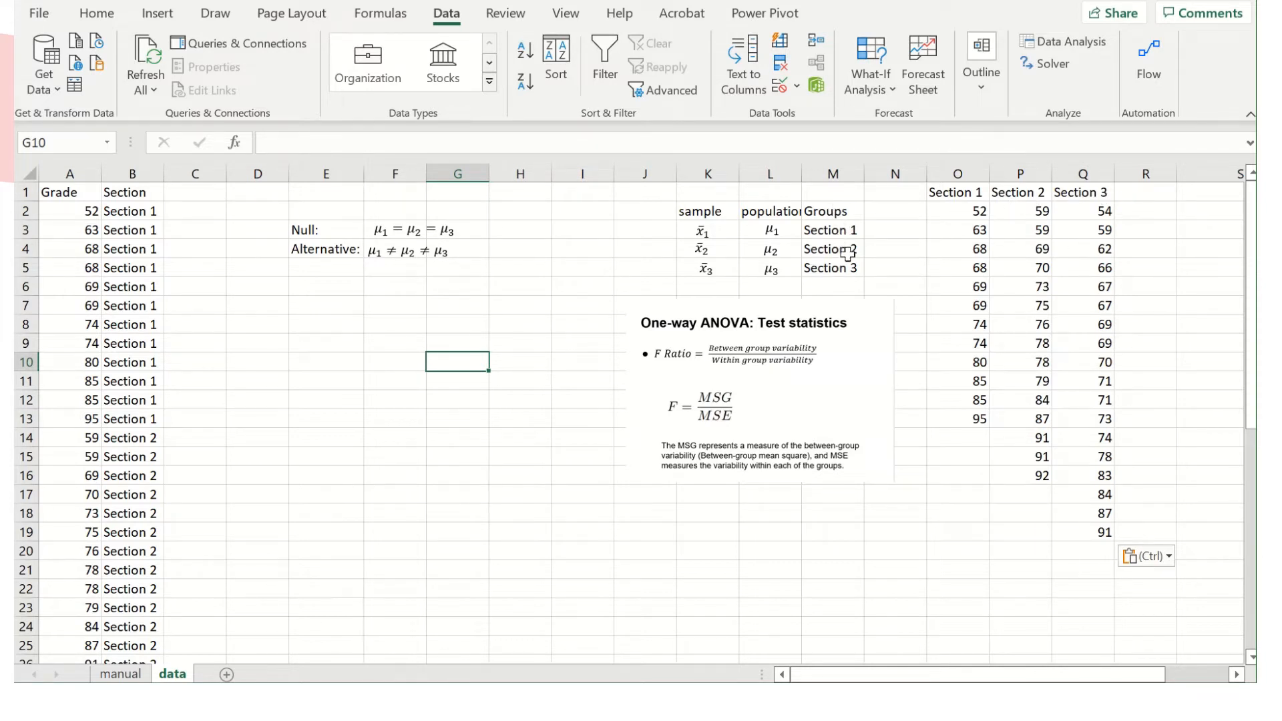
{"action": "left_click", "coordinate": [771, 231]}
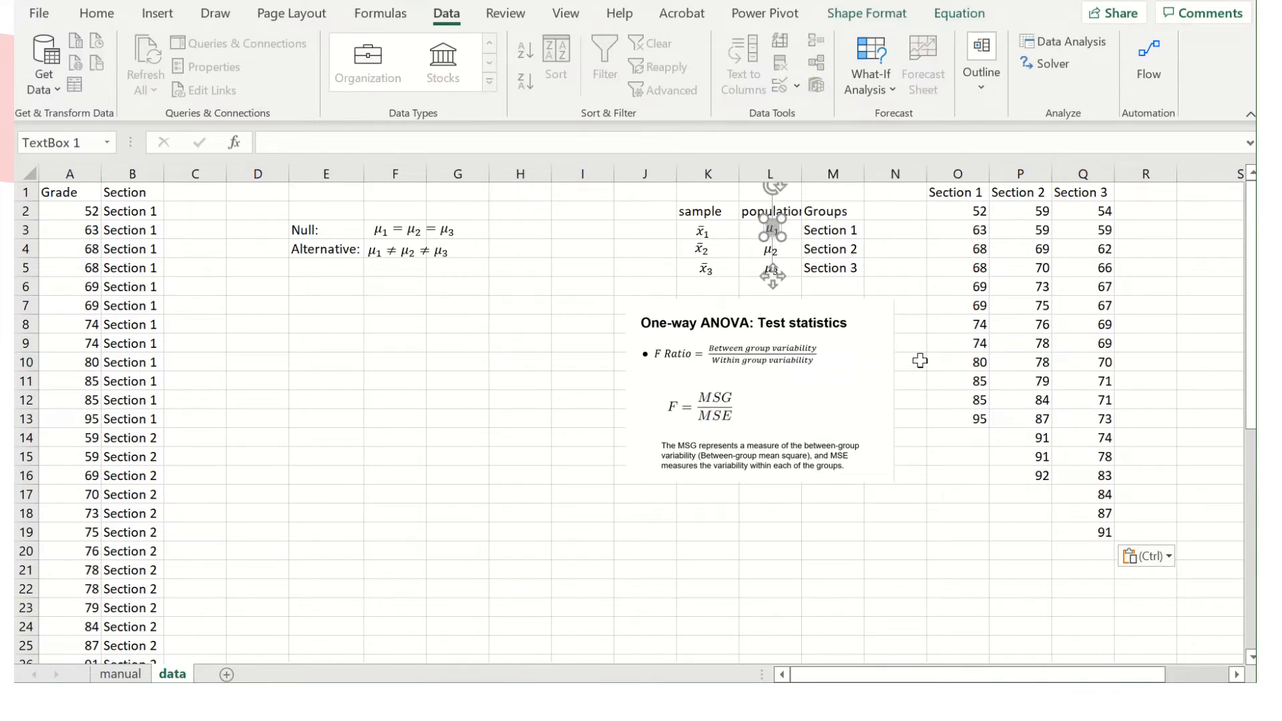
{"action": "left_click", "coordinate": [921, 271]}
{"action": "left_click", "coordinate": [719, 234]}
{"action": "left_click", "coordinate": [980, 566]}
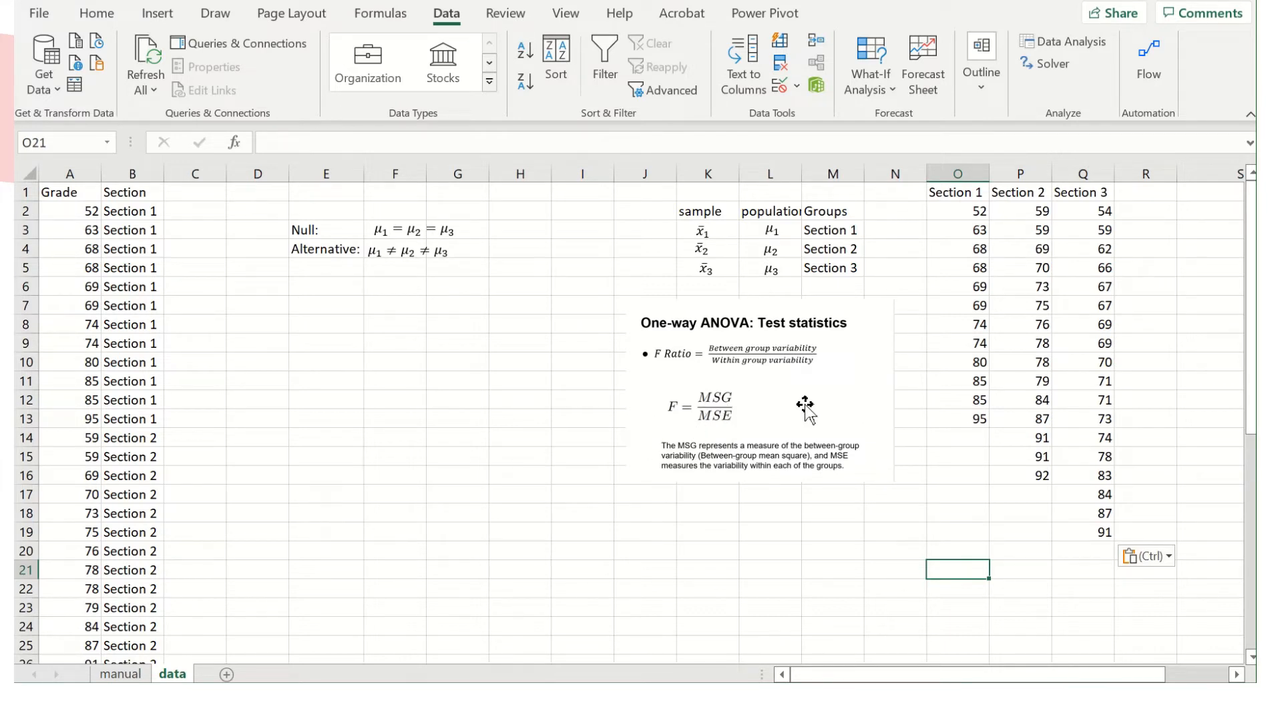
{"action": "left_click", "coordinate": [933, 307]}
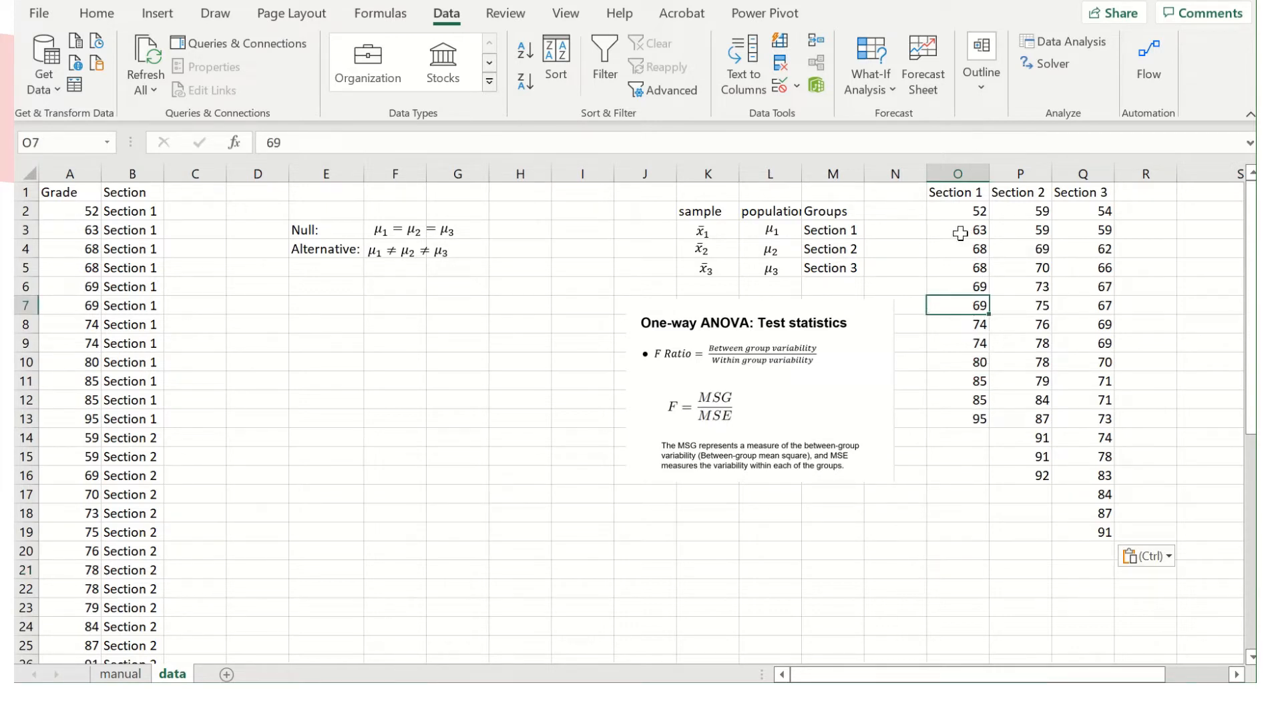
Start the Anova: Single Factor analysis from the data analysis tools.
{"action": "left_click", "coordinate": [1065, 41]}
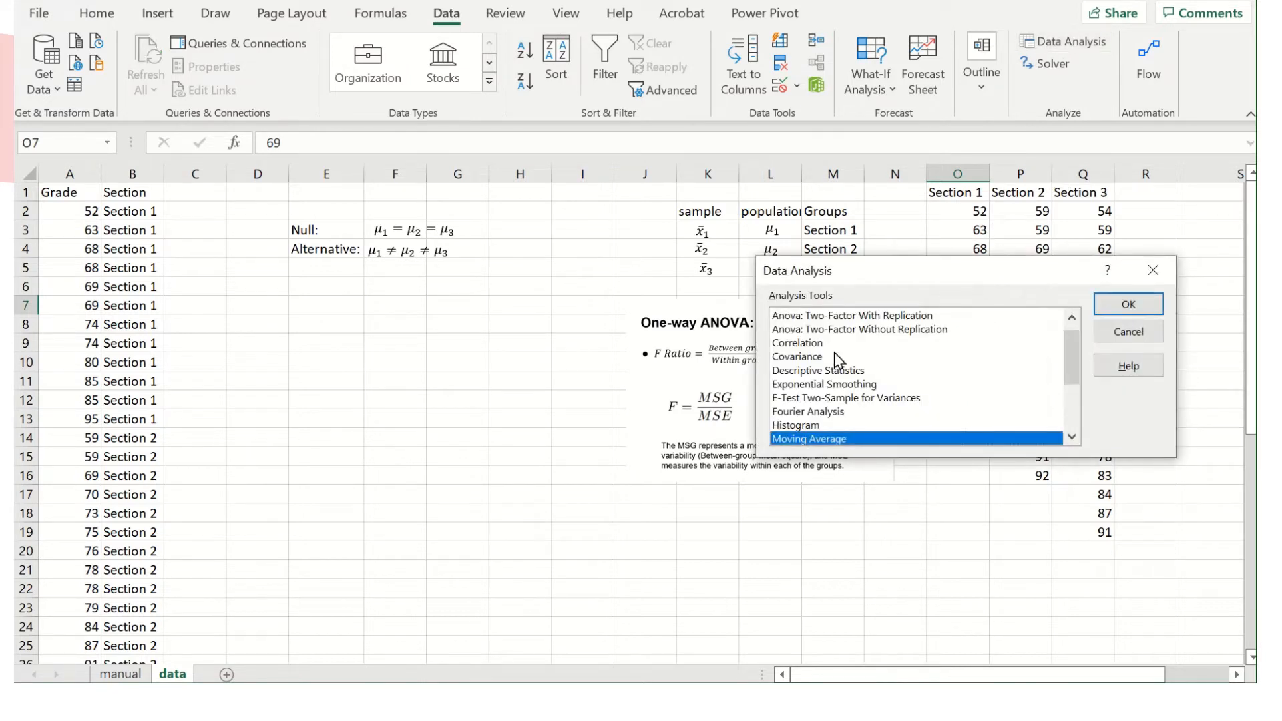
{"action": "left_click_drag", "start_coordinate": [1073, 363], "coordinate": [1072, 330]}
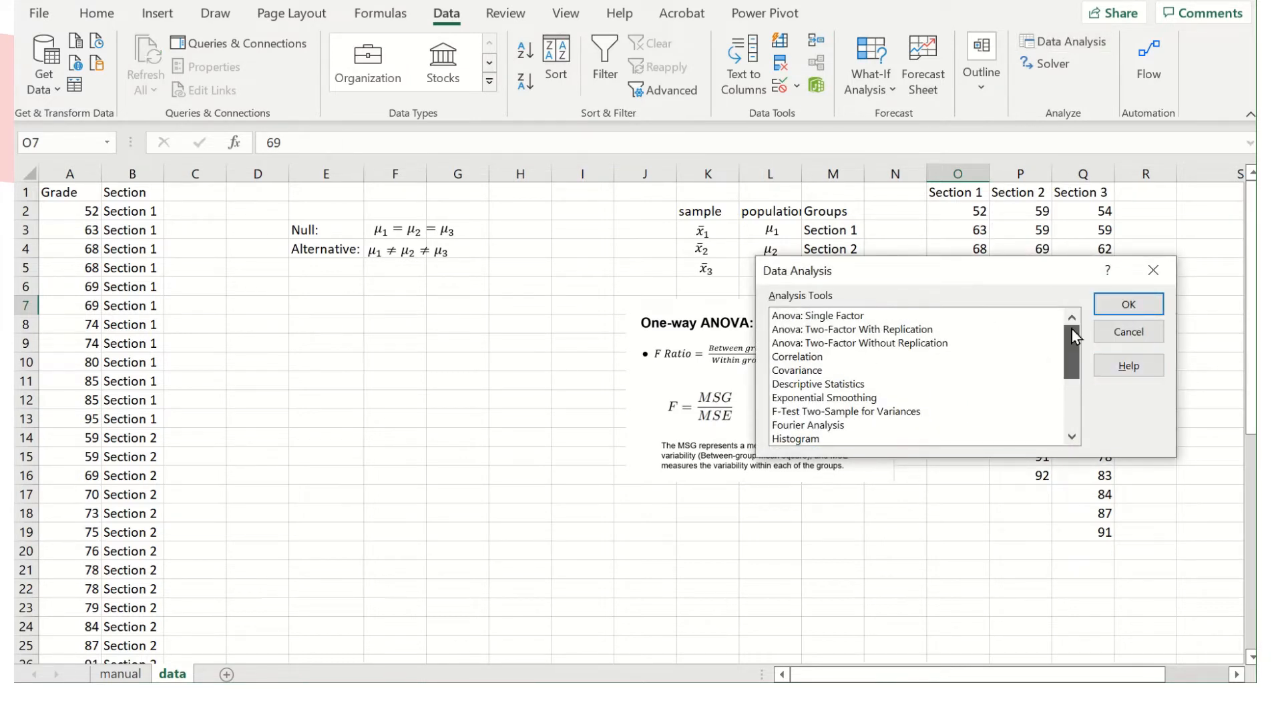
{"action": "left_click", "coordinate": [859, 317]}
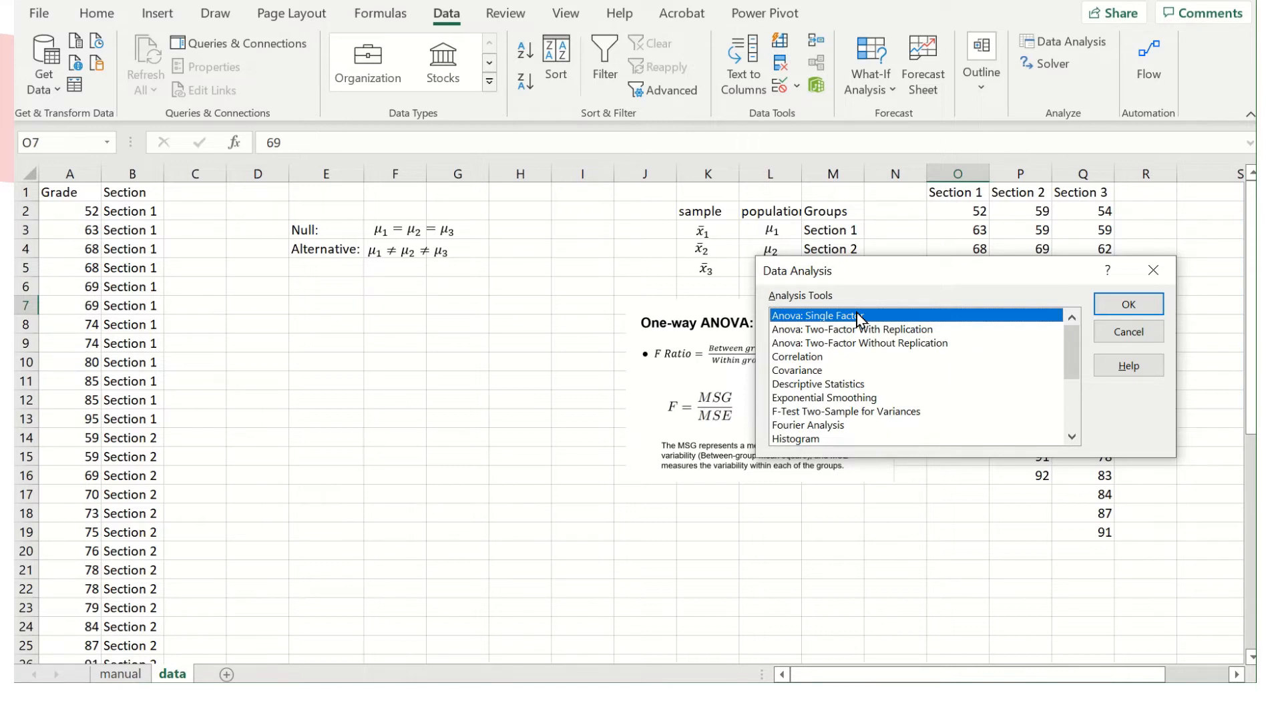
{"action": "left_click", "coordinate": [1129, 305]}
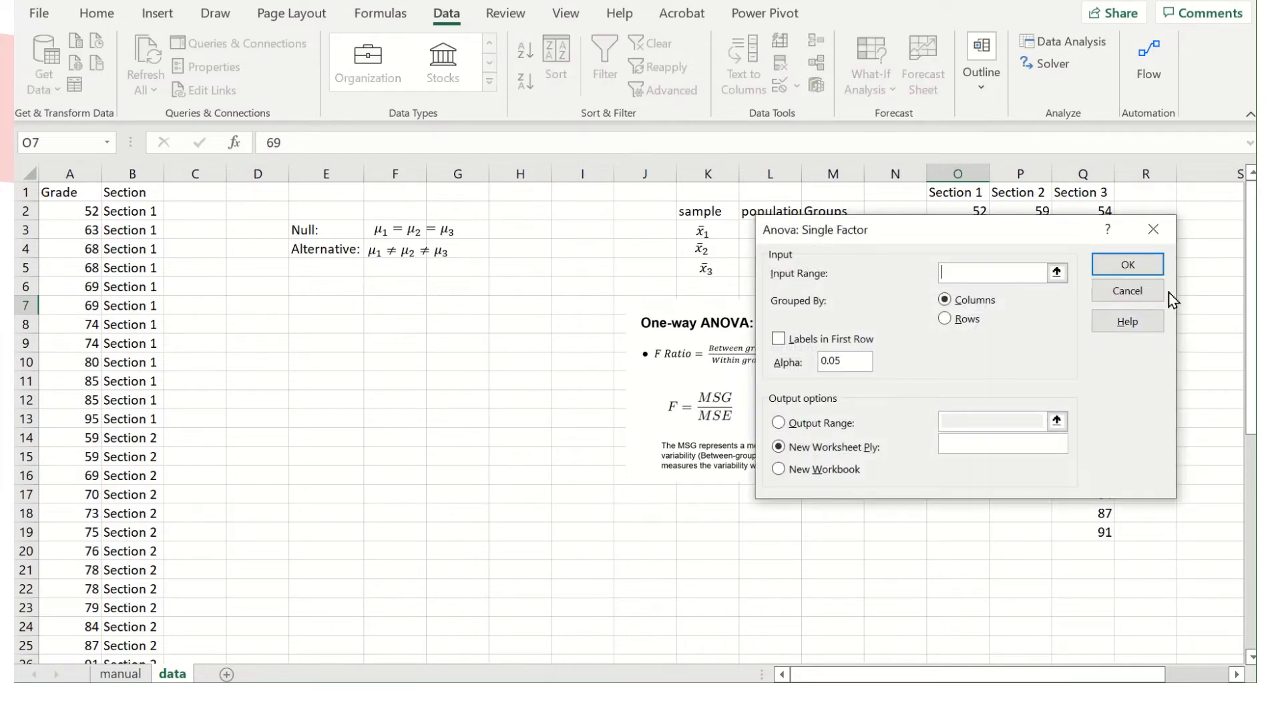
Set the ANOVA input range to $O$1:$Q$19, with labels in the first row and alpha left at 0.05.
{"action": "left_click_drag", "start_coordinate": [1064, 239], "coordinate": [562, 237]}
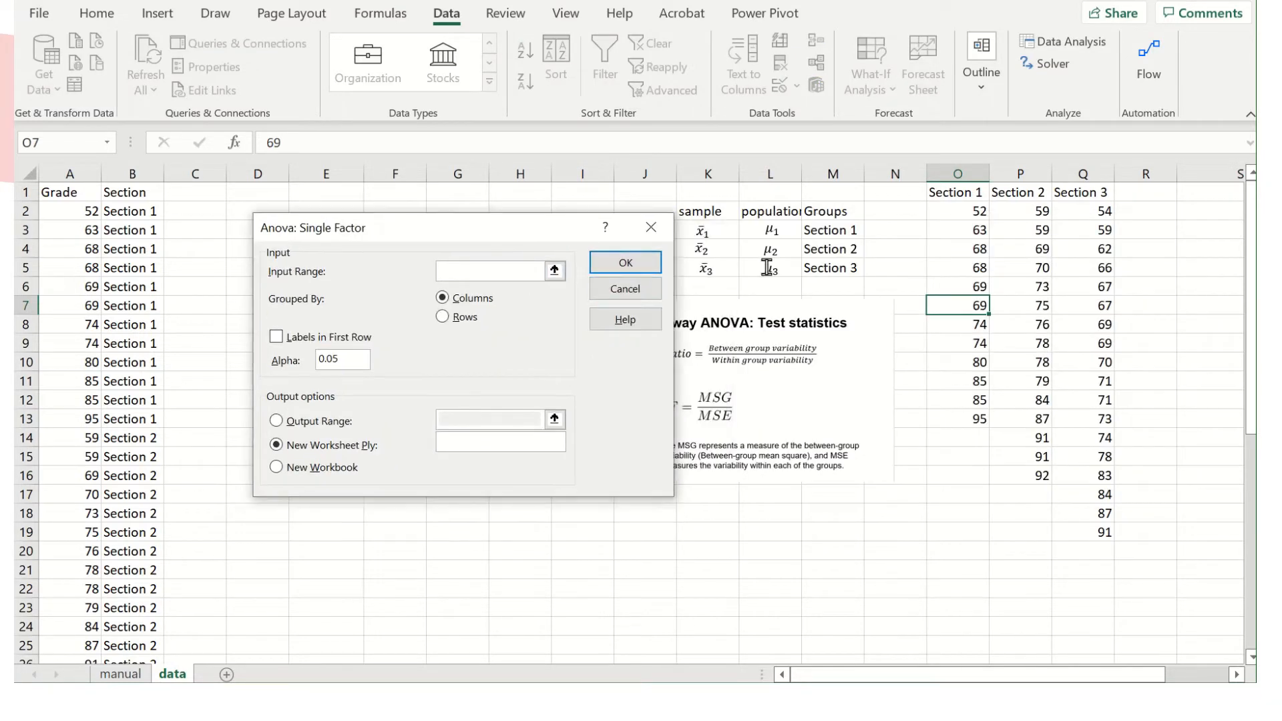
{"action": "left_click_drag", "start_coordinate": [955, 191], "coordinate": [1074, 528]}
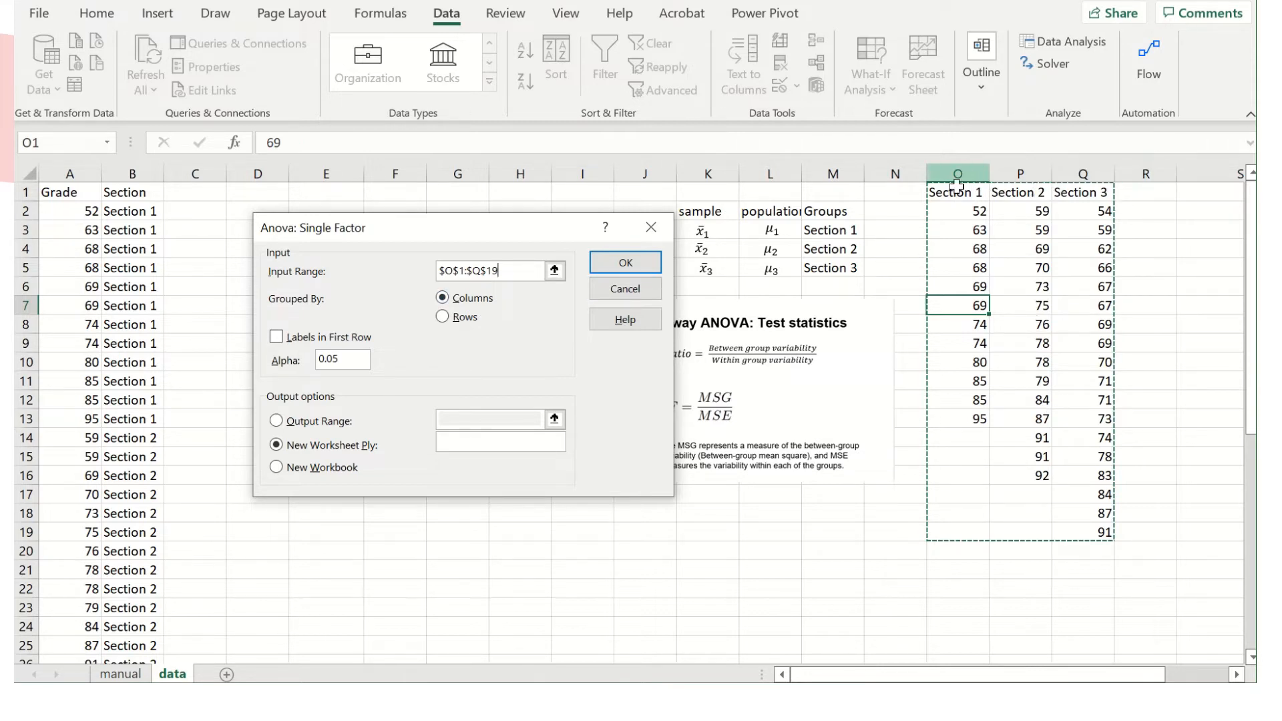
{"action": "left_click", "coordinate": [275, 337]}
{"action": "left_click_drag", "start_coordinate": [355, 359], "coordinate": [303, 366]}
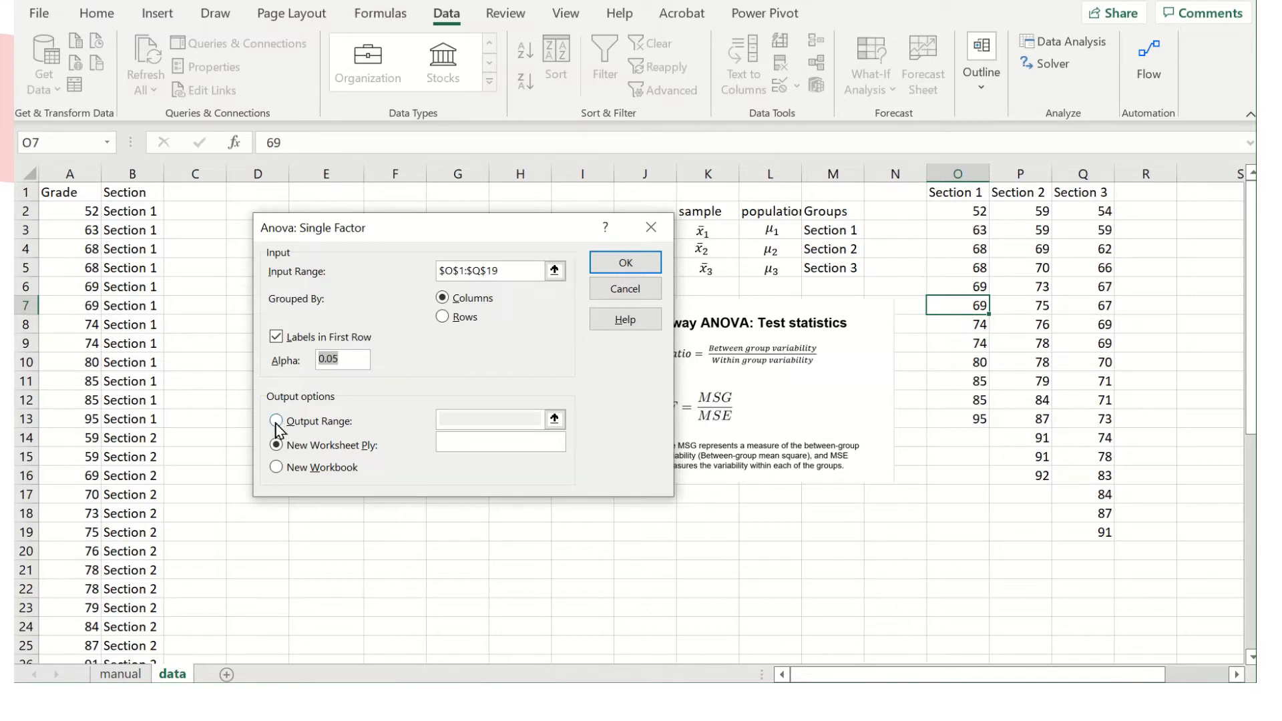
Set the ANOVA output range to start at F19 on the current sheet and run the analysis.
{"action": "left_click", "coordinate": [276, 421]}
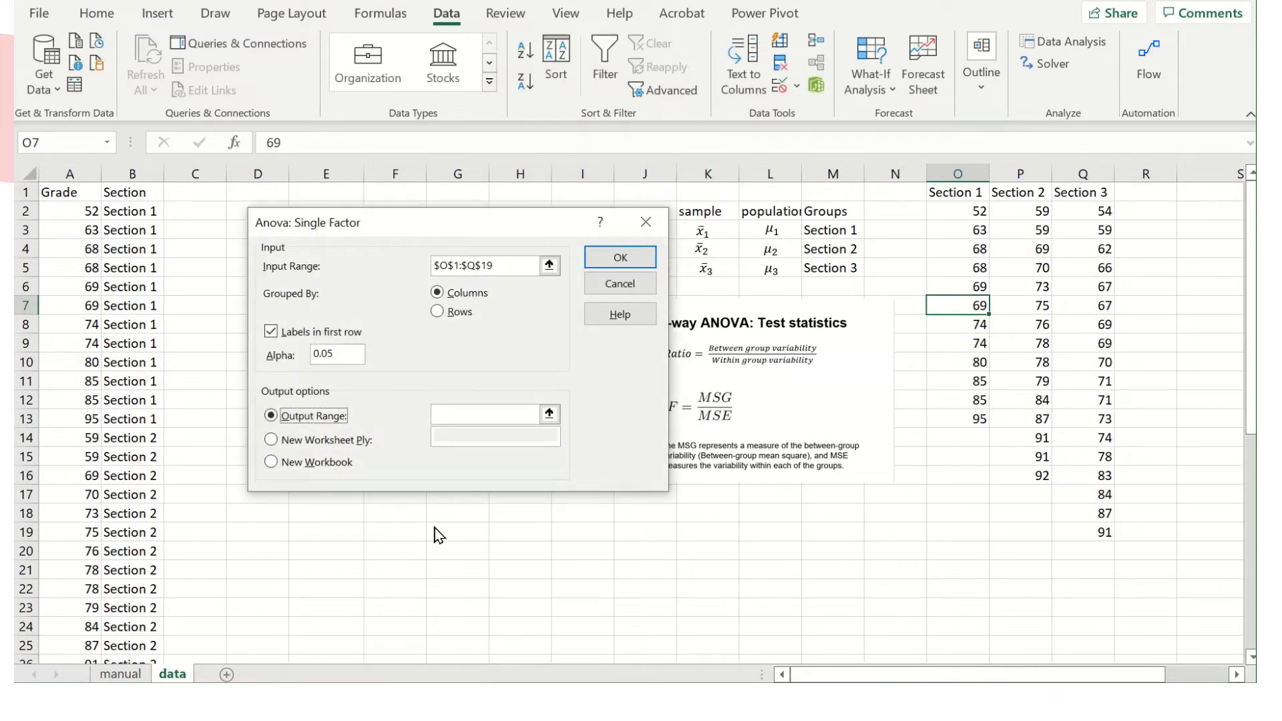
{"action": "left_click", "coordinate": [512, 408]}
{"action": "left_click", "coordinate": [371, 531]}
{"action": "left_click", "coordinate": [619, 259]}
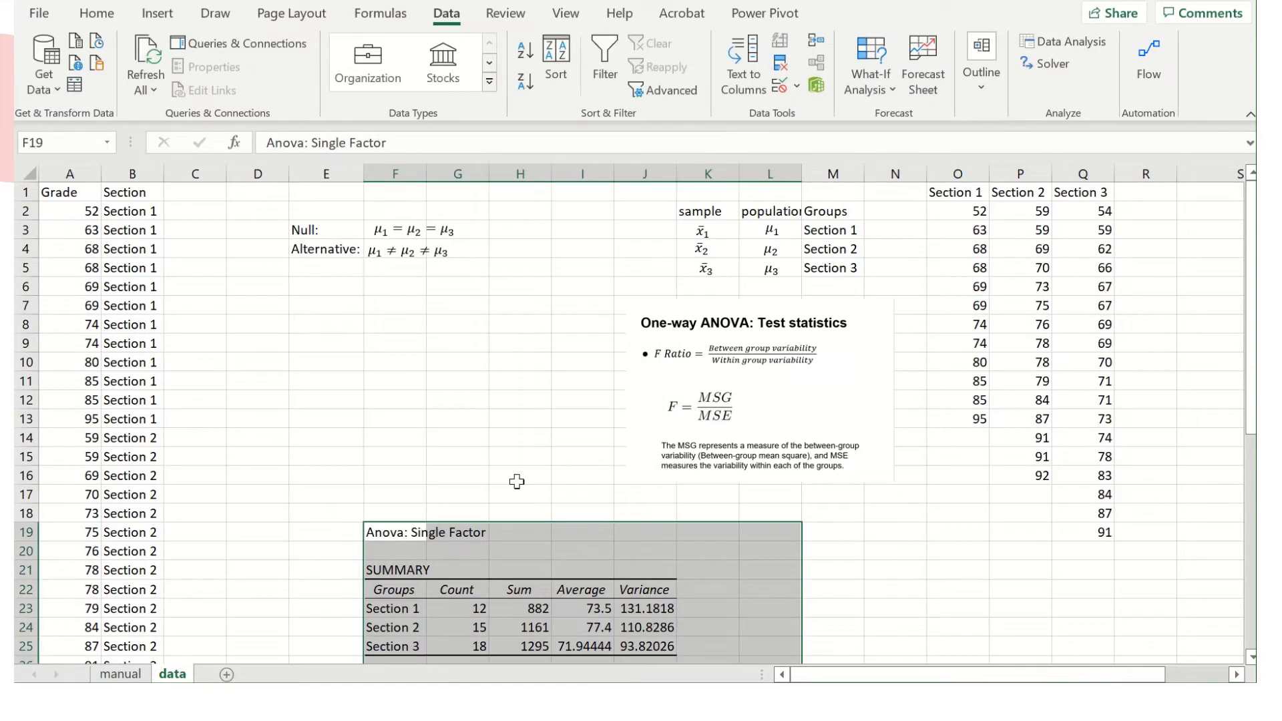
Examine the ANOVA output's SUMMARY table for the three sections and compare it with the hypotheses above.
{"action": "scroll", "coordinate": [517, 481], "scroll_direction": "down", "scroll_amount": 5}
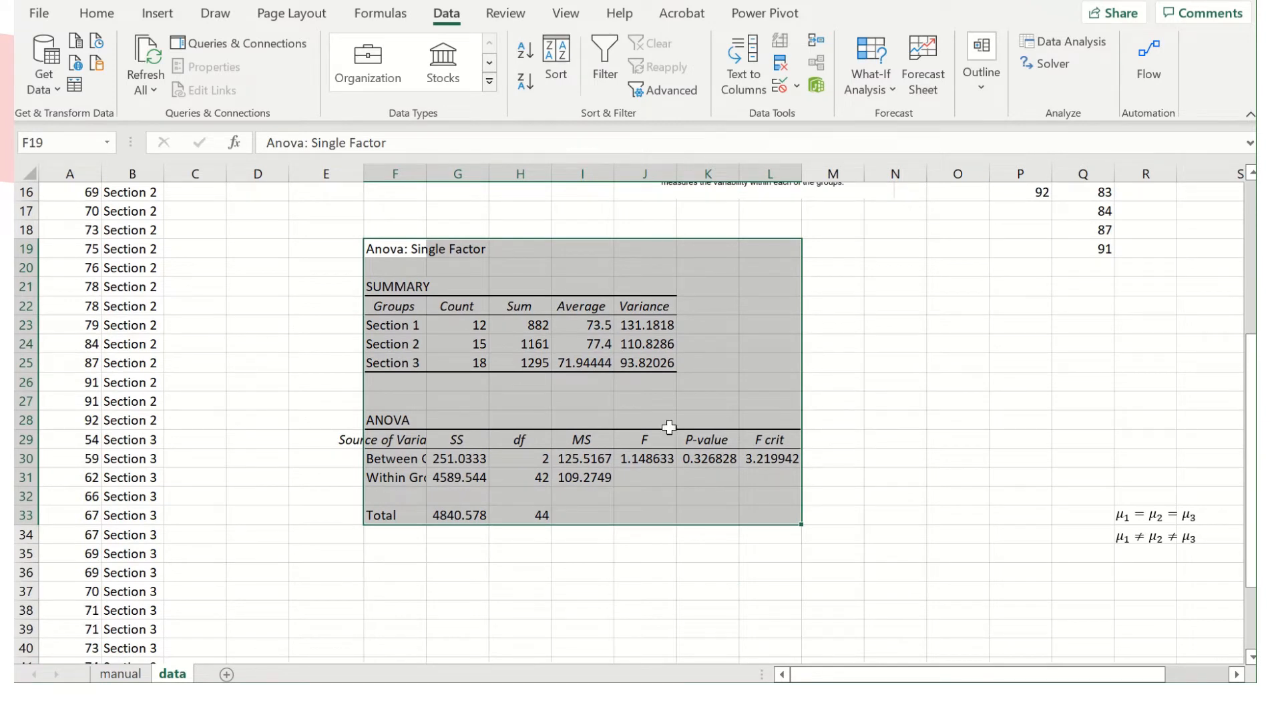
{"action": "left_click_drag", "start_coordinate": [395, 309], "coordinate": [688, 362]}
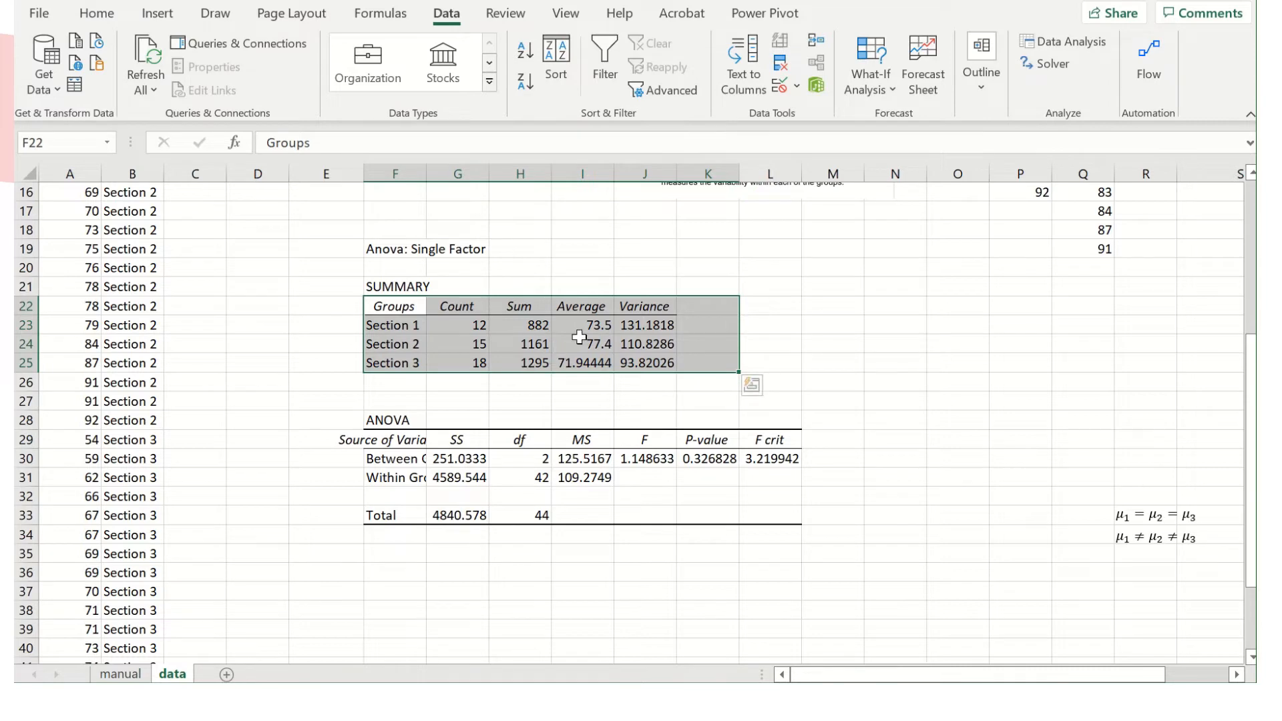
{"action": "left_click", "coordinate": [831, 306]}
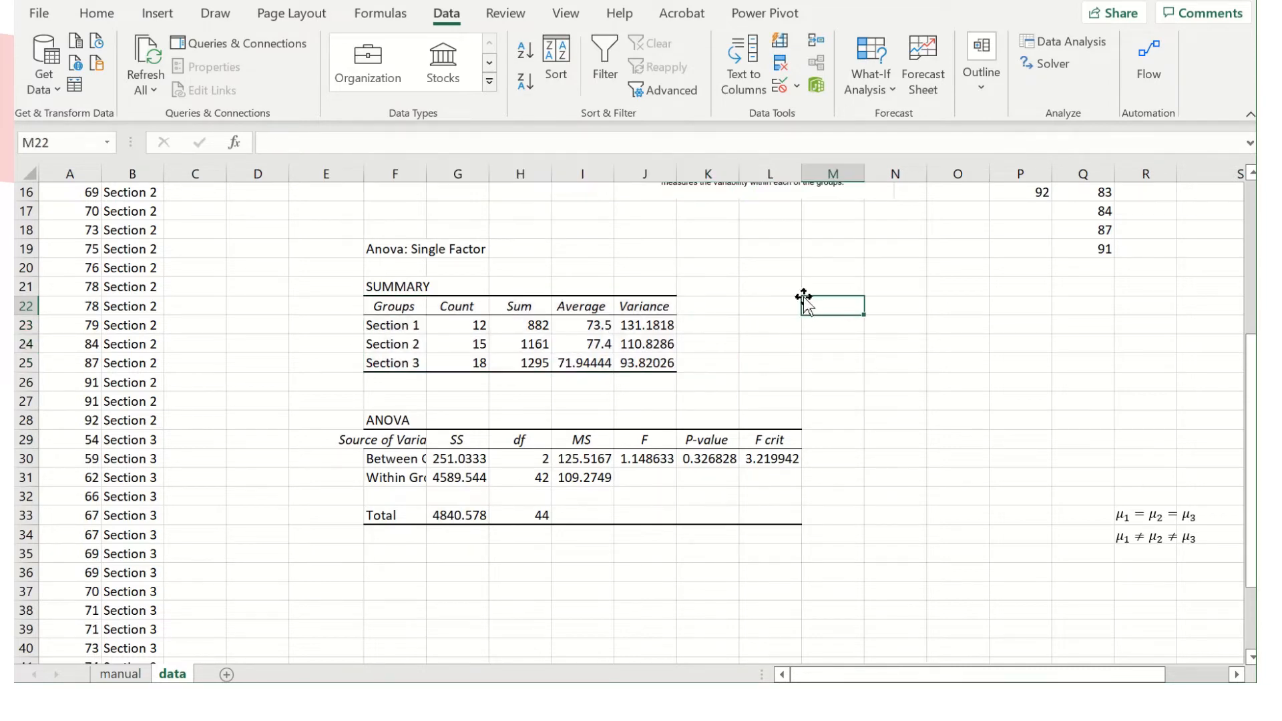
{"action": "scroll", "coordinate": [609, 286], "scroll_direction": "up", "scroll_amount": 4}
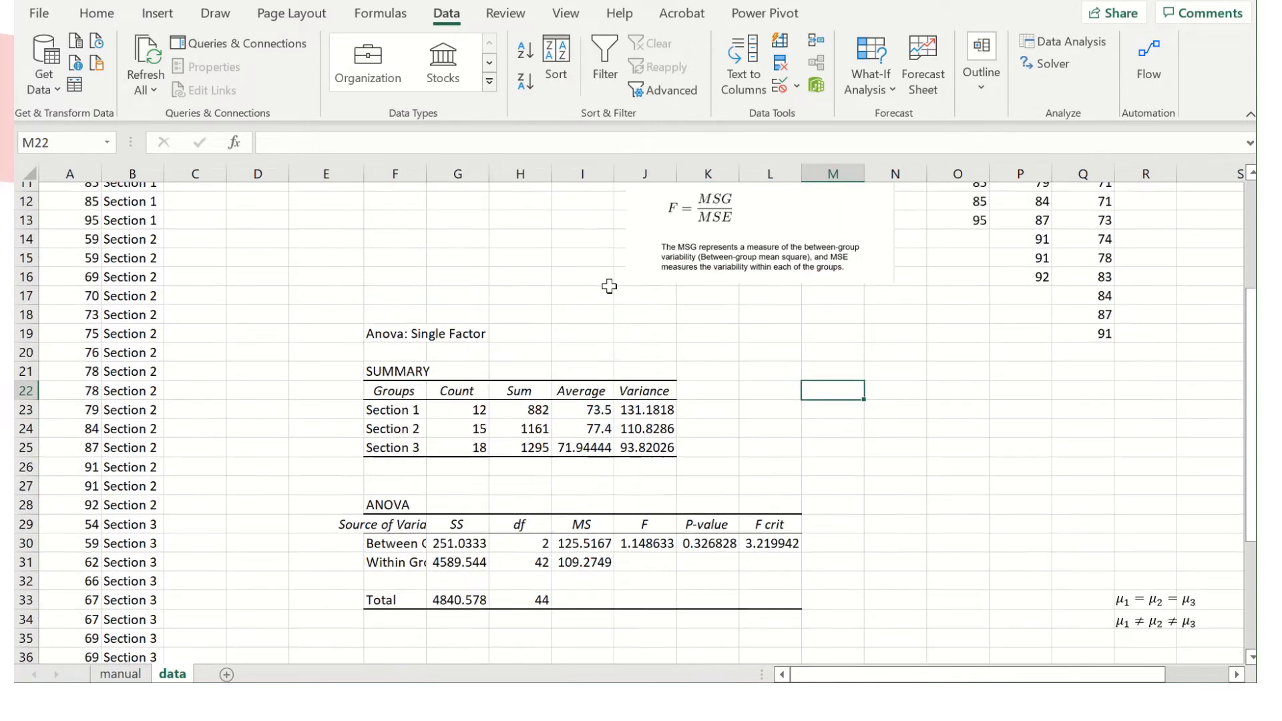
{"action": "scroll", "coordinate": [609, 286], "scroll_direction": "up", "scroll_amount": 1}
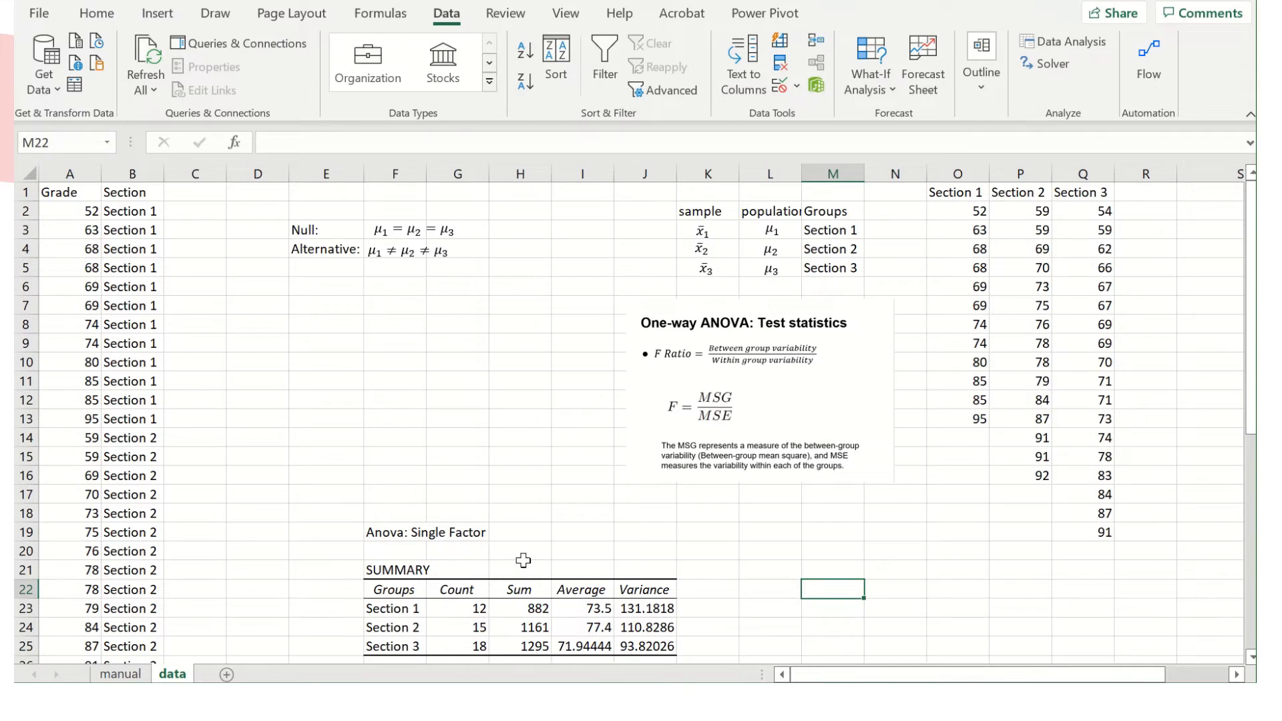
Add a "total" label in F26 and sum the three section counts in G26 with the SUM function.
{"action": "scroll", "coordinate": [523, 560], "scroll_direction": "down", "scroll_amount": 3}
{"action": "left_click", "coordinate": [401, 495]}
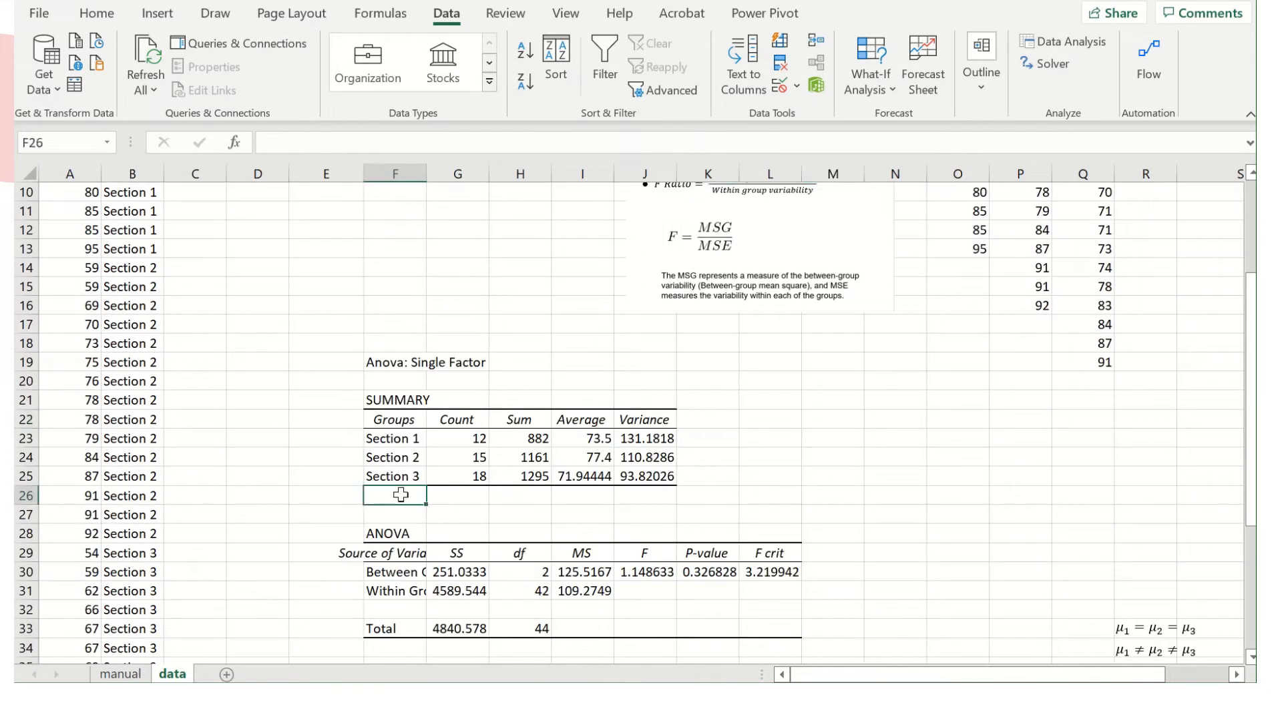
{"action": "type", "text": "total"}
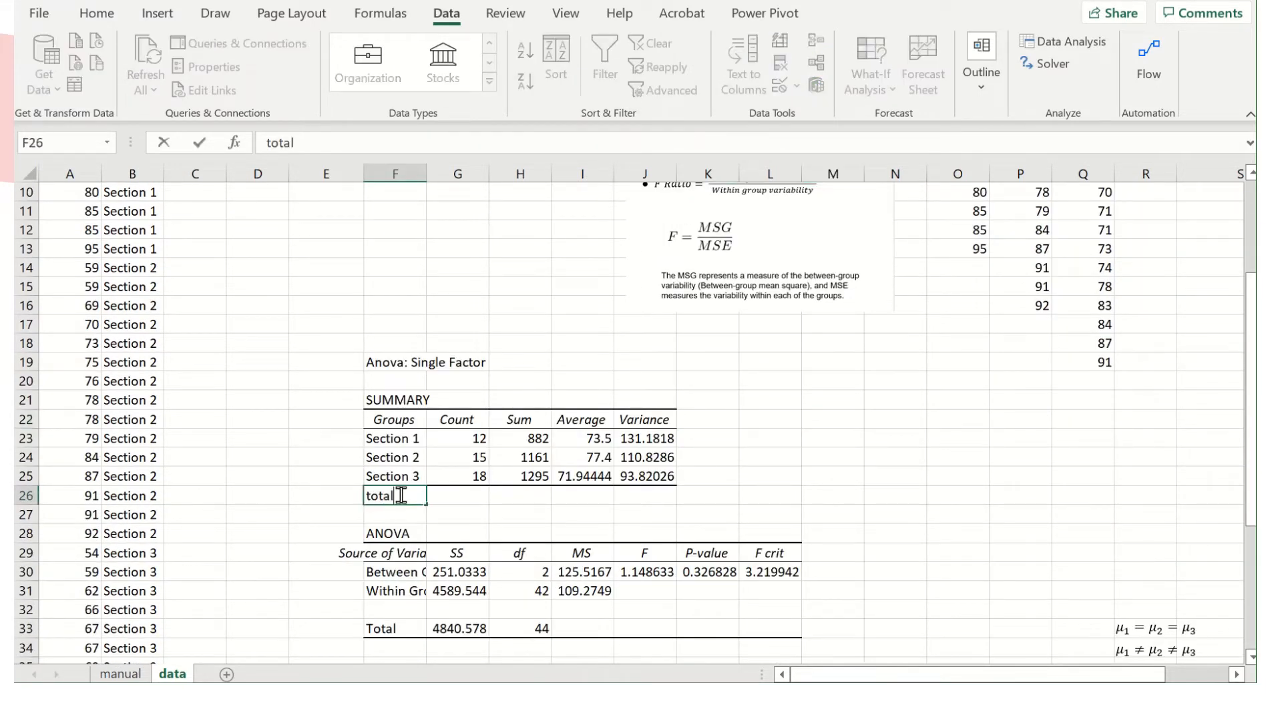
{"action": "left_click", "coordinate": [461, 494]}
{"action": "type", "text": "=sum("}
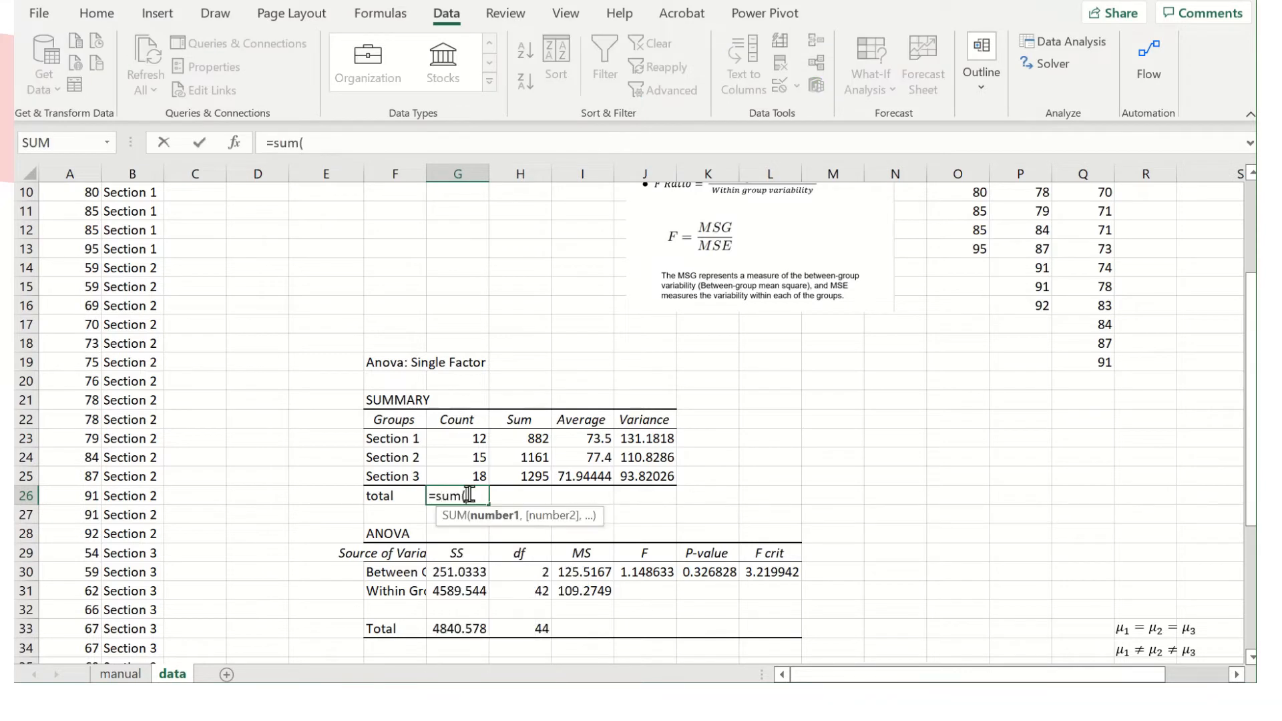
{"action": "left_click", "coordinate": [478, 446]}
{"action": "key", "text": "Return"}
{"action": "left_click", "coordinate": [592, 495]}
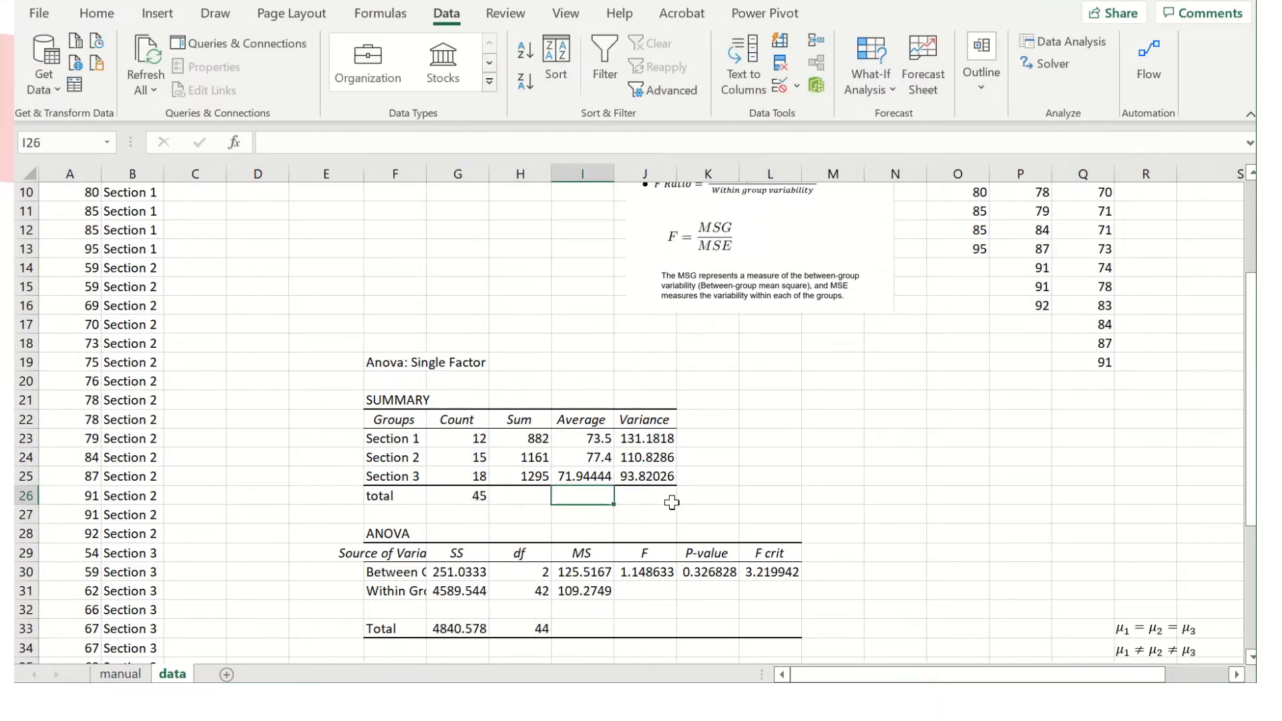
Examine the ANOVA table, checking the P-value and the F statistic in the between-groups row.
{"action": "scroll", "coordinate": [611, 494], "scroll_direction": "down", "scroll_amount": 1}
{"action": "left_click_drag", "start_coordinate": [326, 478], "coordinate": [809, 591]}
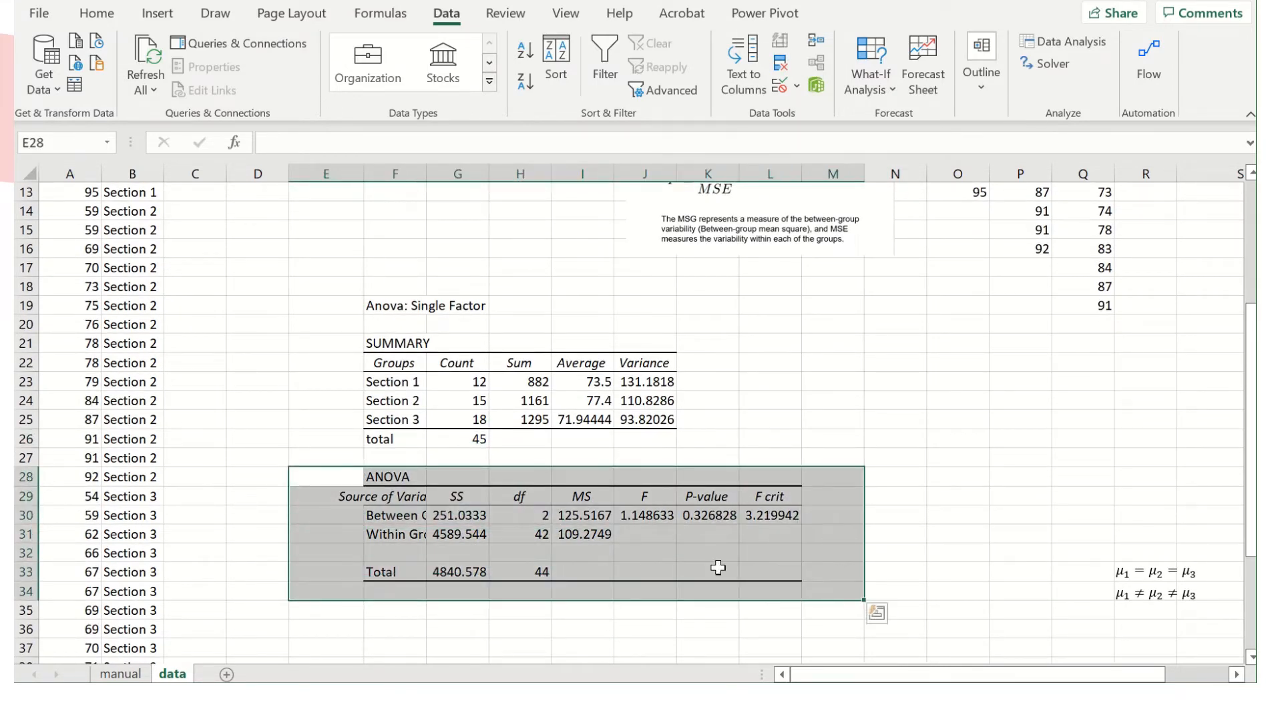
{"action": "scroll", "coordinate": [708, 574], "scroll_direction": "down", "scroll_amount": 2}
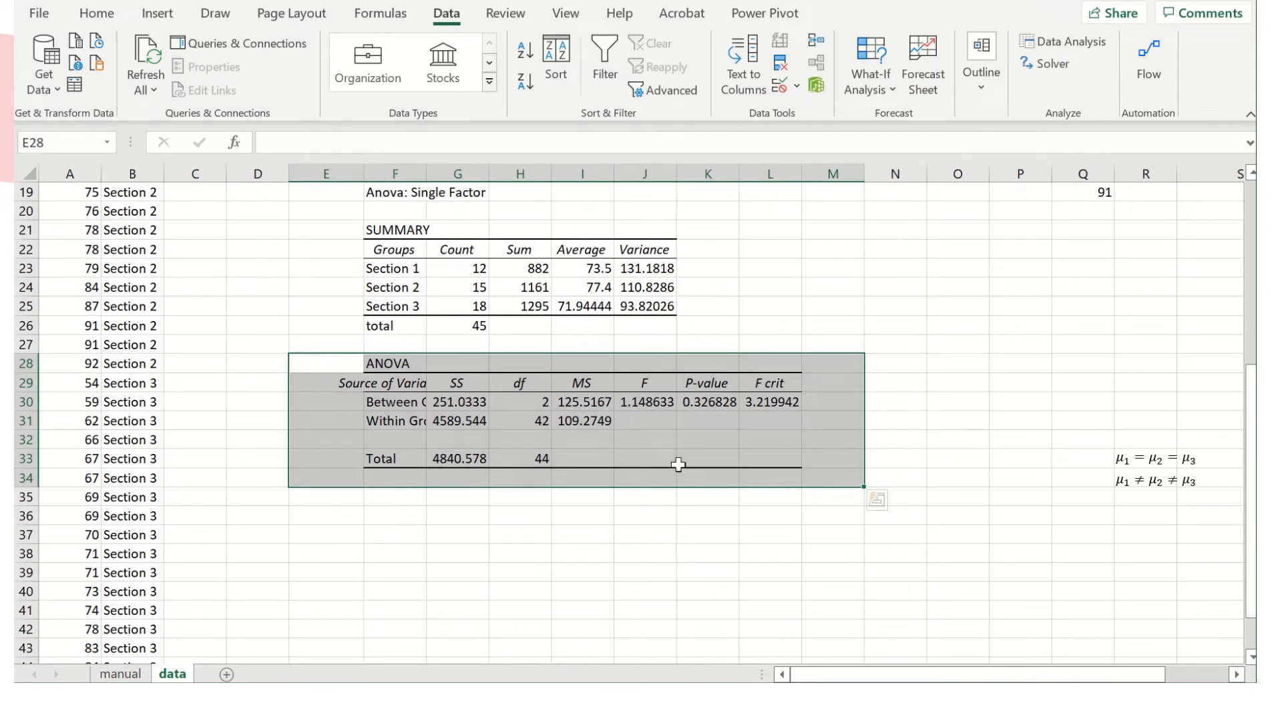
{"action": "left_click", "coordinate": [711, 401]}
{"action": "left_click", "coordinate": [655, 406]}
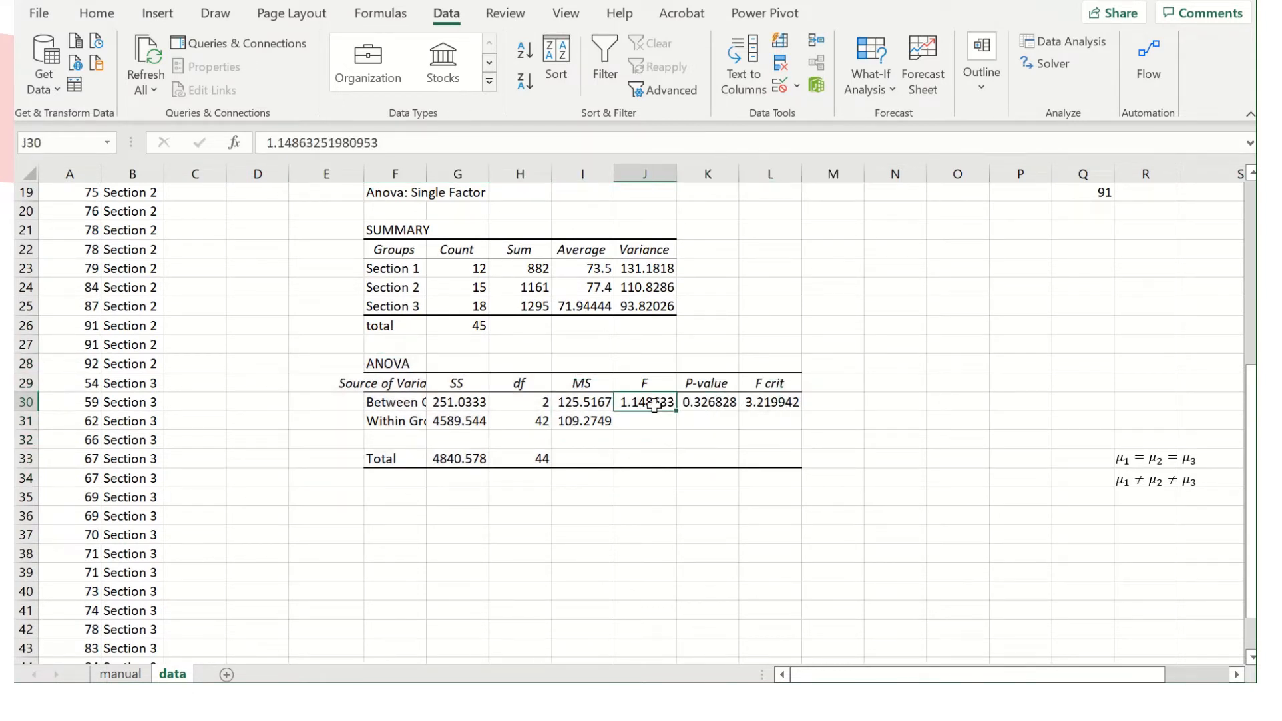
Auto-fit column F to the full source-of-variation labels in the ANOVA table.
{"action": "left_click", "coordinate": [781, 404]}
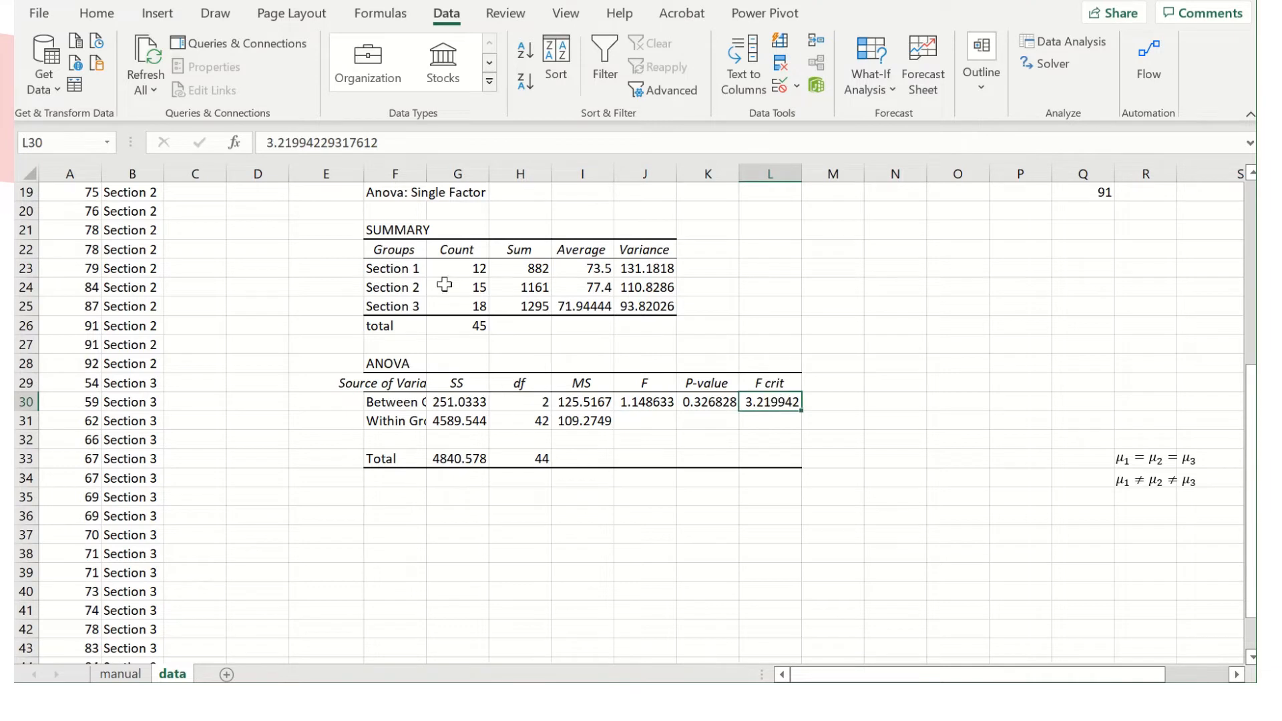
{"action": "double_click", "coordinate": [427, 173]}
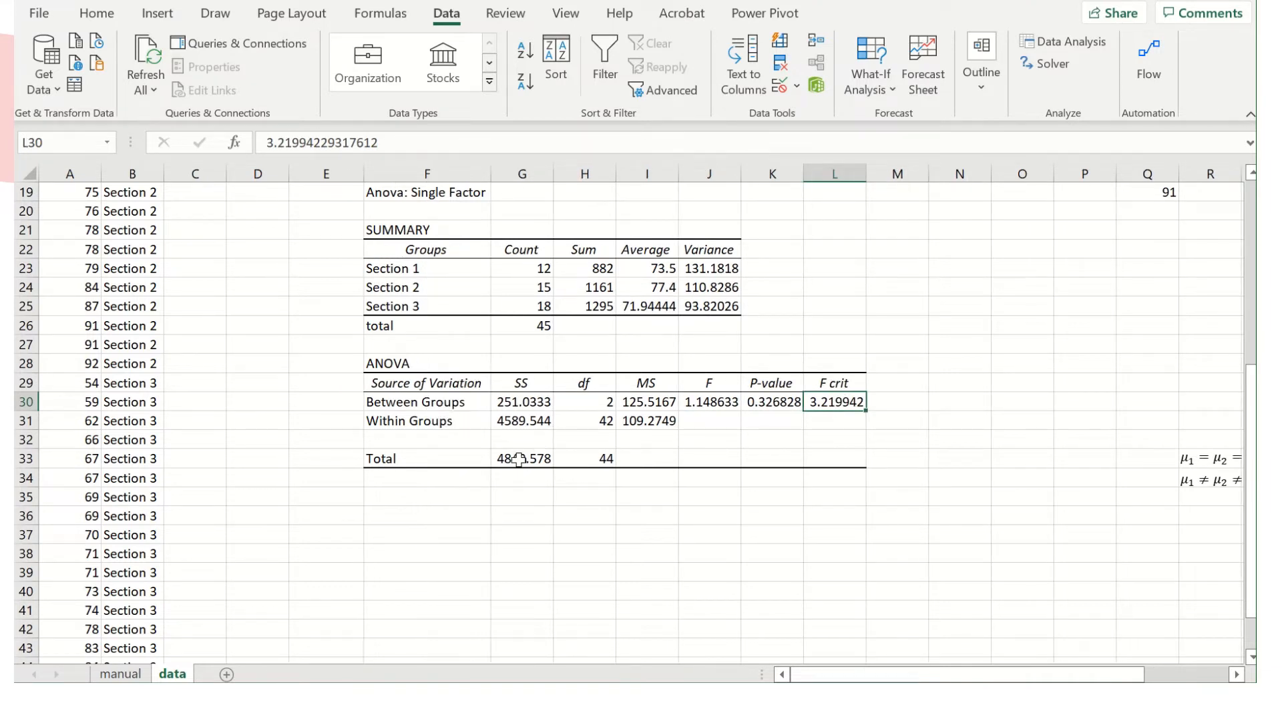
Examine how the total, within-groups and between-groups sums of squares relate to the degrees of freedom and mean squares.
{"action": "left_click", "coordinate": [524, 460]}
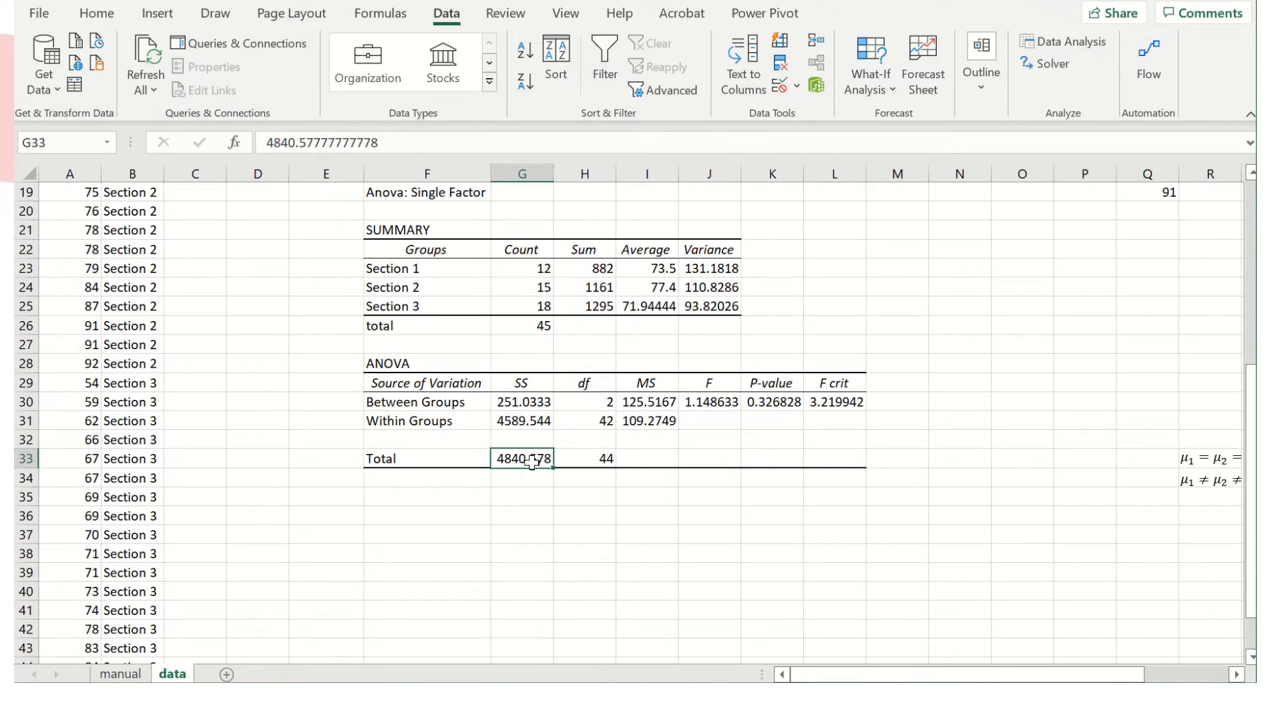
{"action": "left_click", "coordinate": [532, 420]}
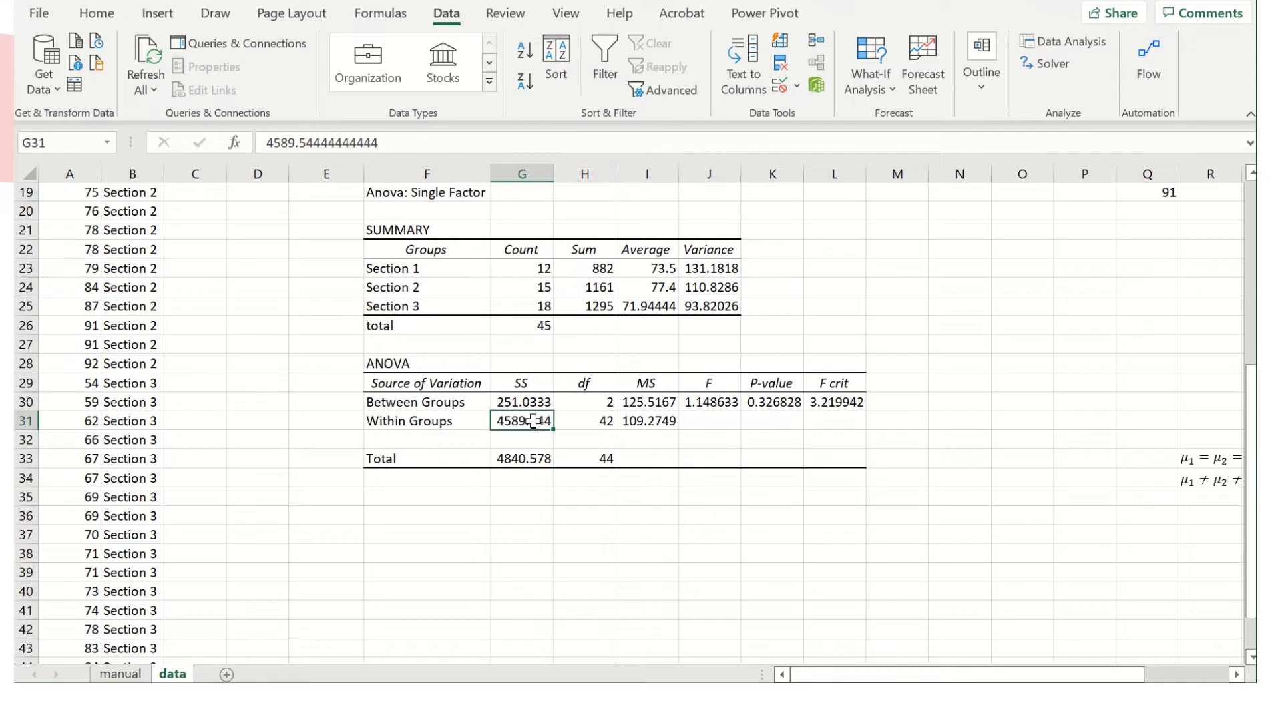
{"action": "left_click", "coordinate": [529, 400]}
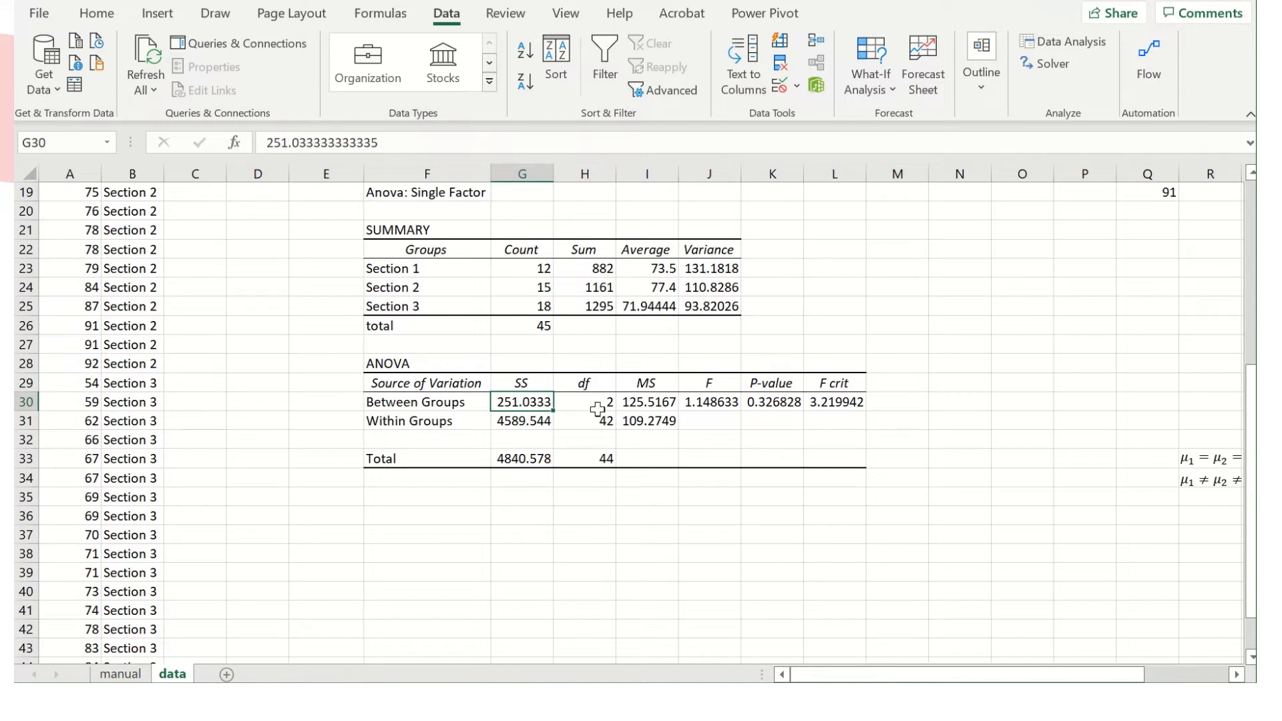
{"action": "left_click", "coordinate": [671, 403]}
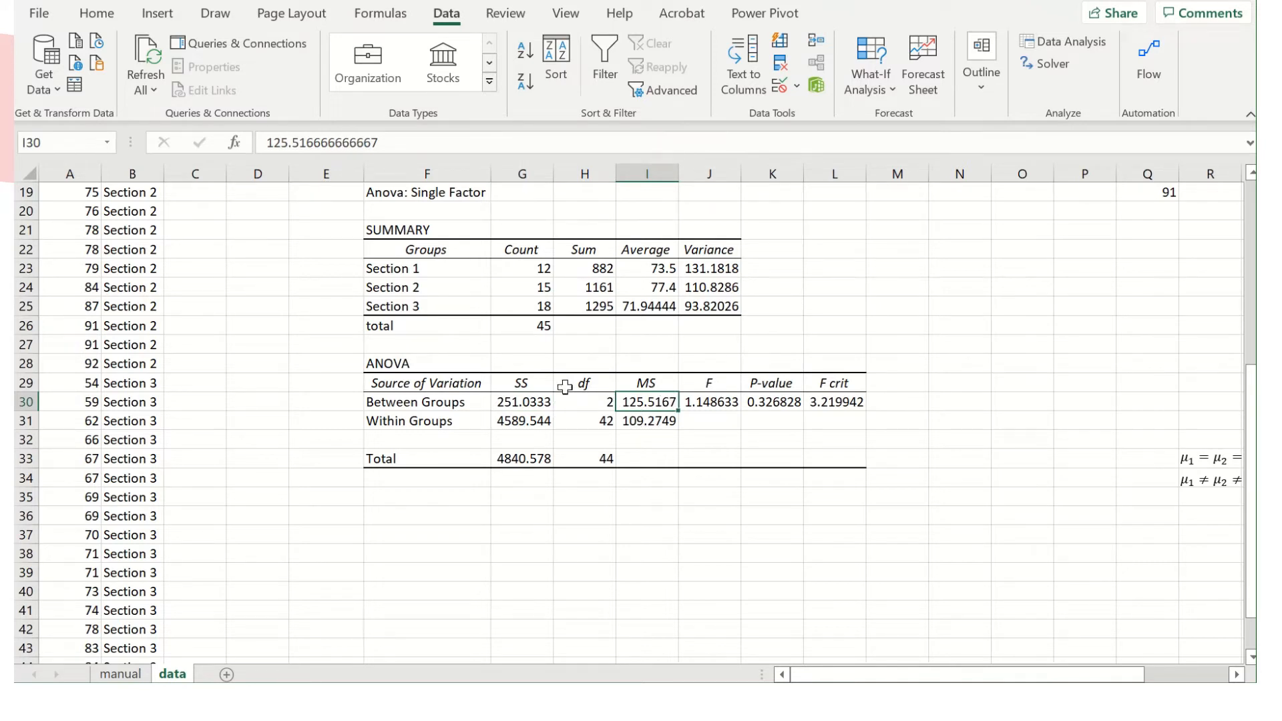
{"action": "left_click", "coordinate": [521, 406]}
{"action": "left_click", "coordinate": [604, 404]}
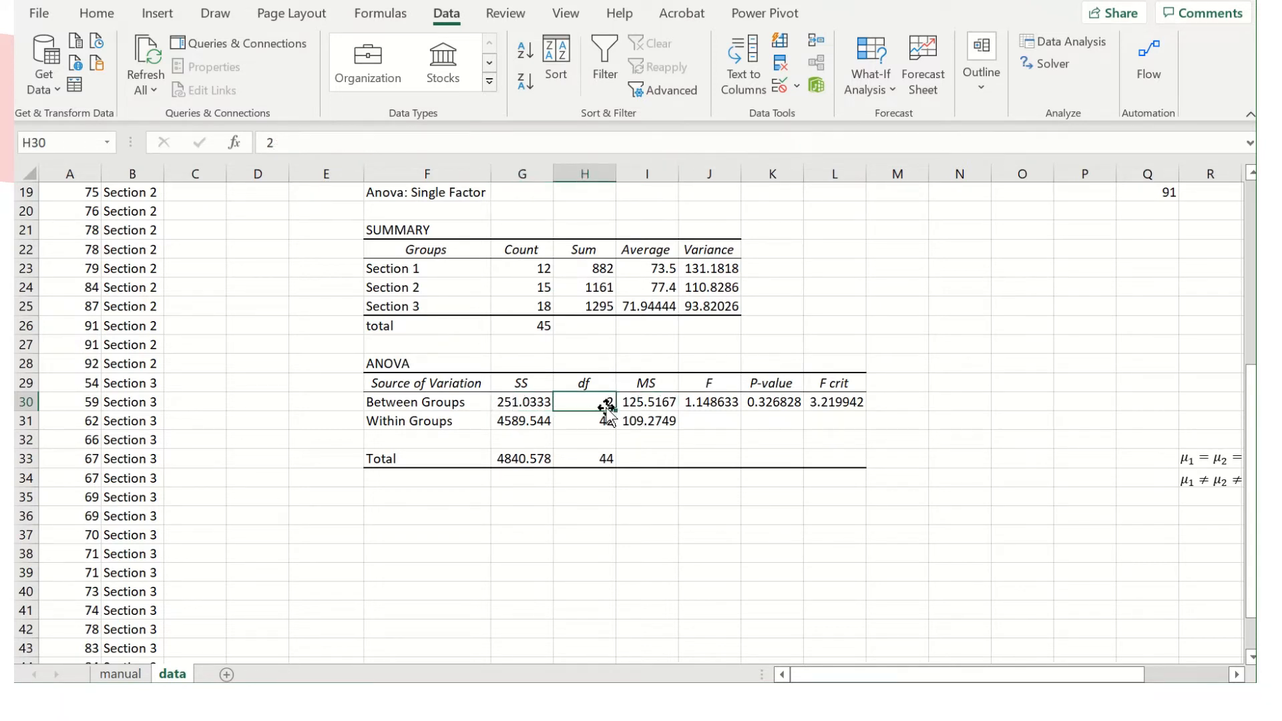
{"action": "left_click", "coordinate": [664, 404]}
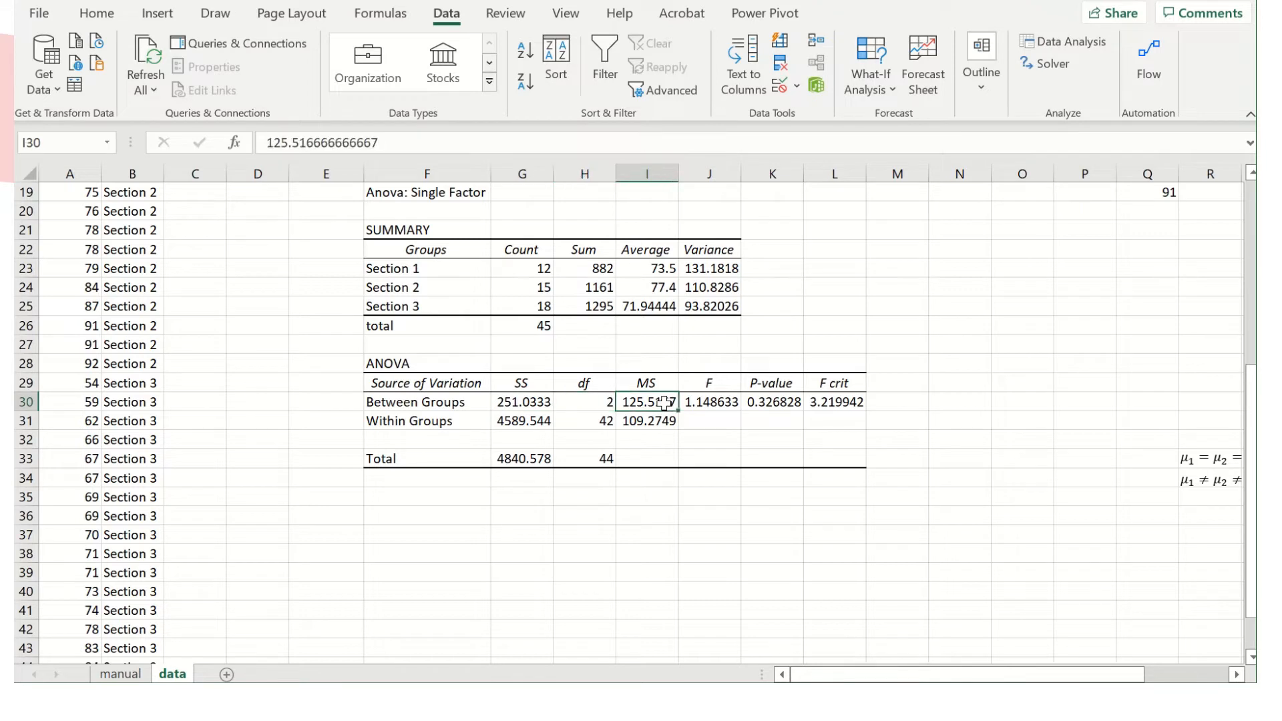
Label cell G36 "n" and cell G37 "k" below the ANOVA table.
{"action": "left_click", "coordinate": [497, 515]}
{"action": "type", "text": "n"}
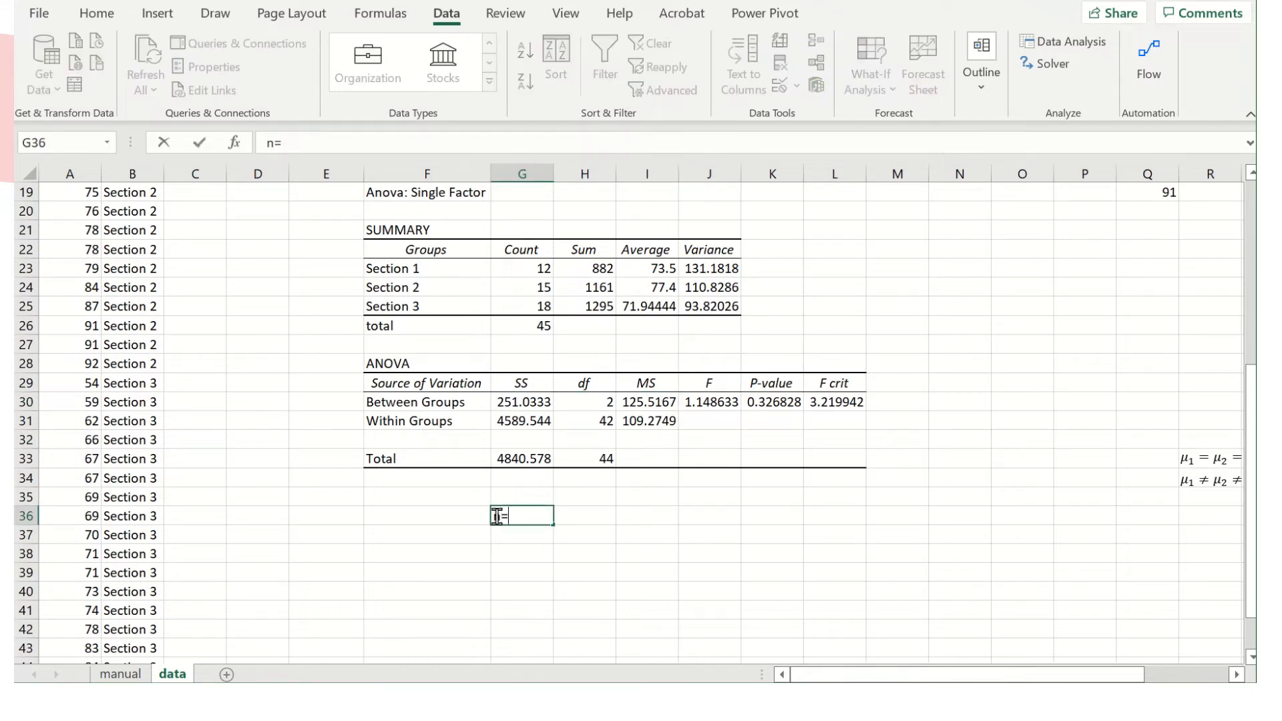
{"action": "type", "text": "="}
{"action": "key", "text": "Tab"}
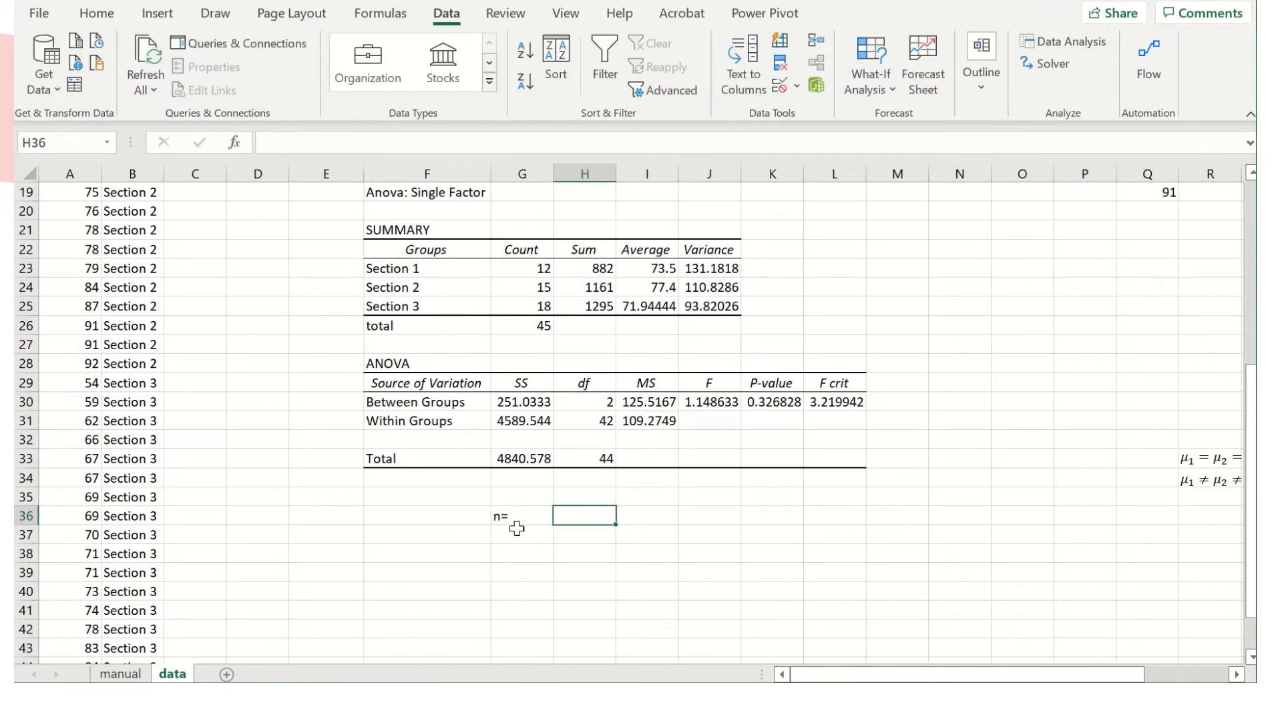
{"action": "left_click", "coordinate": [513, 520]}
{"action": "type", "text": "n"}
{"action": "key", "text": "Return"}
{"action": "type", "text": "k"}
{"action": "key", "text": "Return"}
Link H36 to the total count in G26 for n and enter 3 in H37 for k.
{"action": "left_click", "coordinate": [585, 516]}
{"action": "type", "text": "="}
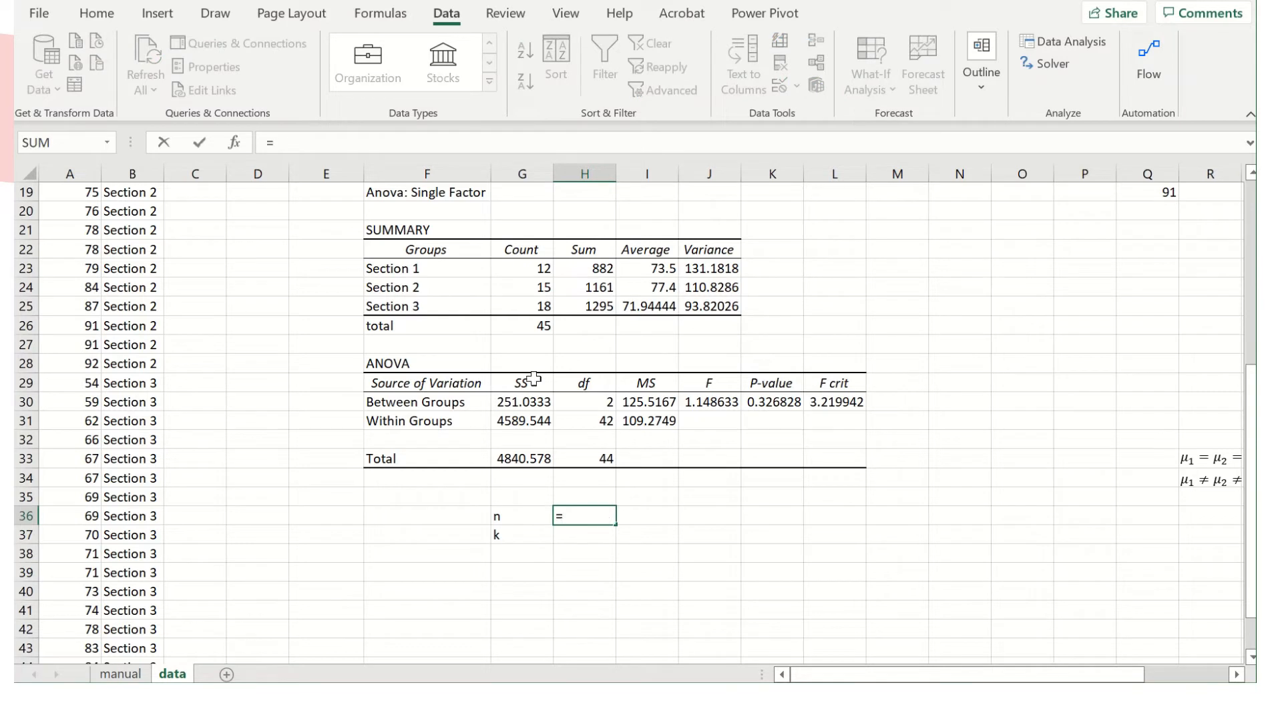
{"action": "left_click", "coordinate": [543, 325]}
{"action": "key", "text": "Return"}
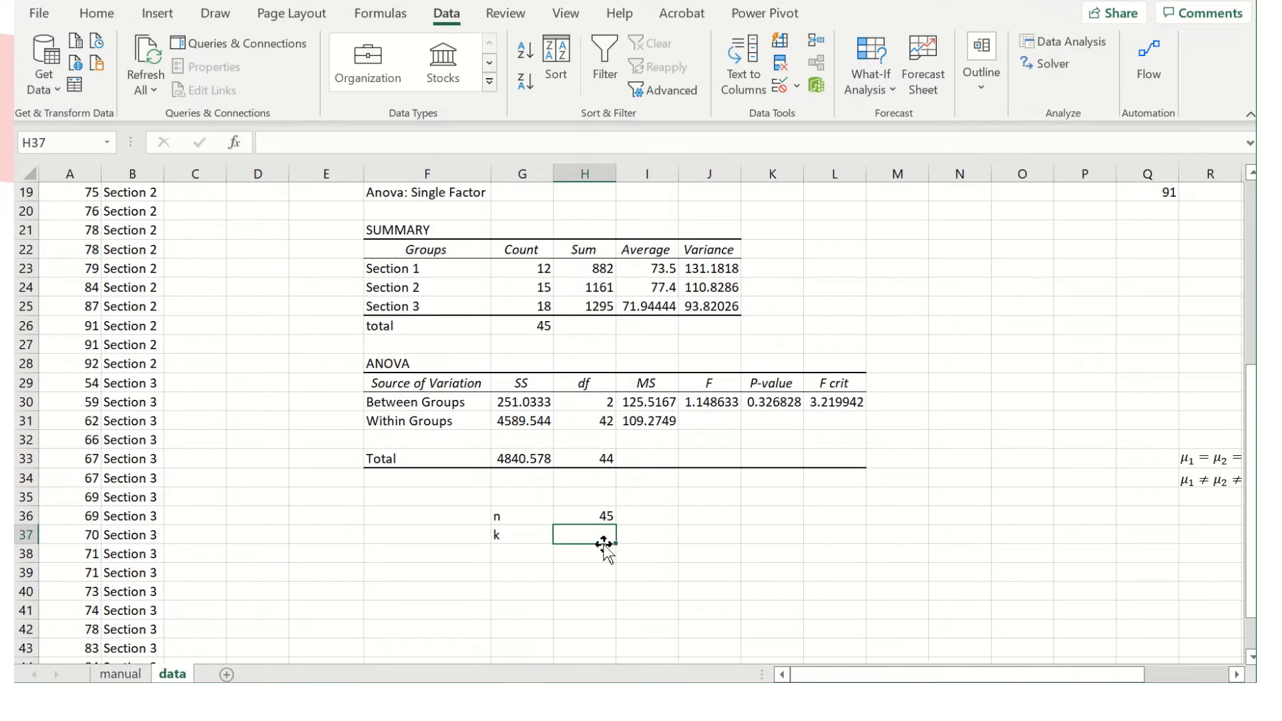
{"action": "type", "text": "3"}
{"action": "key", "text": "Return"}
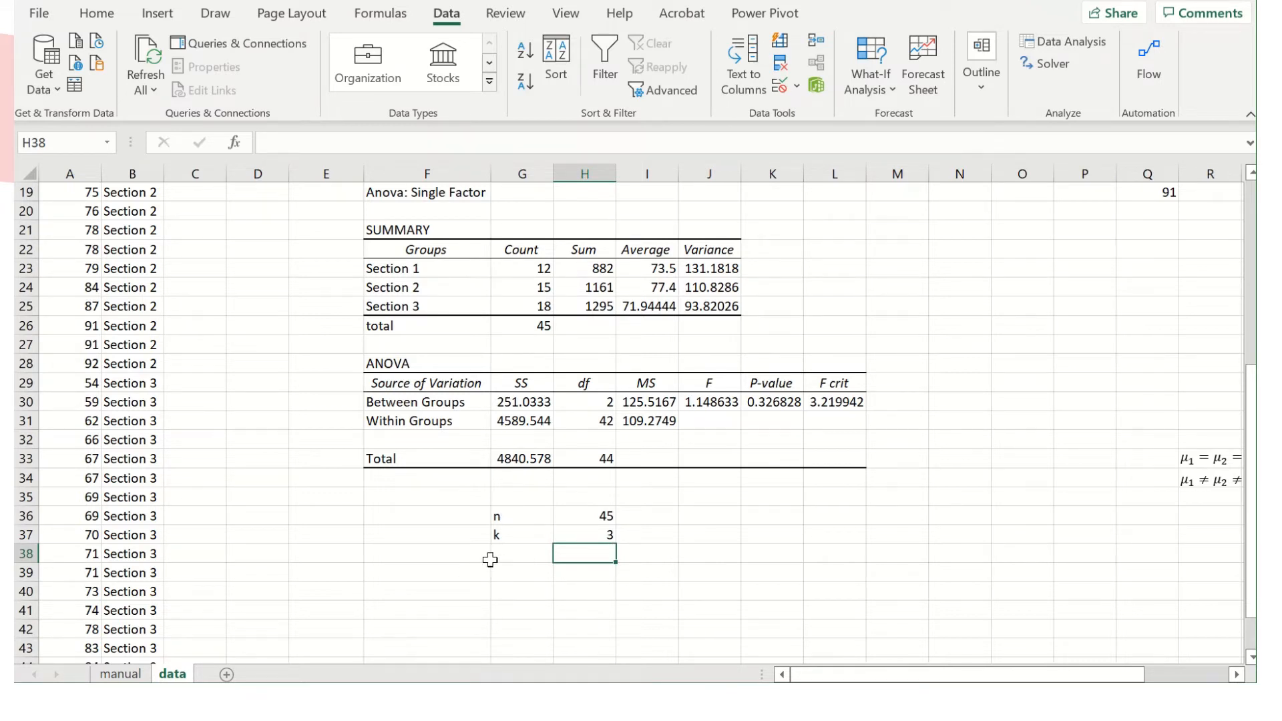
Add a "df" heading in G38, with "model" in G39 and the text "k-1" in H39.
{"action": "left_click", "coordinate": [513, 554]}
{"action": "type", "text": "df"}
{"action": "left_click", "coordinate": [518, 573]}
{"action": "type", "text": "model"}
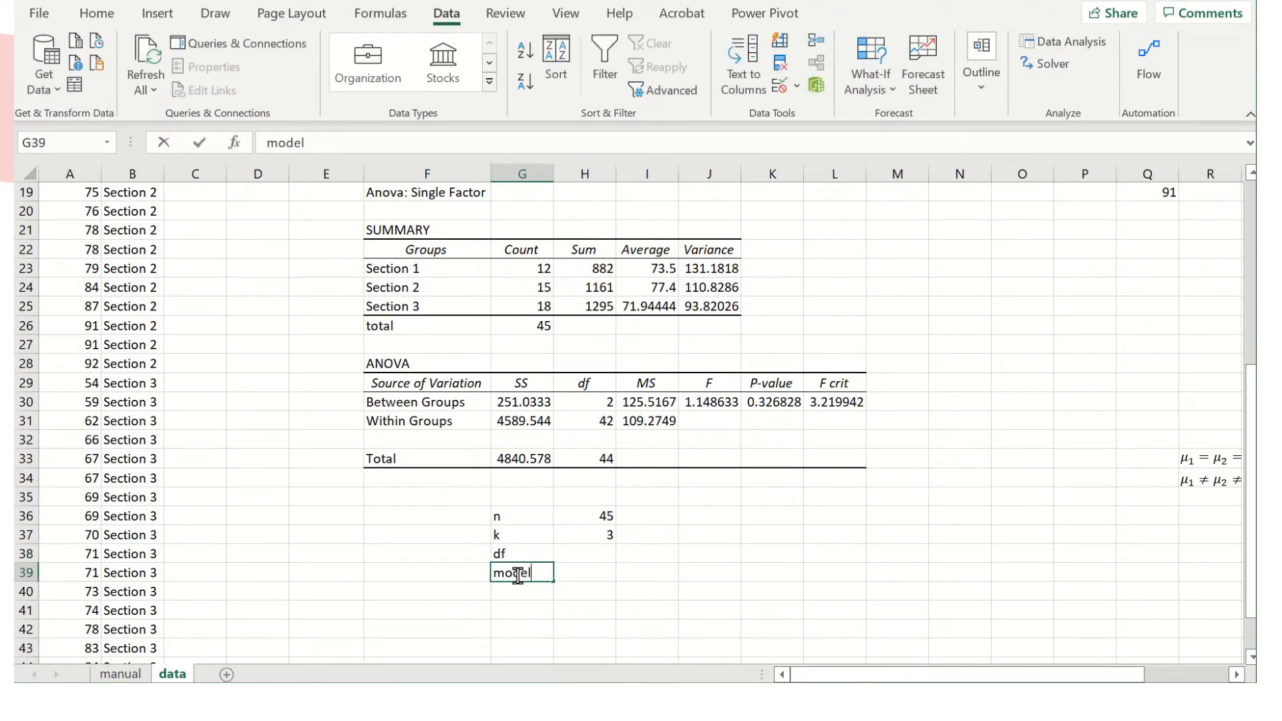
{"action": "left_click", "coordinate": [607, 571]}
{"action": "type", "text": "k-1"}
{"action": "key", "text": "Return"}
Add the label "error" in G40 and the text "n-k" in H40.
{"action": "left_click", "coordinate": [510, 591]}
{"action": "type", "text": "error"}
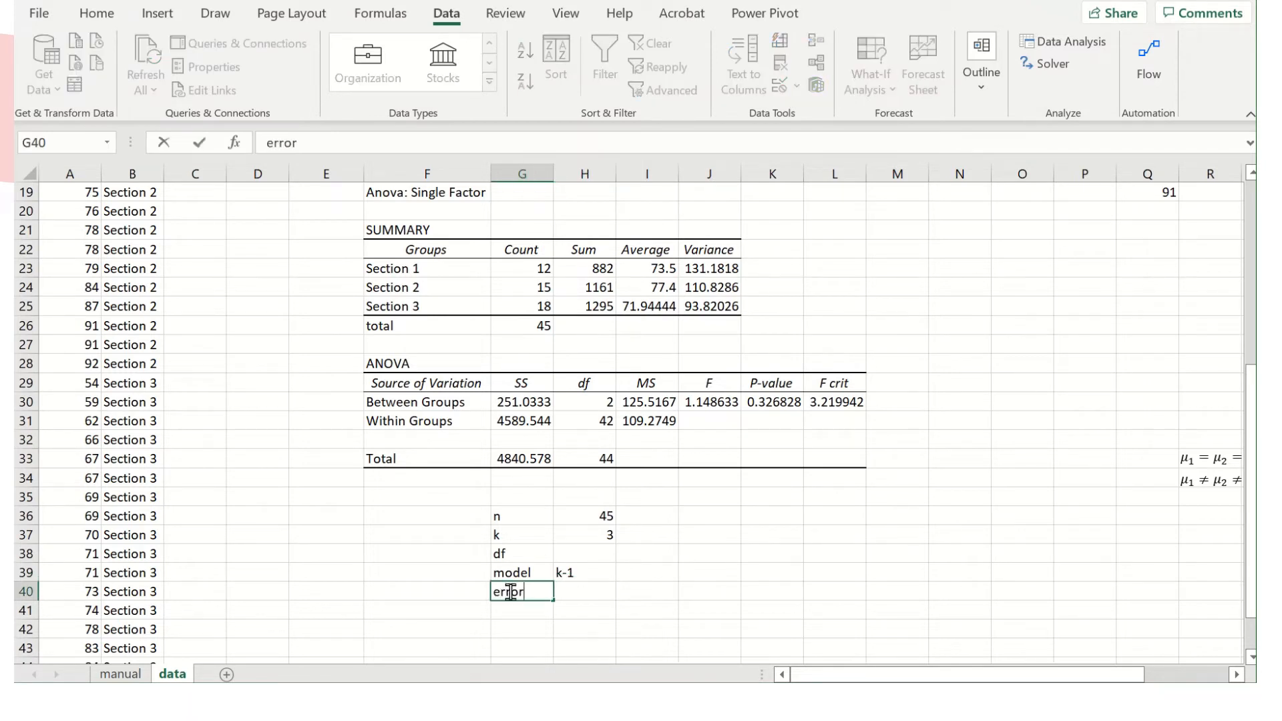
{"action": "left_click", "coordinate": [593, 591]}
{"action": "type", "text": "n-k"}
{"action": "key", "text": "Return"}
Label the model row "between groups" in F39 and the error row "within groups" in F40.
{"action": "left_click", "coordinate": [456, 569]}
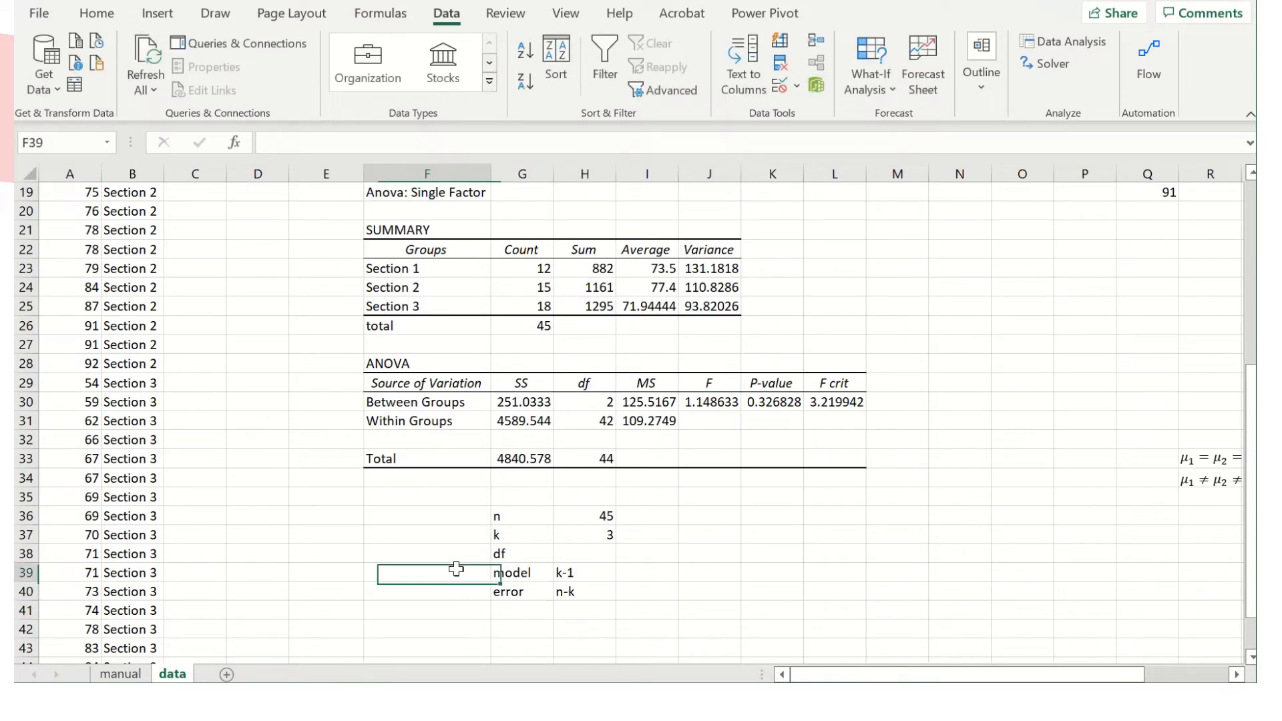
{"action": "type", "text": "b"}
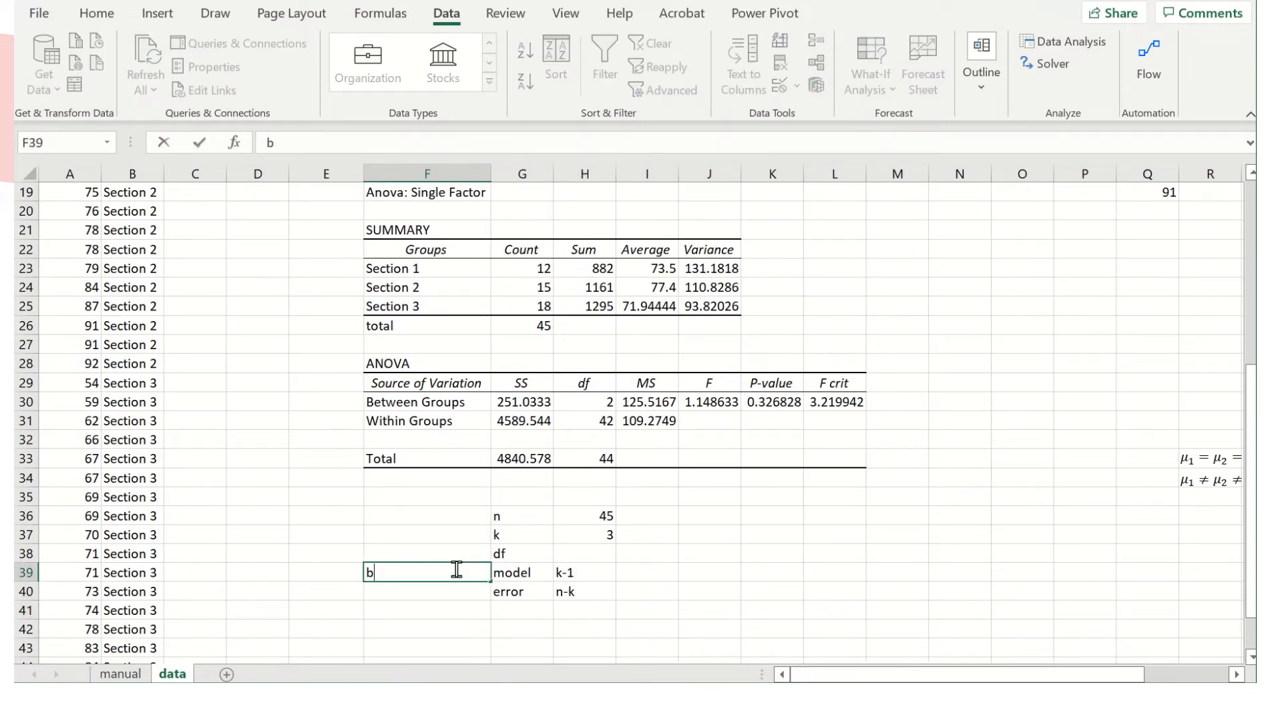
{"action": "type", "text": "between grouo"}
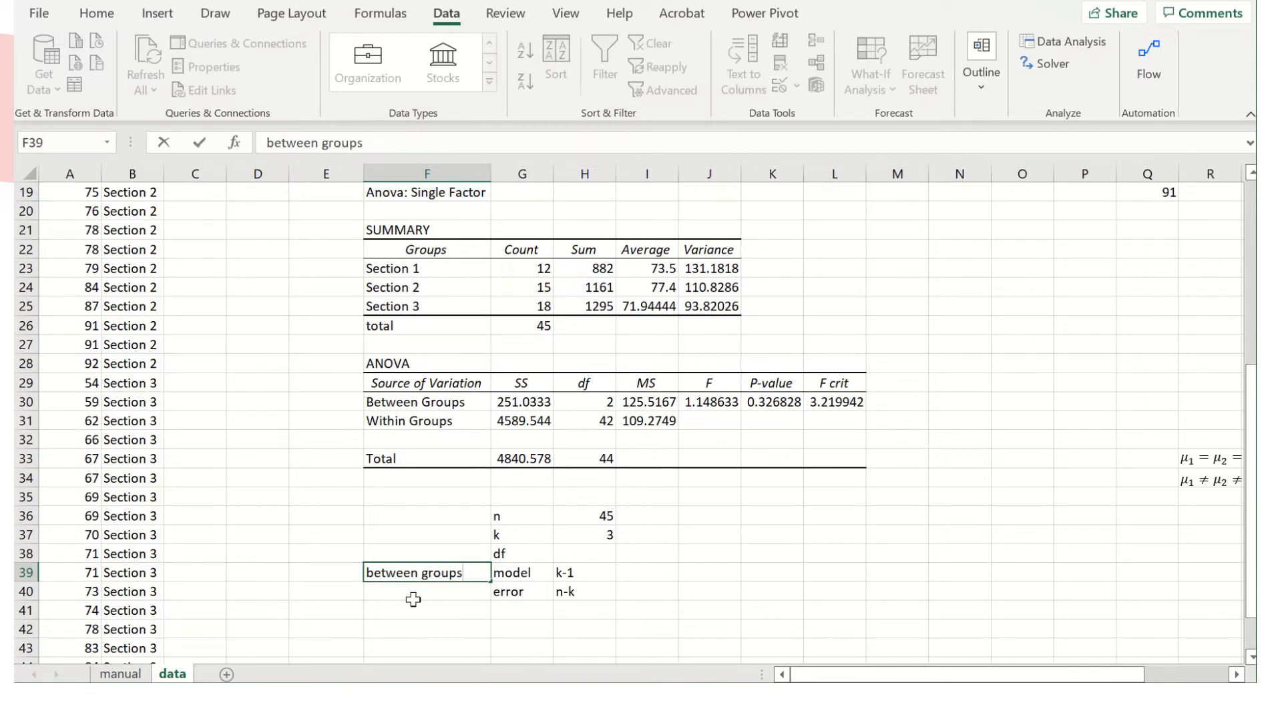
{"action": "left_click", "coordinate": [413, 593]}
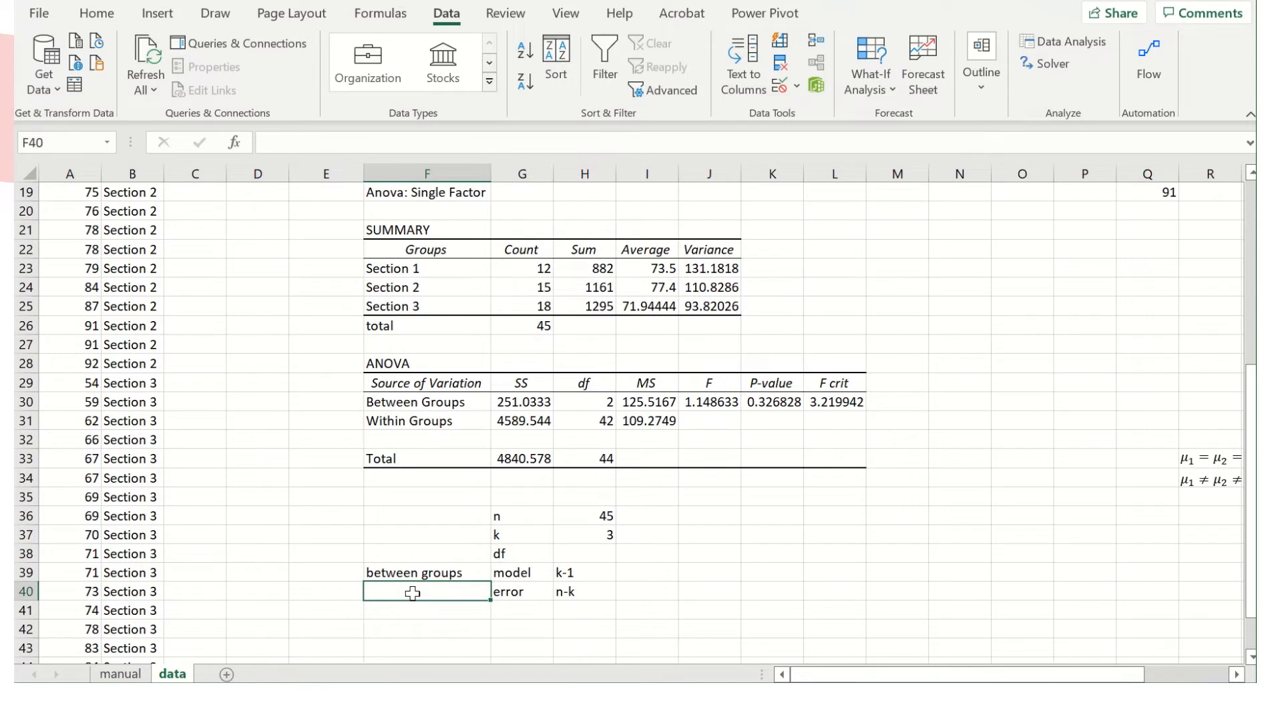
{"action": "type", "text": "within groups"}
{"action": "key", "text": "Return"}
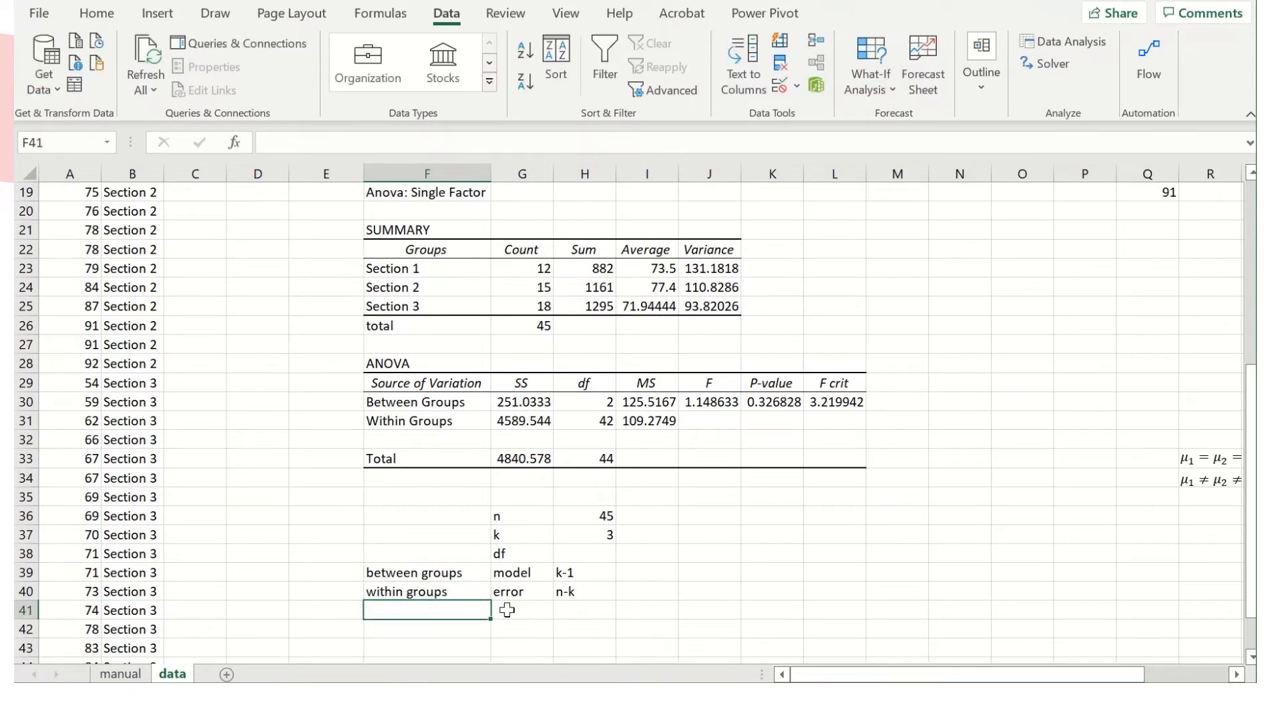
Calculate the between-groups degrees of freedom in I39 with the formula =H37-1.
{"action": "left_click", "coordinate": [648, 579]}
{"action": "type", "text": "="}
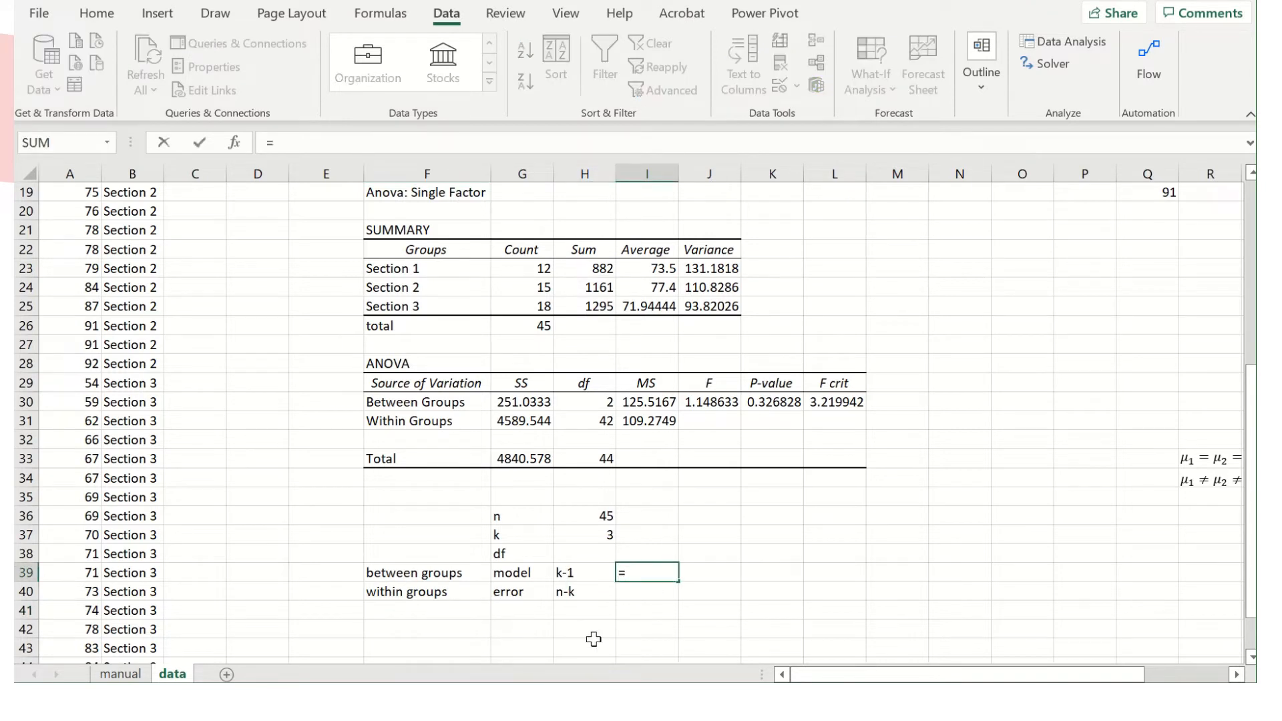
{"action": "left_click", "coordinate": [607, 534]}
{"action": "type", "text": "-1"}
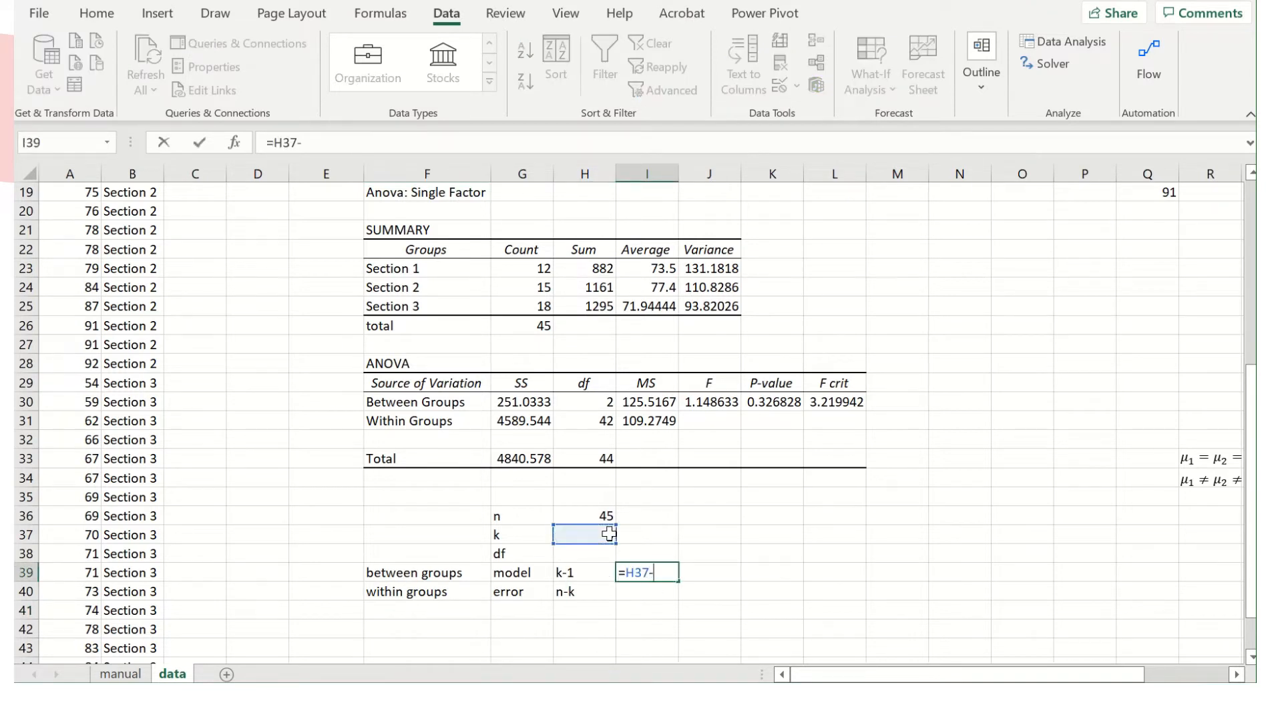
{"action": "key", "text": "Return"}
Calculate the within-groups degrees of freedom in I40 with the formula =H36-H37.
{"action": "type", "text": "="}
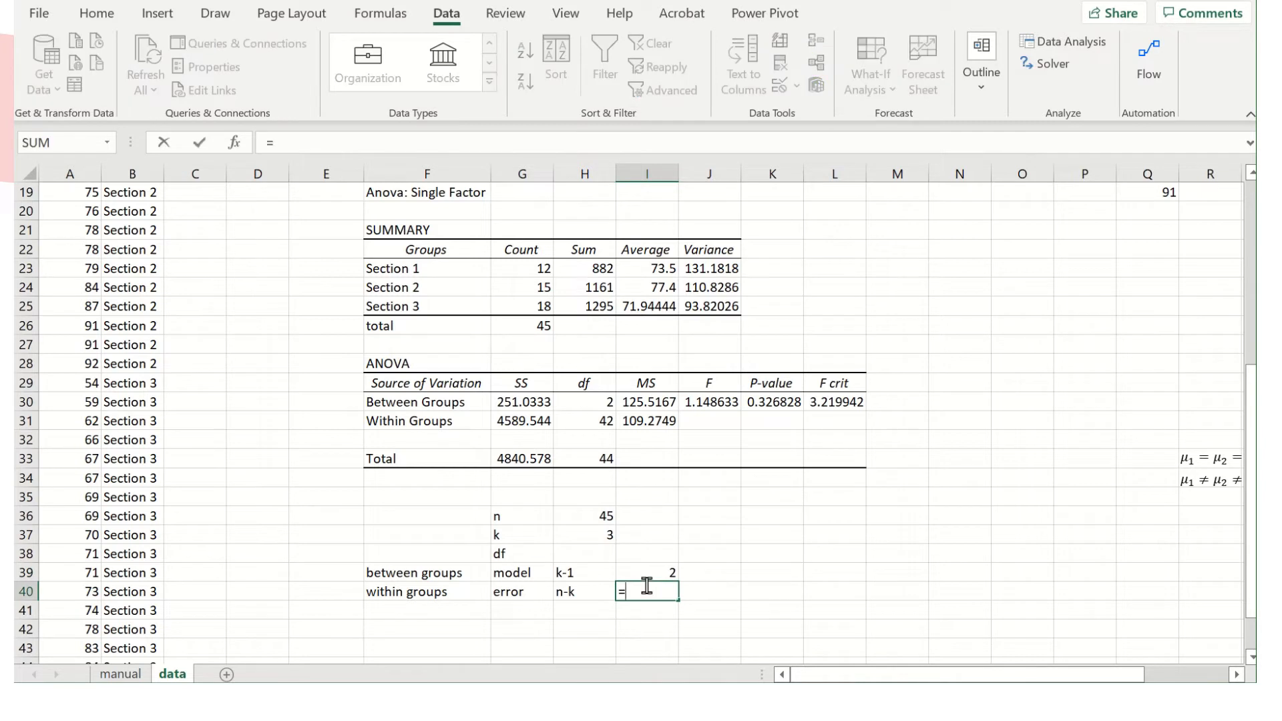
{"action": "left_click", "coordinate": [605, 516]}
{"action": "type", "text": "-"}
{"action": "left_click", "coordinate": [580, 538]}
{"action": "key", "text": "Return"}
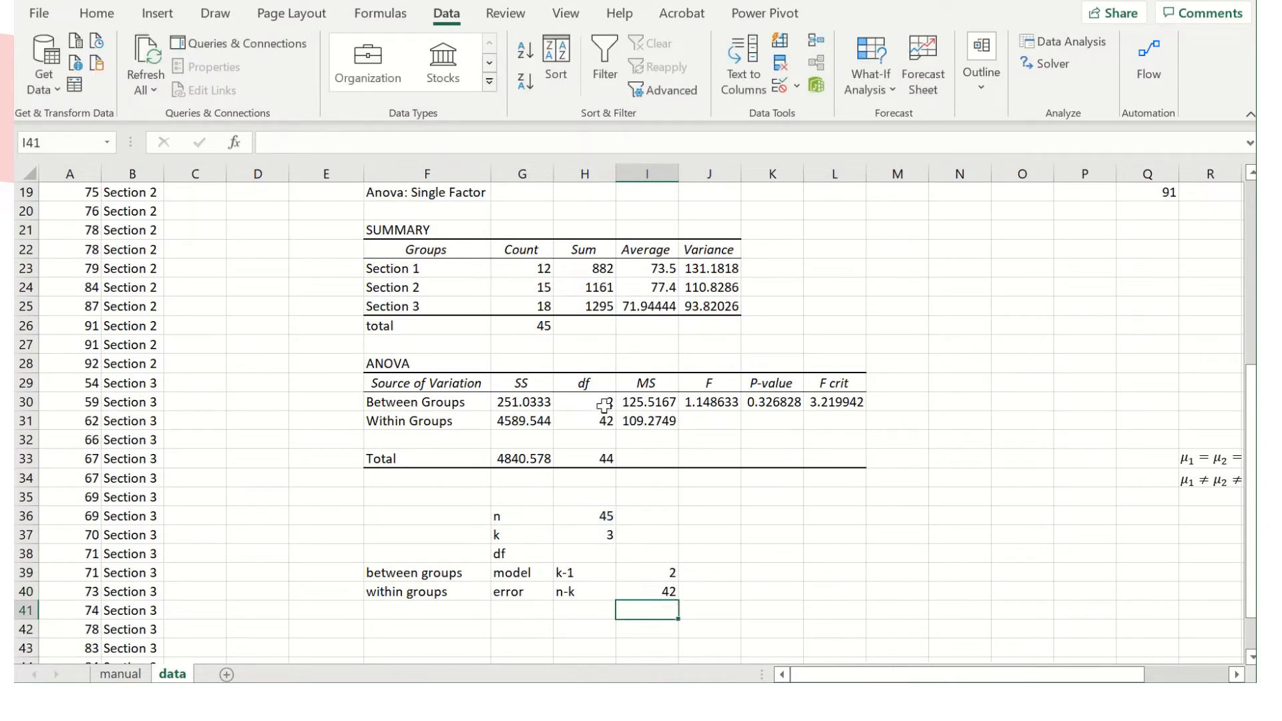
Note the mean square formula in K37 as the text "MS=SS/df".
{"action": "left_click", "coordinate": [774, 529]}
{"action": "type", "text": "MA"}
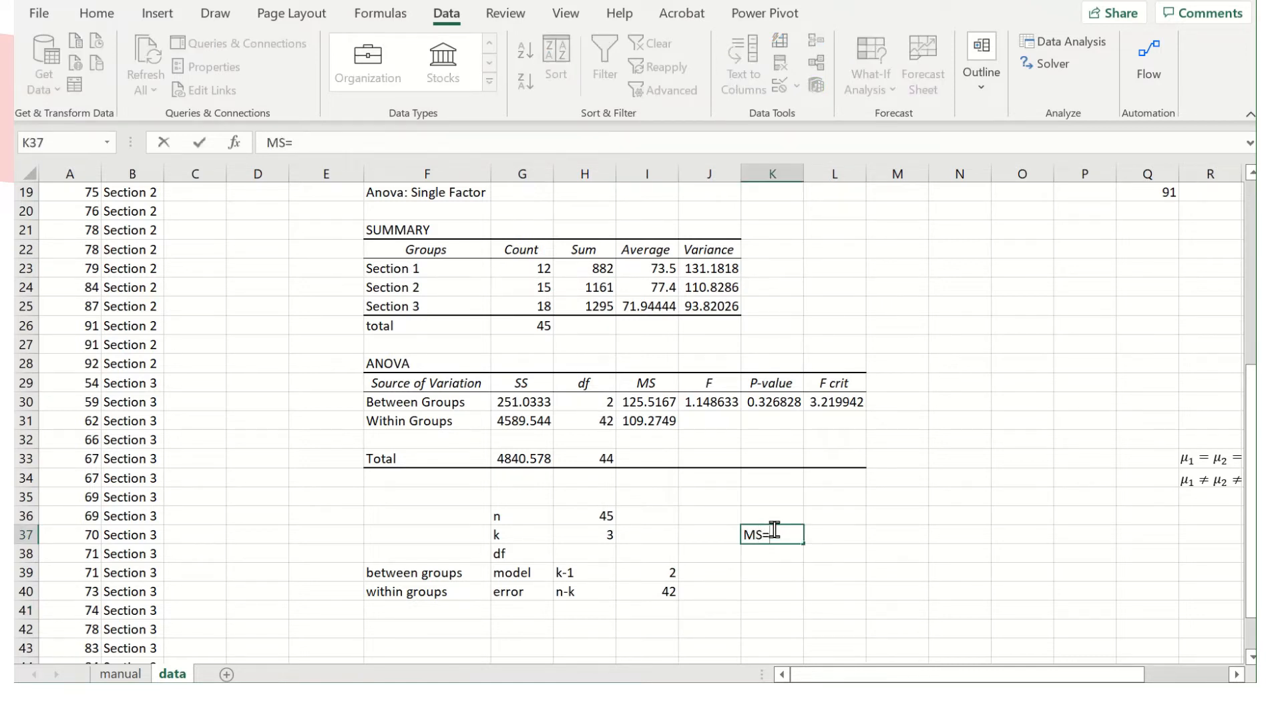
{"action": "type", "text": "=SS/df"}
{"action": "key", "text": "Return"}
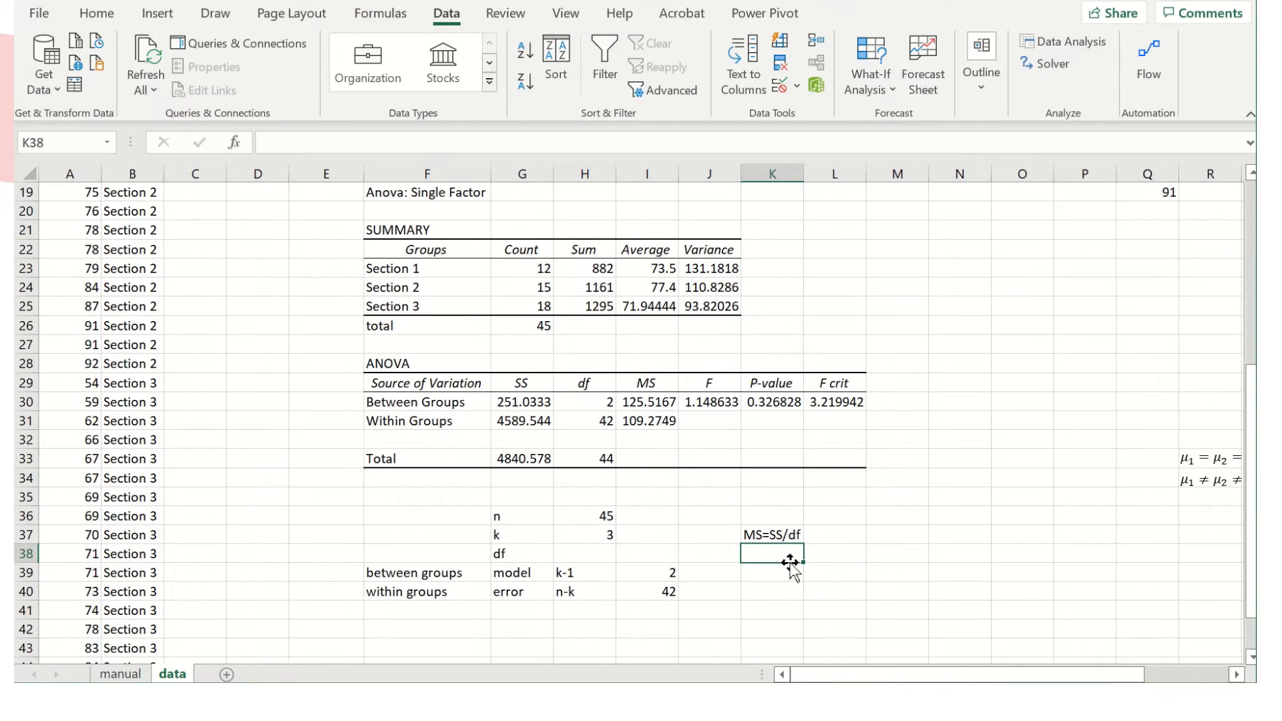
Calculate the between-groups mean square in K38 with the formula =G30/H30.
{"action": "type", "text": "="}
{"action": "left_click", "coordinate": [525, 404]}
{"action": "type", "text": "/"}
{"action": "left_click", "coordinate": [596, 404]}
{"action": "key", "text": "Return"}
Make the between-groups mean square in I30 and its manual calculation in K38 bold.
{"action": "left_click", "coordinate": [778, 554]}
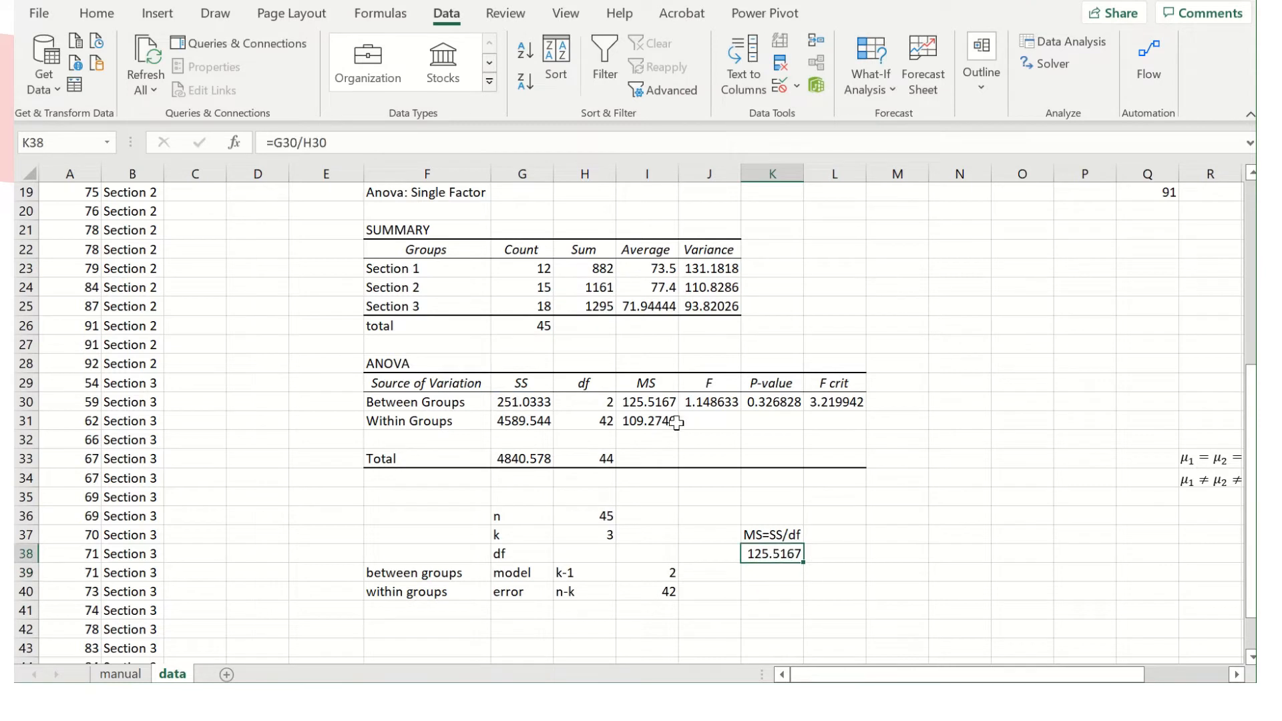
{"action": "left_click", "coordinate": [656, 407]}
{"action": "left_click", "coordinate": [777, 559]}
{"action": "key", "text": "ctrl+b"}
Calculate the within-groups mean square in K39 with the formula =G31/H31.
{"action": "left_click", "coordinate": [761, 571]}
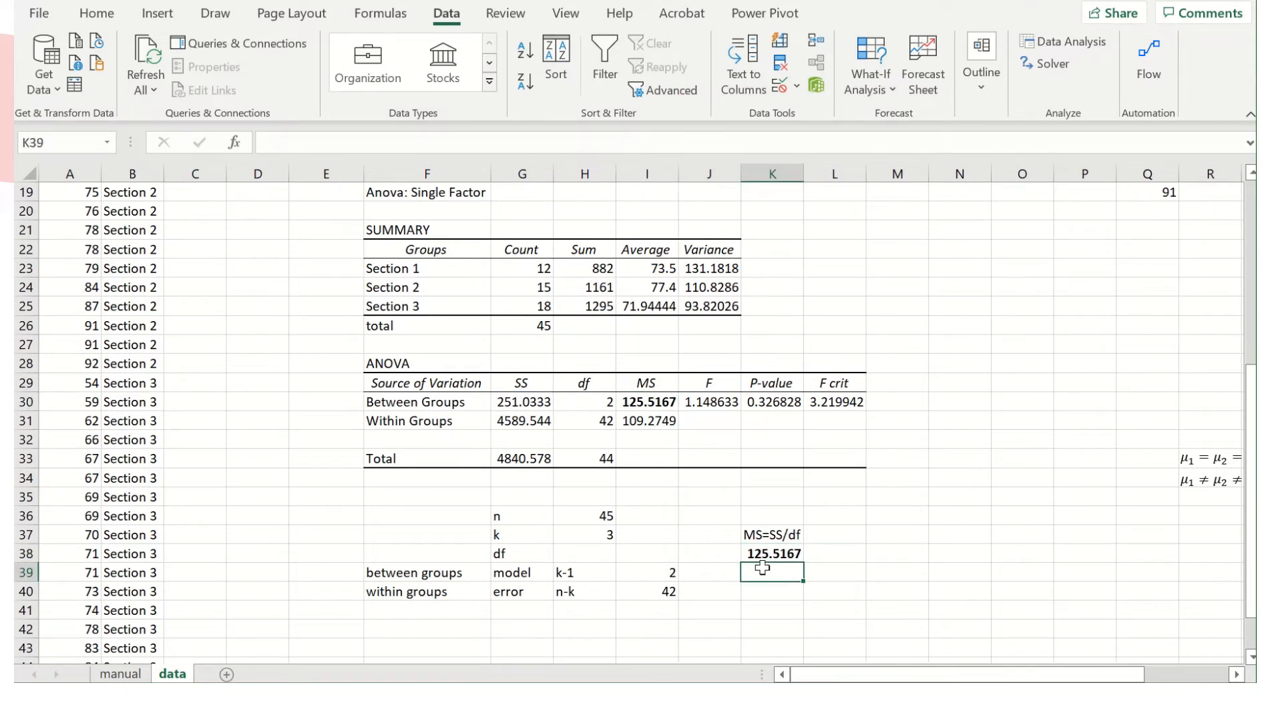
{"action": "type", "text": "="}
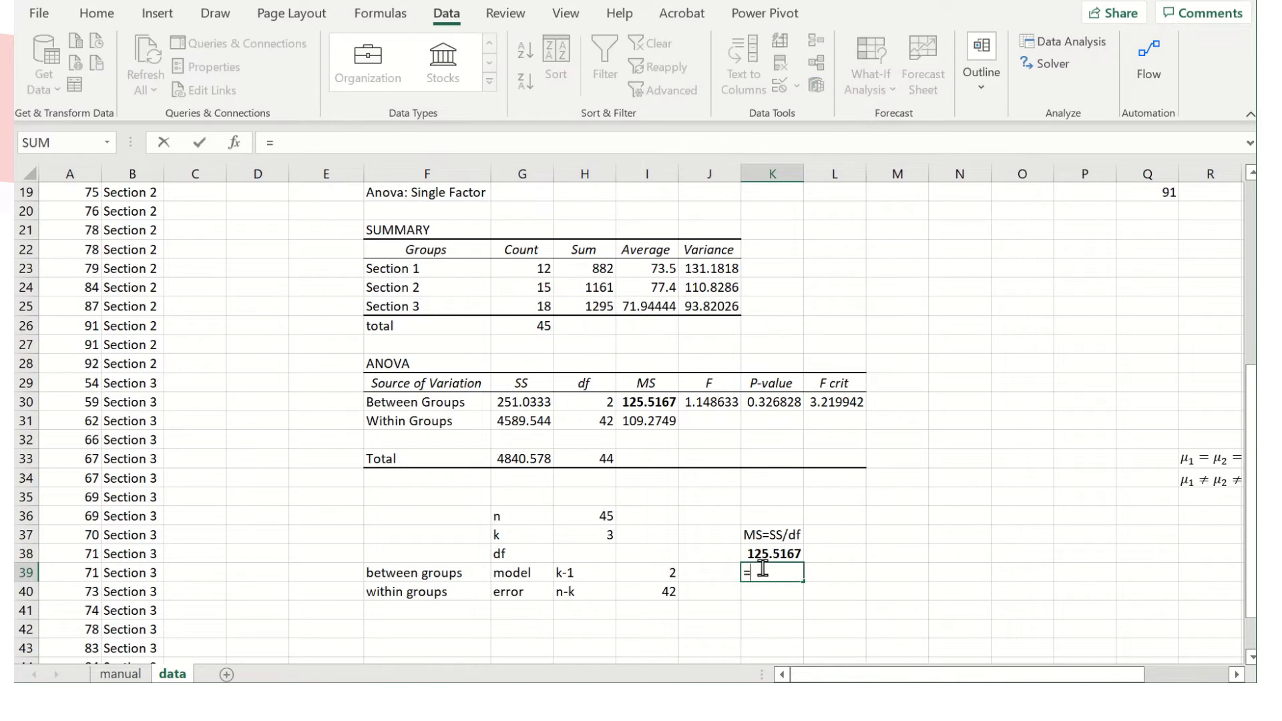
{"action": "left_click", "coordinate": [531, 421]}
{"action": "type", "text": "/"}
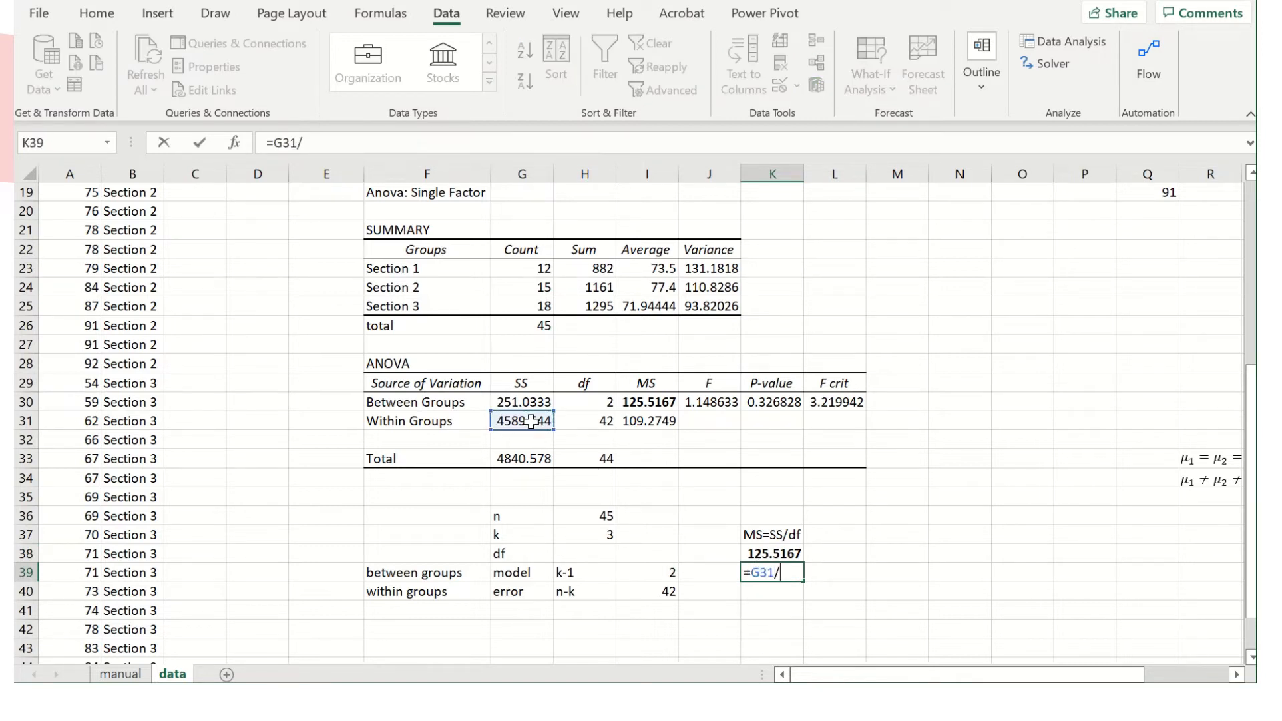
{"action": "left_click", "coordinate": [606, 422]}
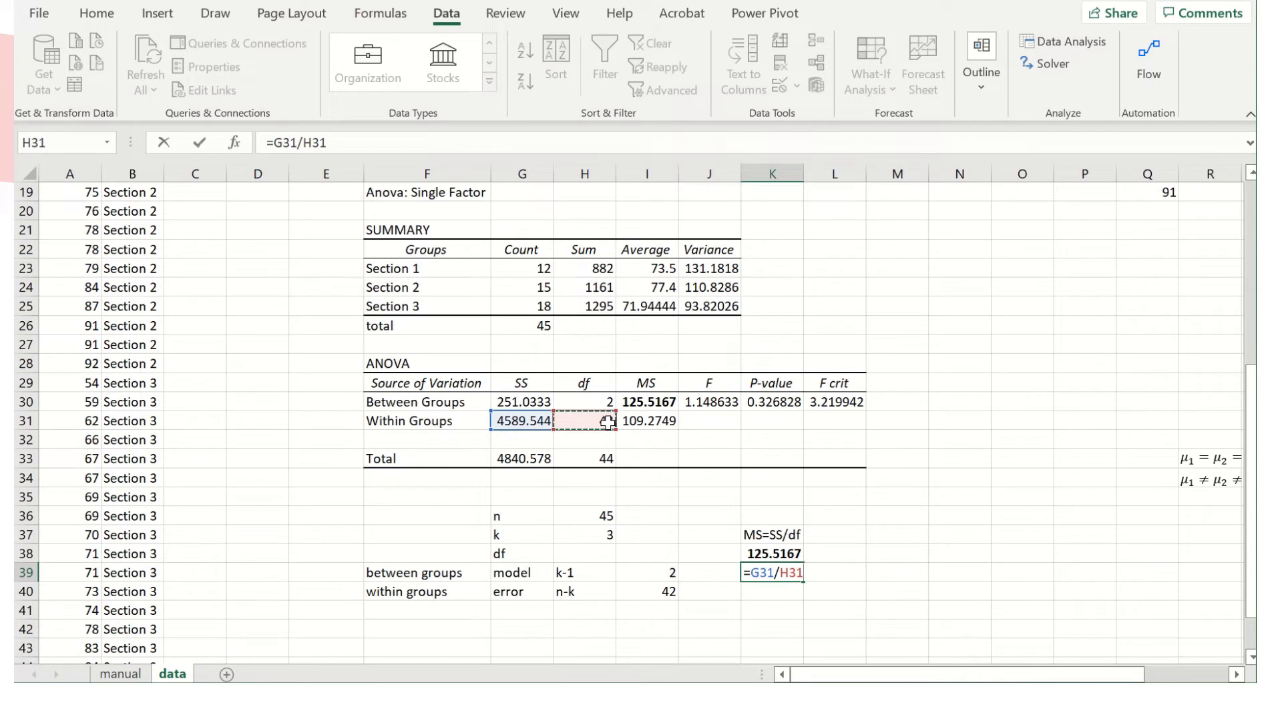
{"action": "key", "text": "Return"}
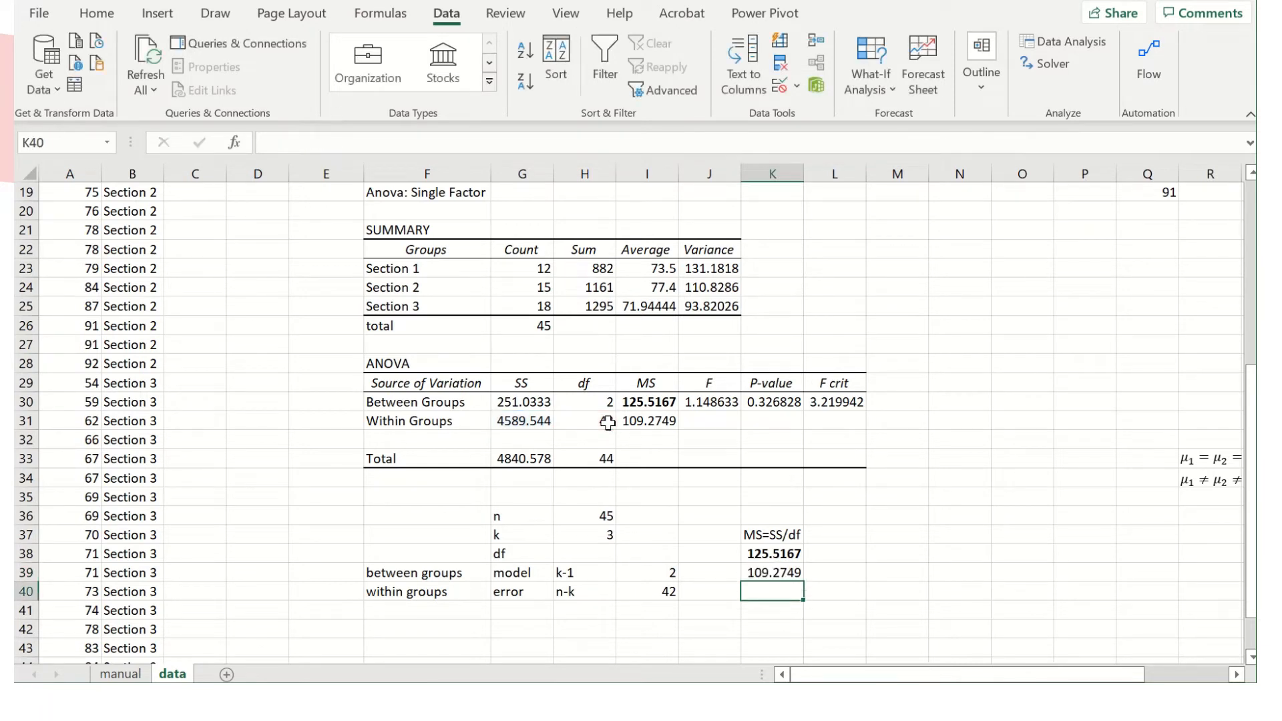
Compare K39 with the within-groups mean square in the ANOVA table and make K39 bold.
{"action": "left_click", "coordinate": [657, 422]}
{"action": "left_click", "coordinate": [761, 572]}
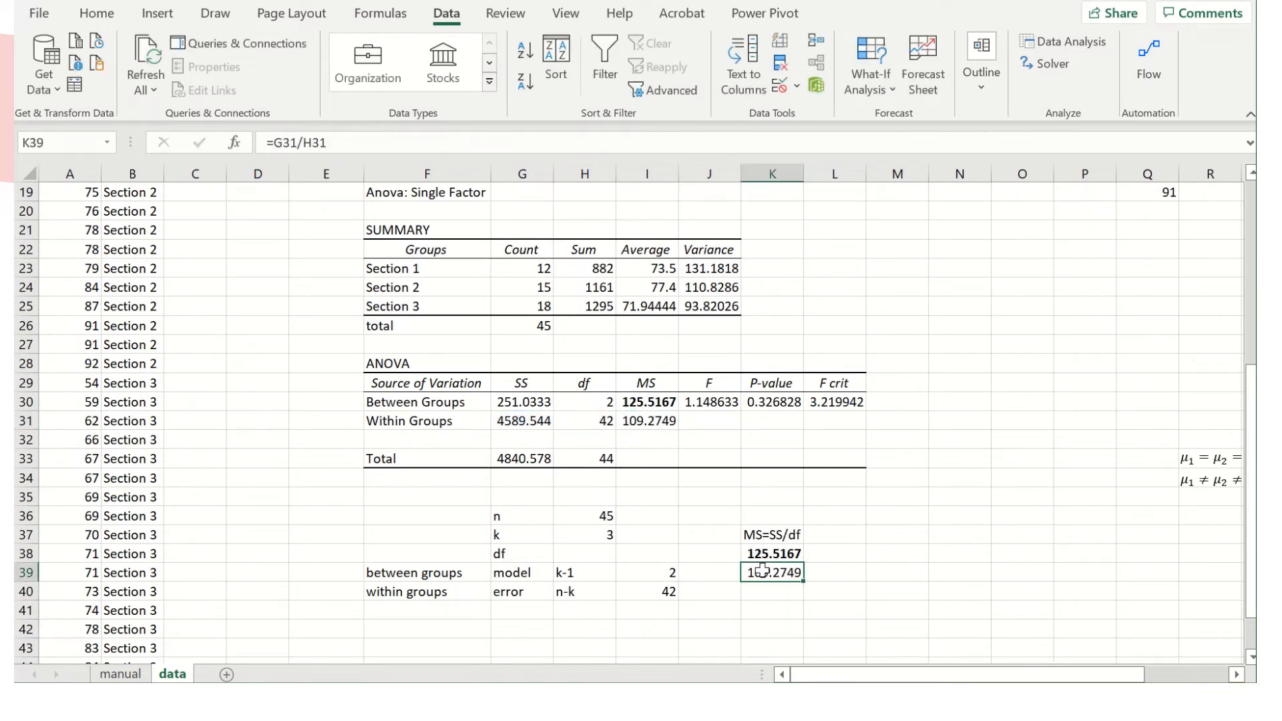
{"action": "key", "text": "ctrl+b"}
Calculate the F statistic in L38 by dividing the mean square in K38 by the one in K39.
{"action": "left_click", "coordinate": [851, 554]}
{"action": "type", "text": "="}
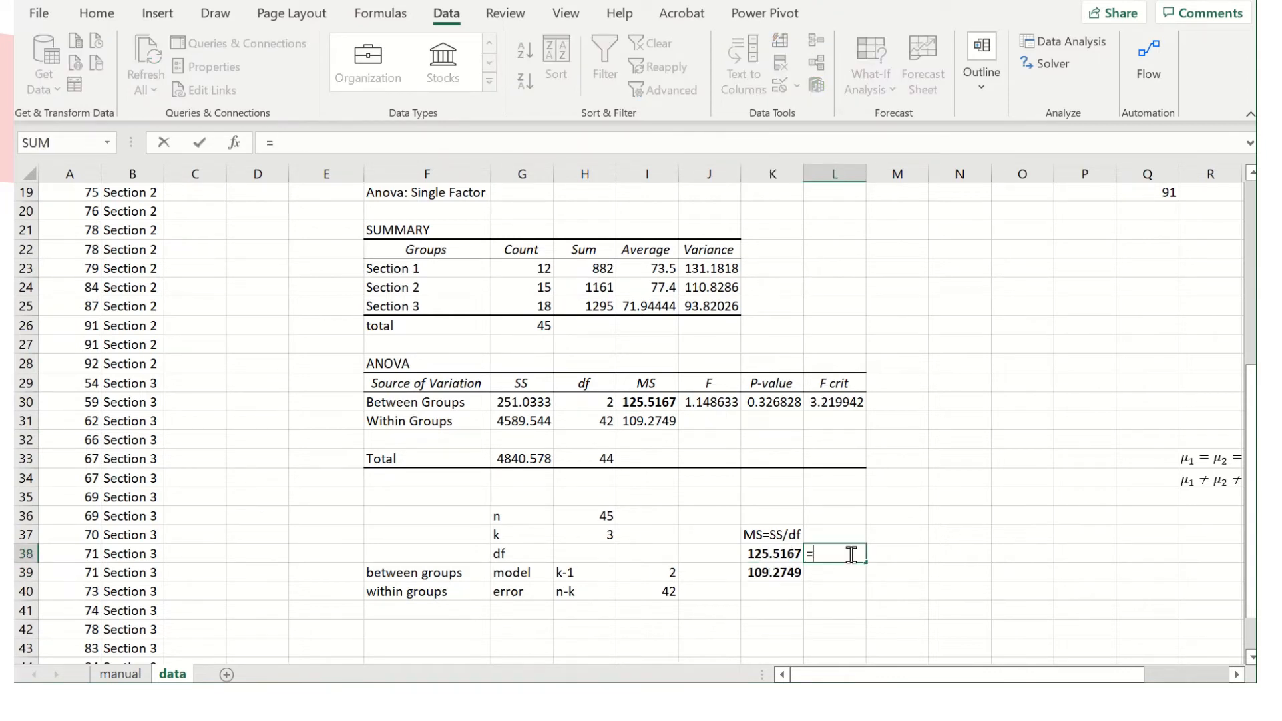
{"action": "left_click", "coordinate": [774, 551]}
{"action": "type", "text": "/"}
{"action": "left_click", "coordinate": [771, 578]}
{"action": "key", "text": "Return"}
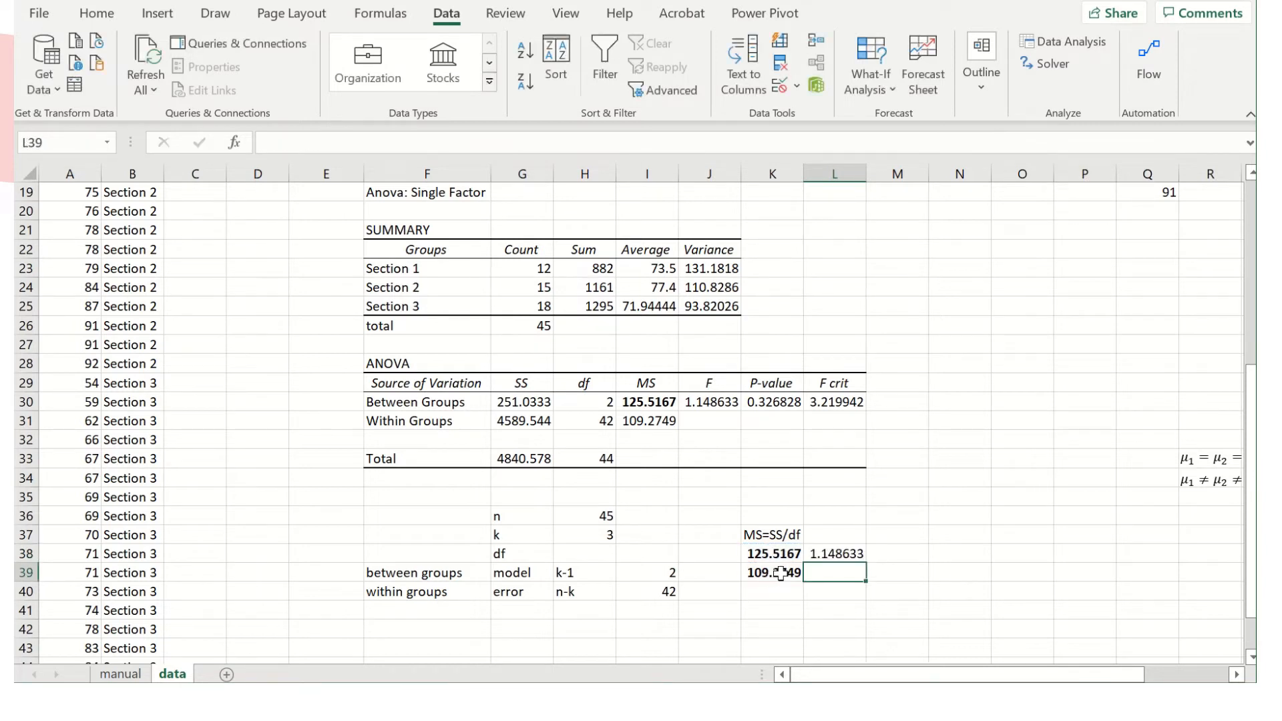
Make the manually calculated F statistic in L38 and the matching F value in J30 bold.
{"action": "left_click", "coordinate": [831, 552]}
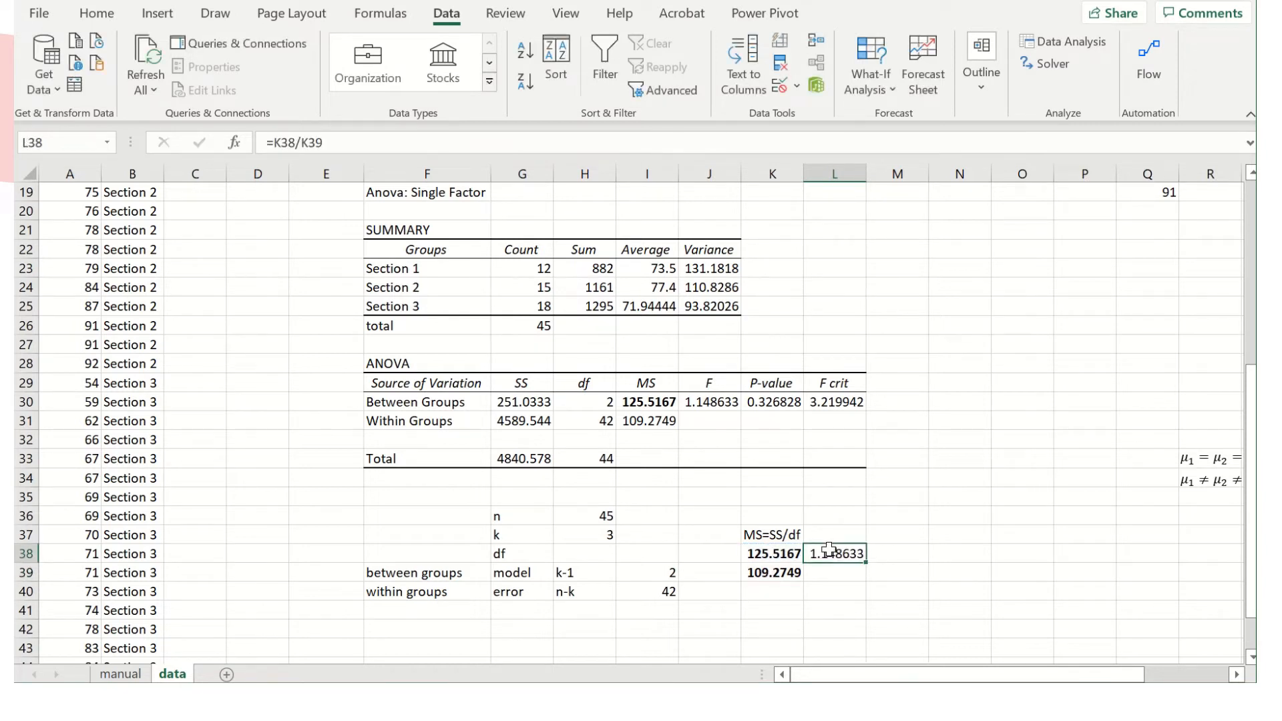
{"action": "left_click", "coordinate": [723, 399]}
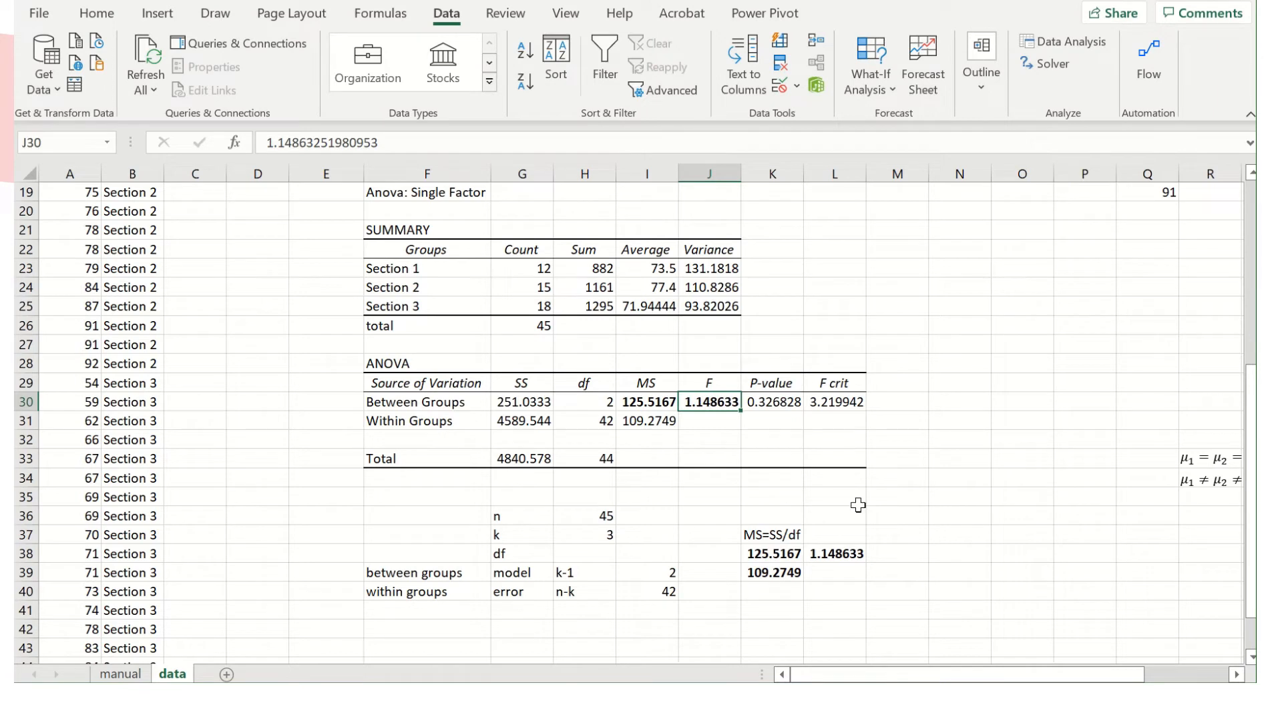
Add the heading "Decision Rule" in M22, beside the summary table.
{"action": "left_click", "coordinate": [897, 284]}
{"action": "left_click", "coordinate": [925, 250]}
{"action": "type", "text": "Decision"}
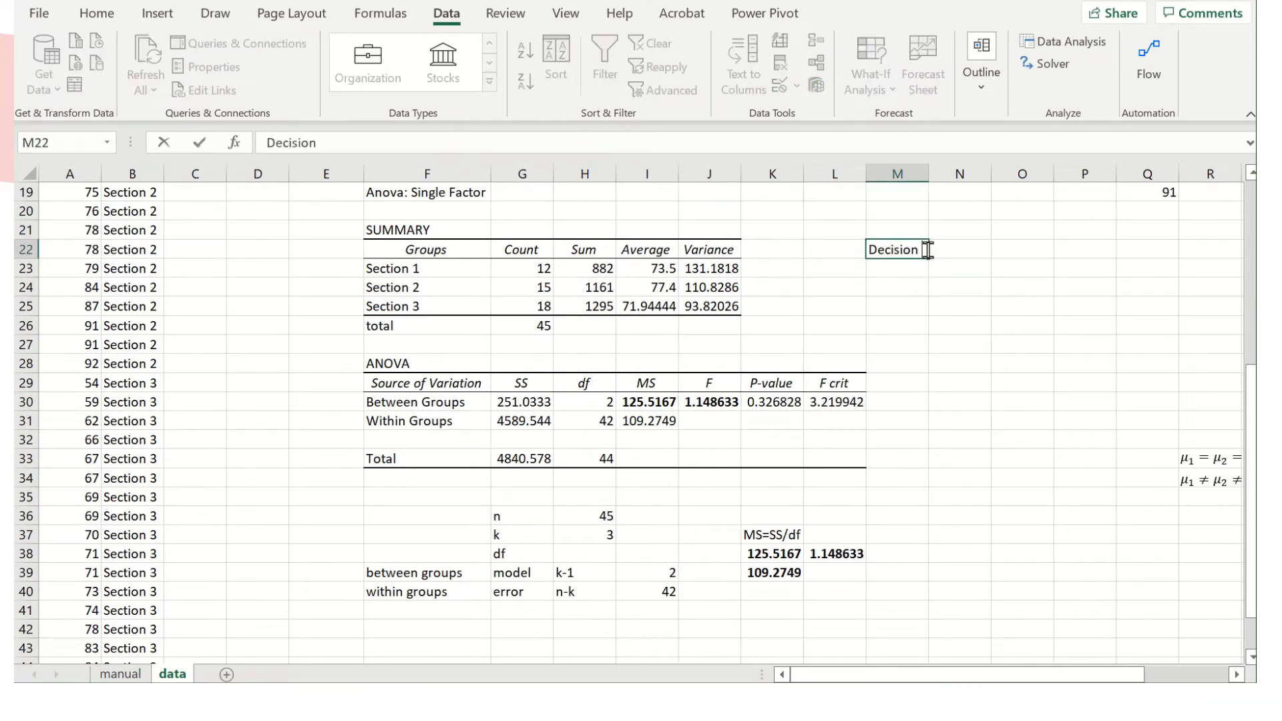
{"action": "type", "text": " Rule"}
{"action": "key", "text": "Return"}
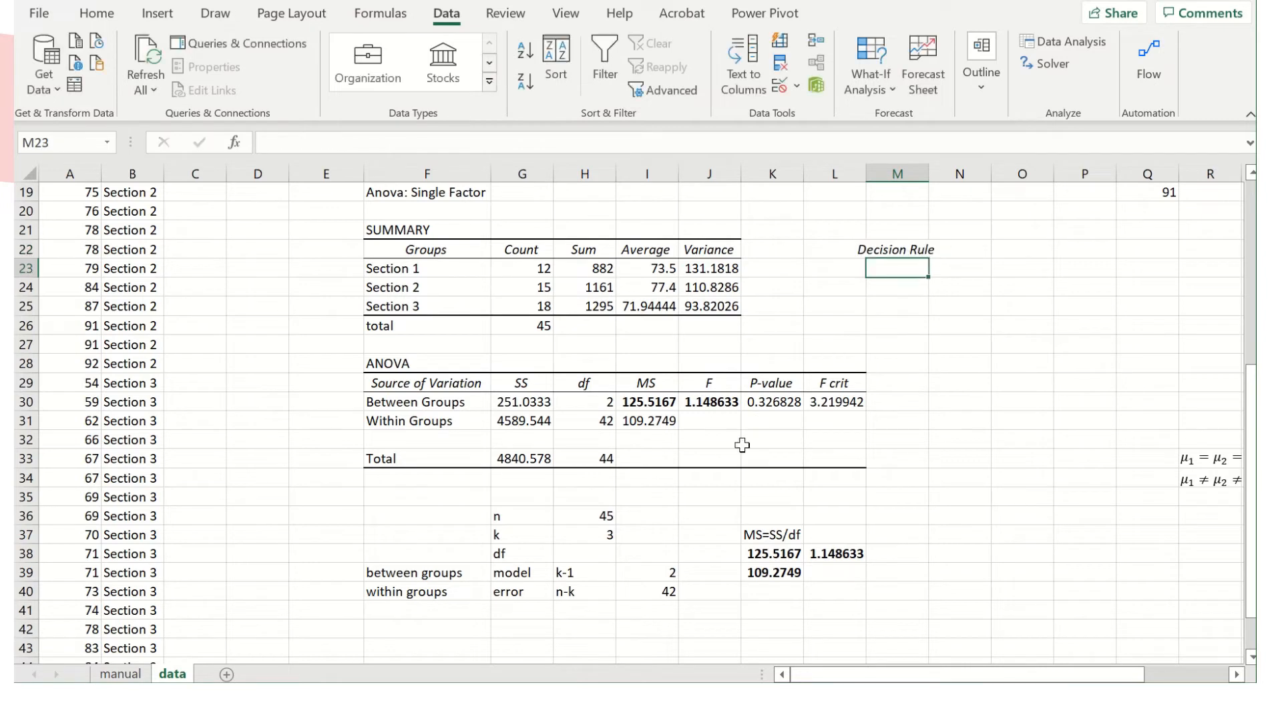
Number the first rule "1)" in L23 and write "since p value> 0.05, we fail to reject the null" in M23.
{"action": "left_click", "coordinate": [856, 269]}
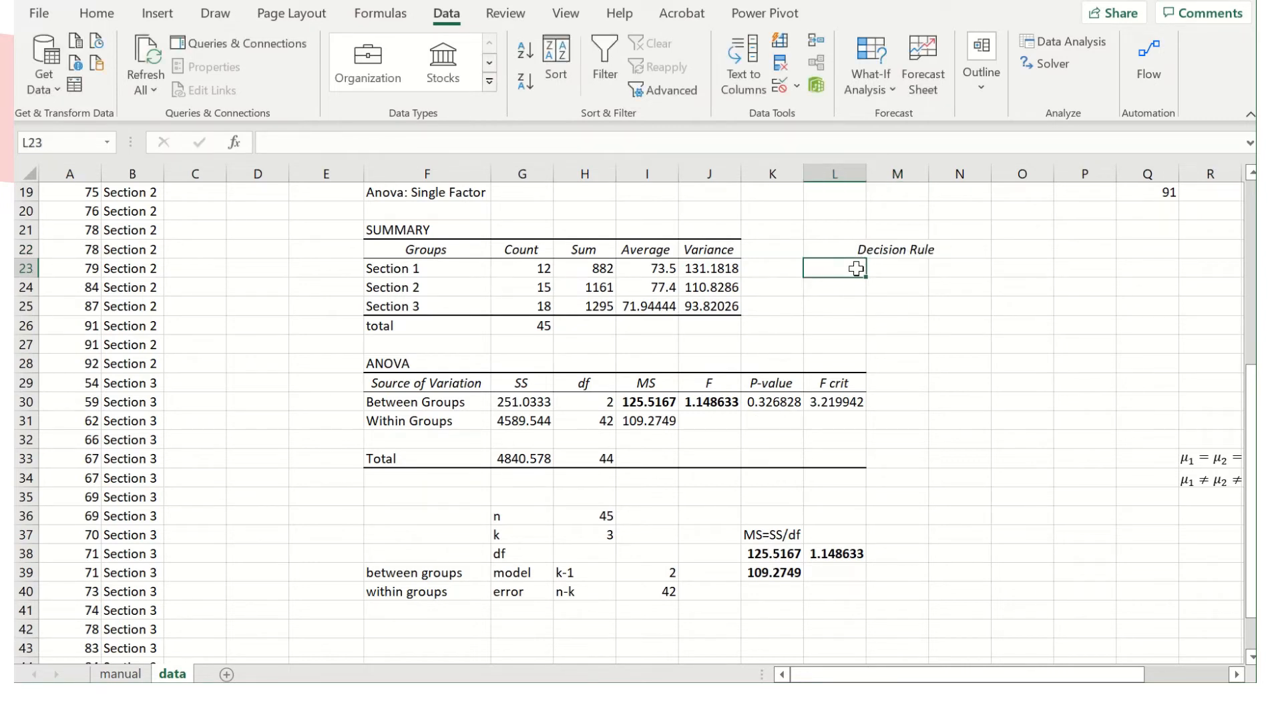
{"action": "type", "text": "1)"}
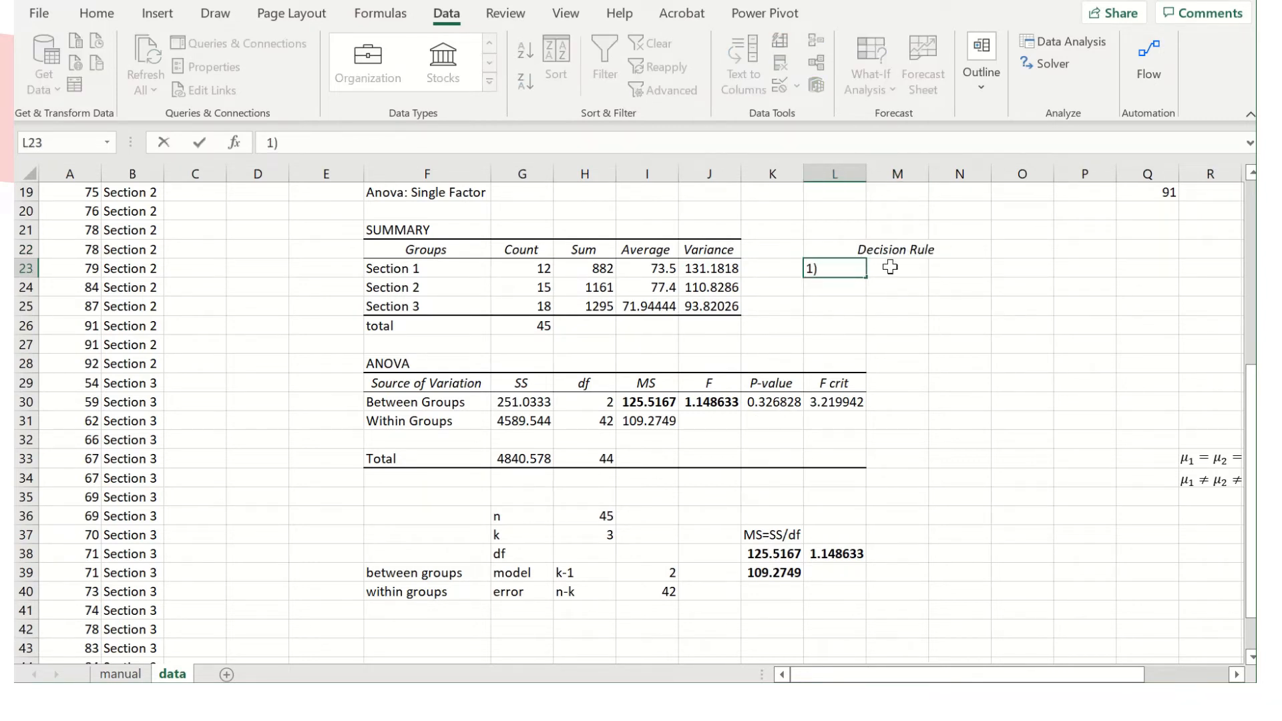
{"action": "left_click", "coordinate": [891, 268]}
{"action": "type", "text": "since p value> 0."}
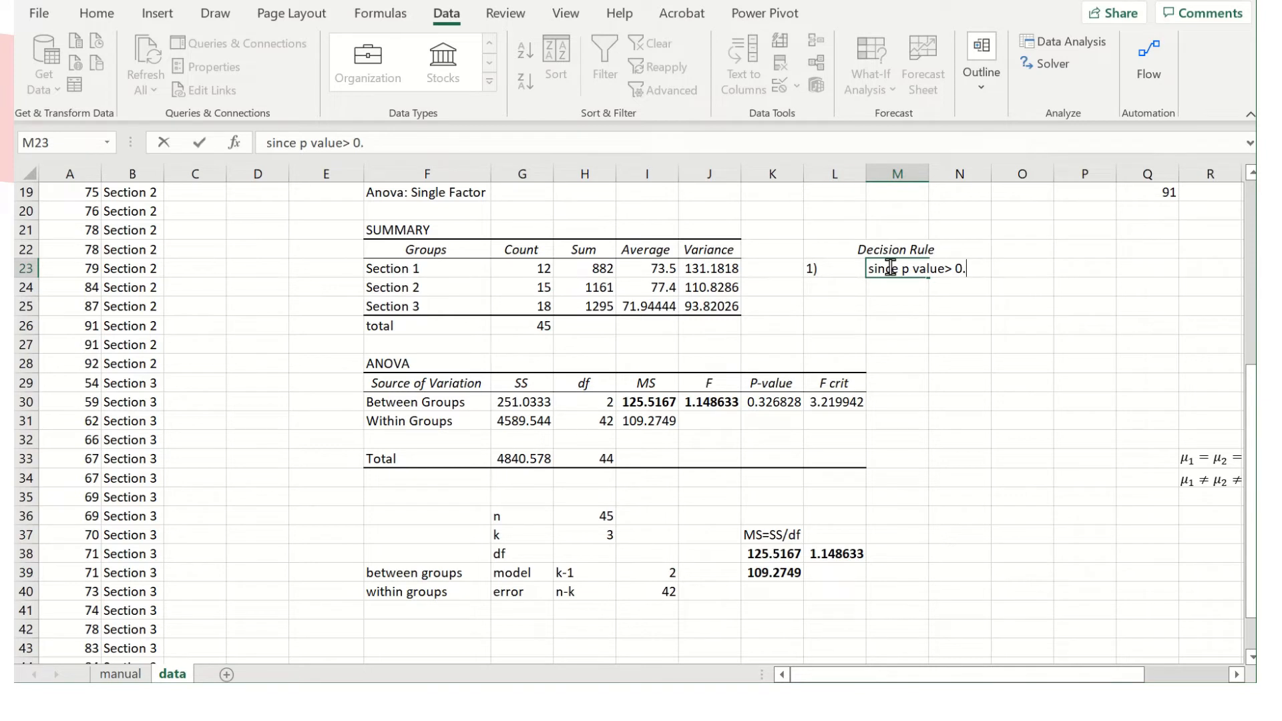
{"action": "type", "text": "05, we fail t"}
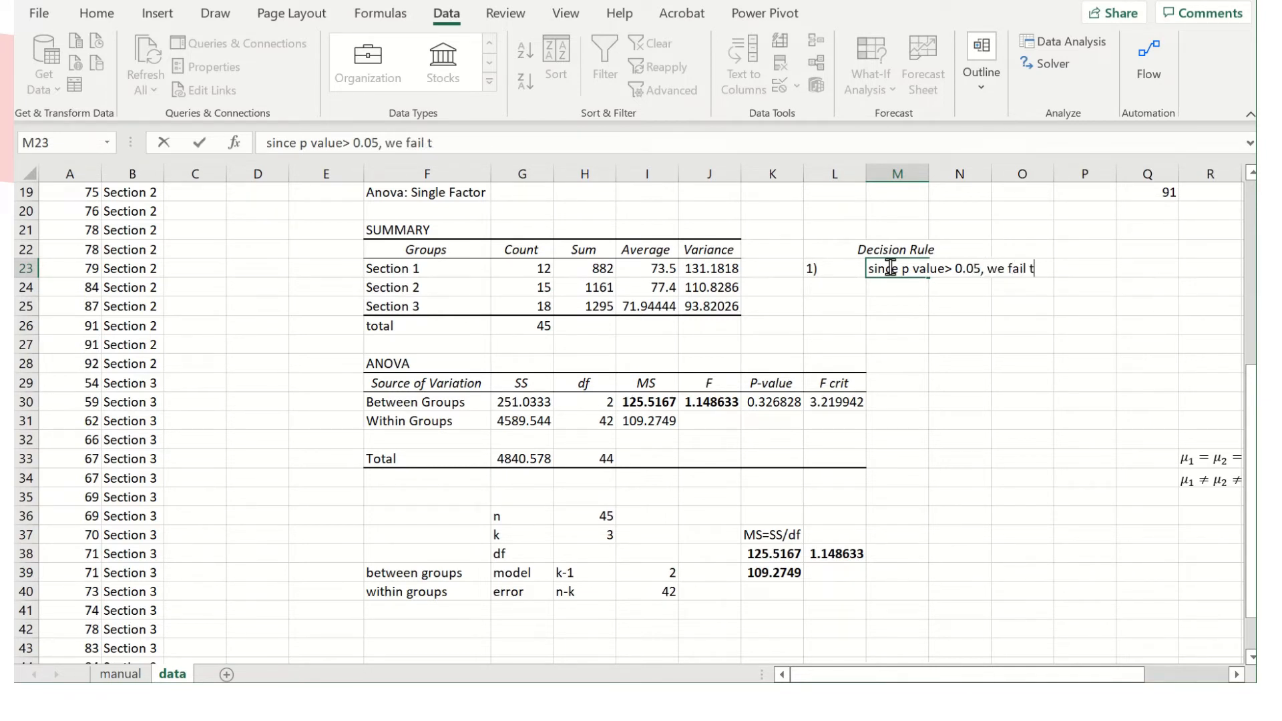
{"action": "type", "text": "o reject the null"}
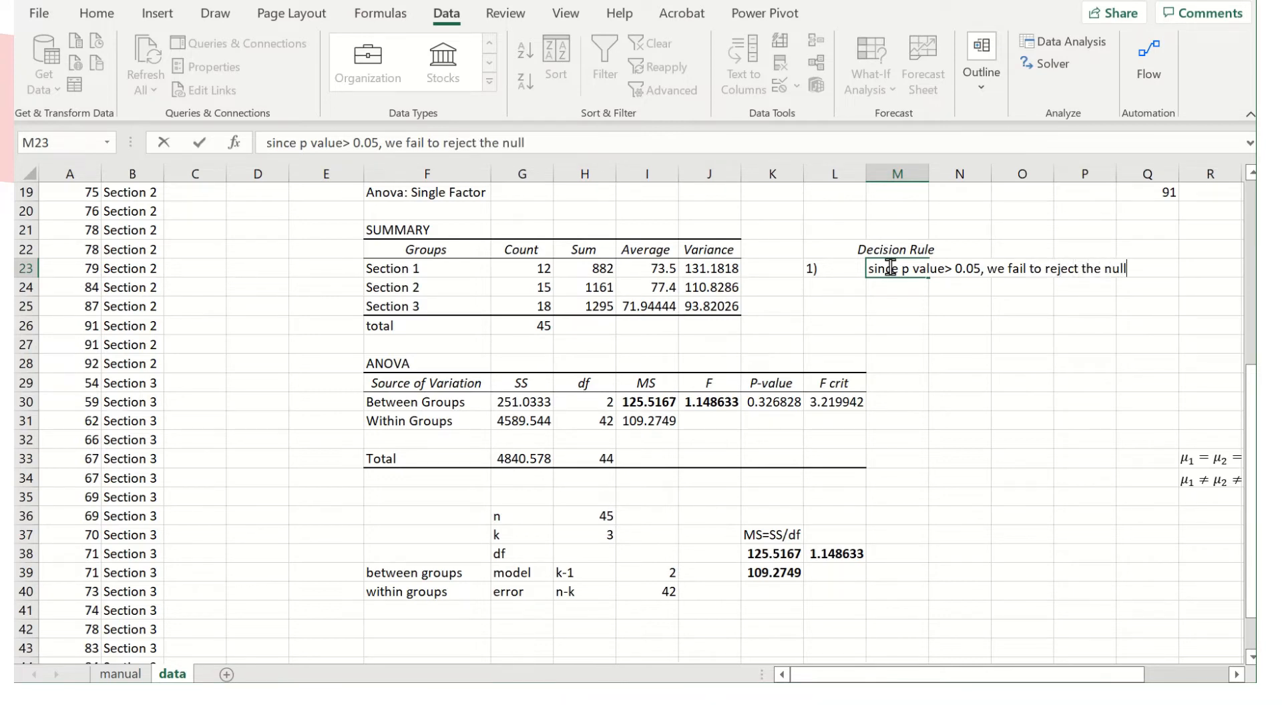
{"action": "key", "text": "Return"}
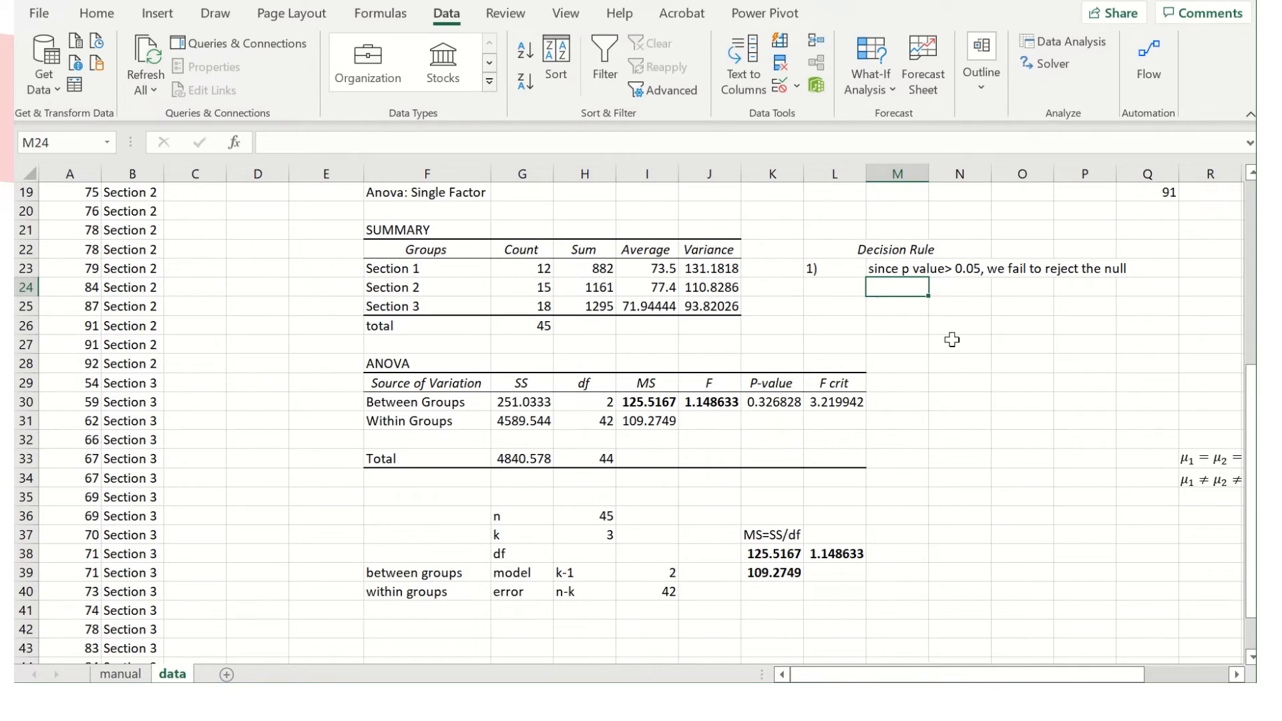
Number the second rule "2)" in L24 and write "Since F statistics < F critical, we fail to reject to null." in M24.
{"action": "left_click", "coordinate": [846, 293]}
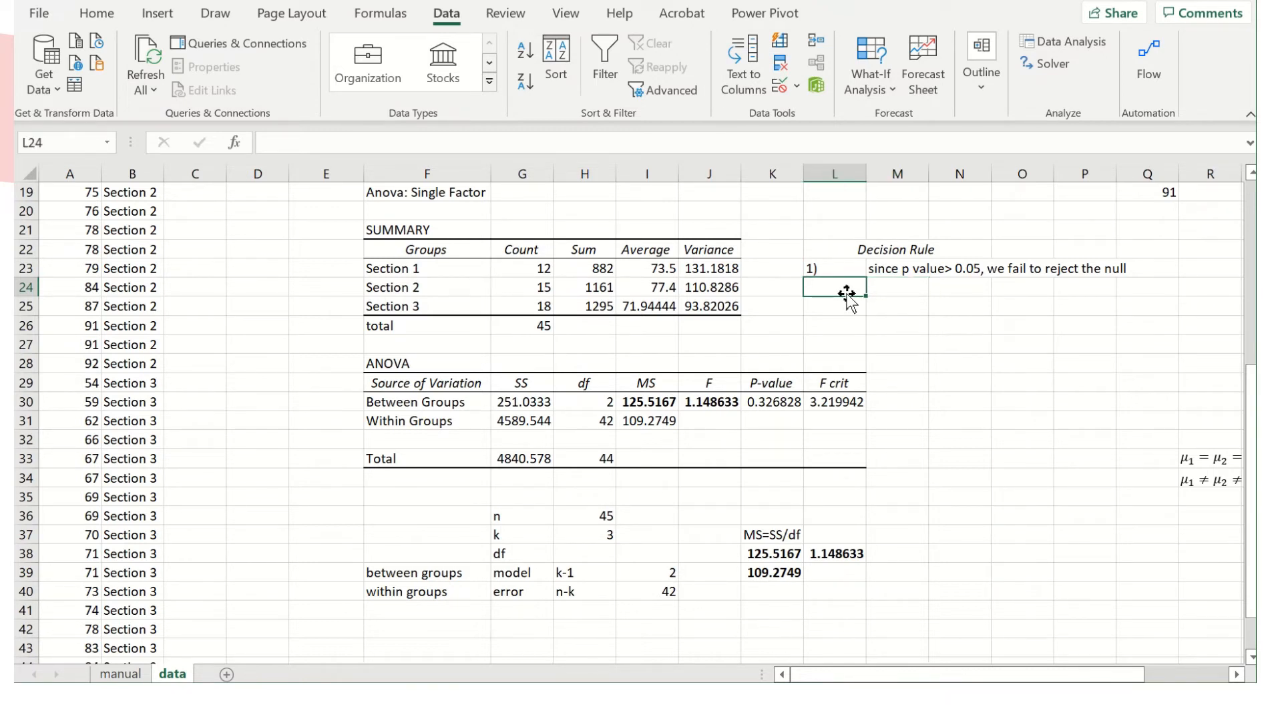
{"action": "type", "text": "2"}
{"action": "left_click", "coordinate": [905, 295]}
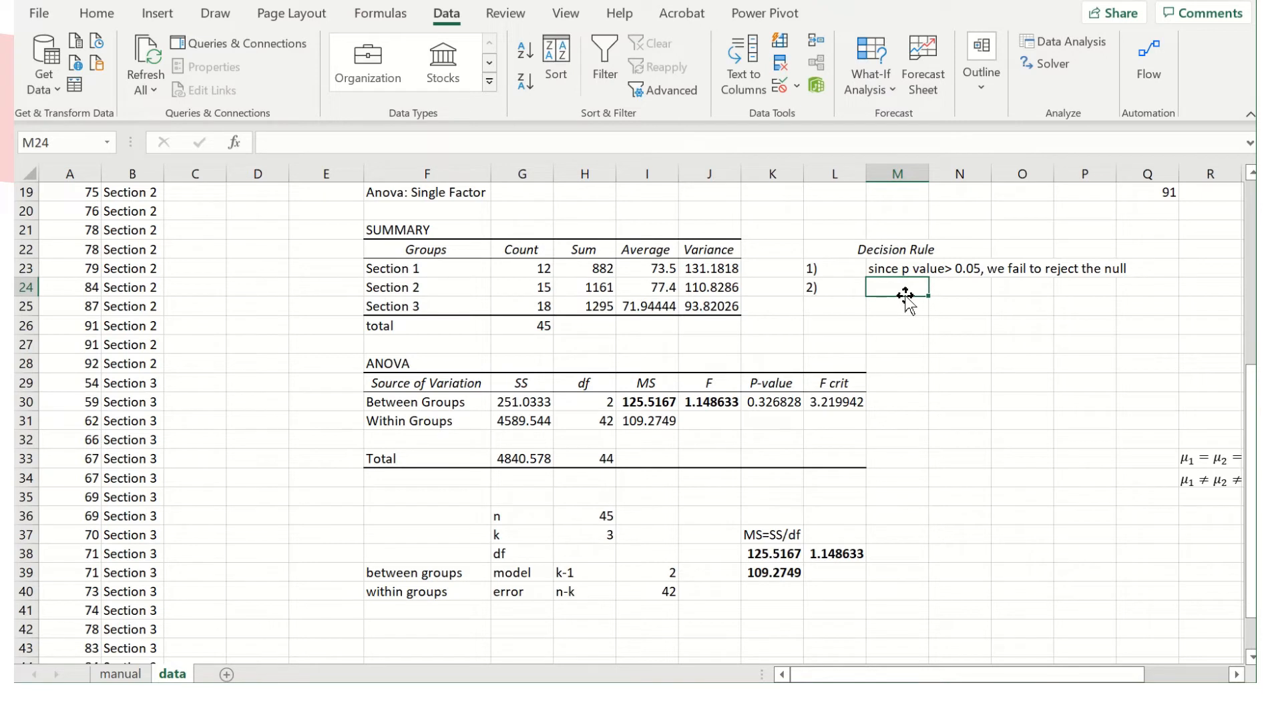
{"action": "type", "text": "Since"}
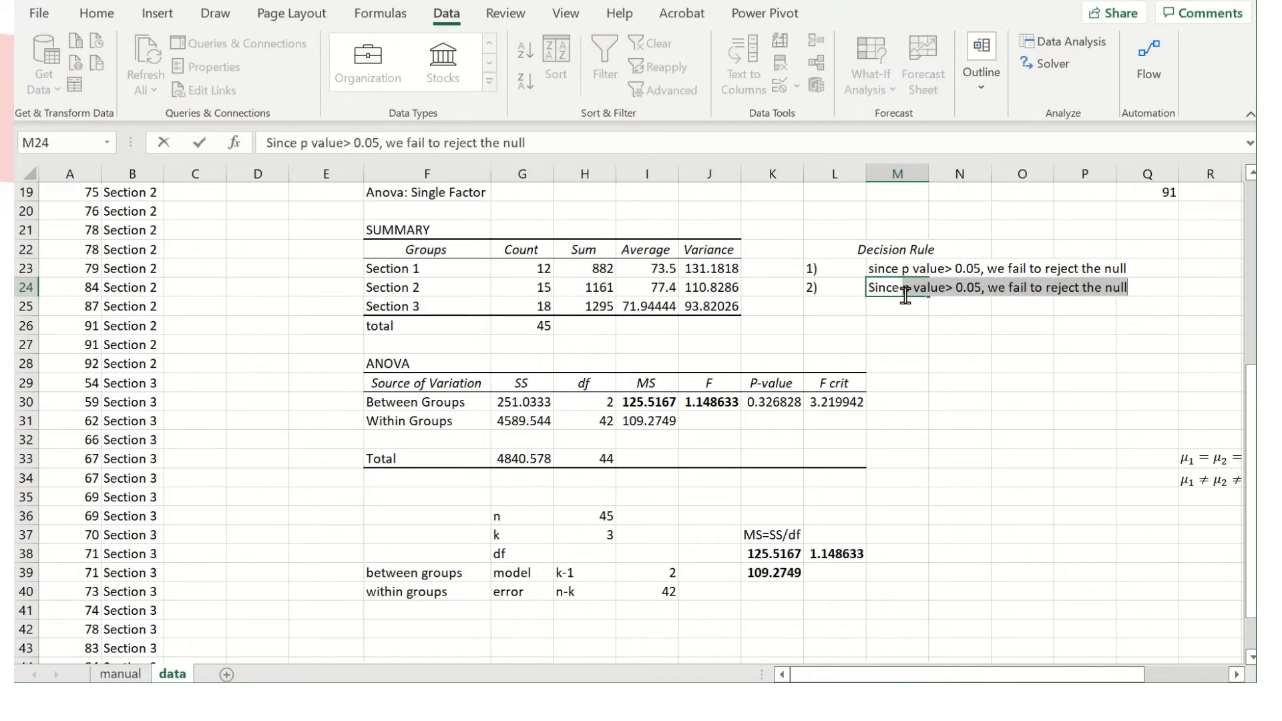
{"action": "type", "text": " F"}
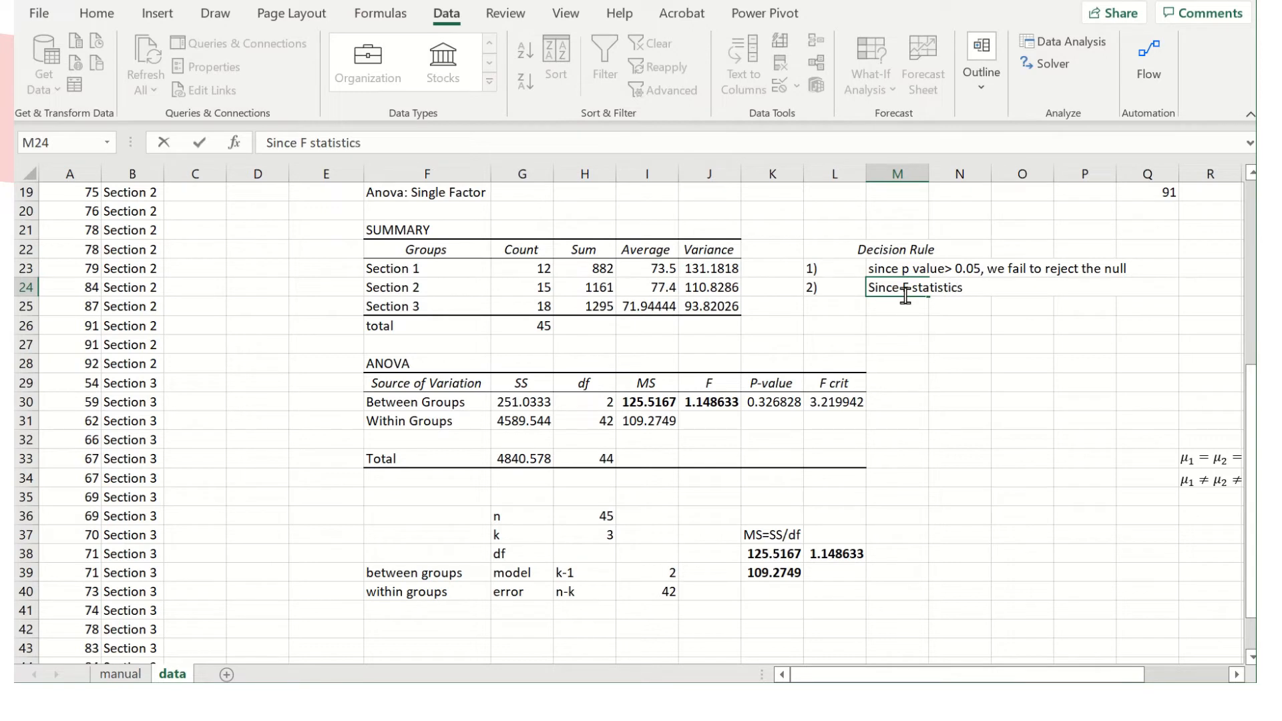
{"action": "type", "text": "statistics < F critical, we "}
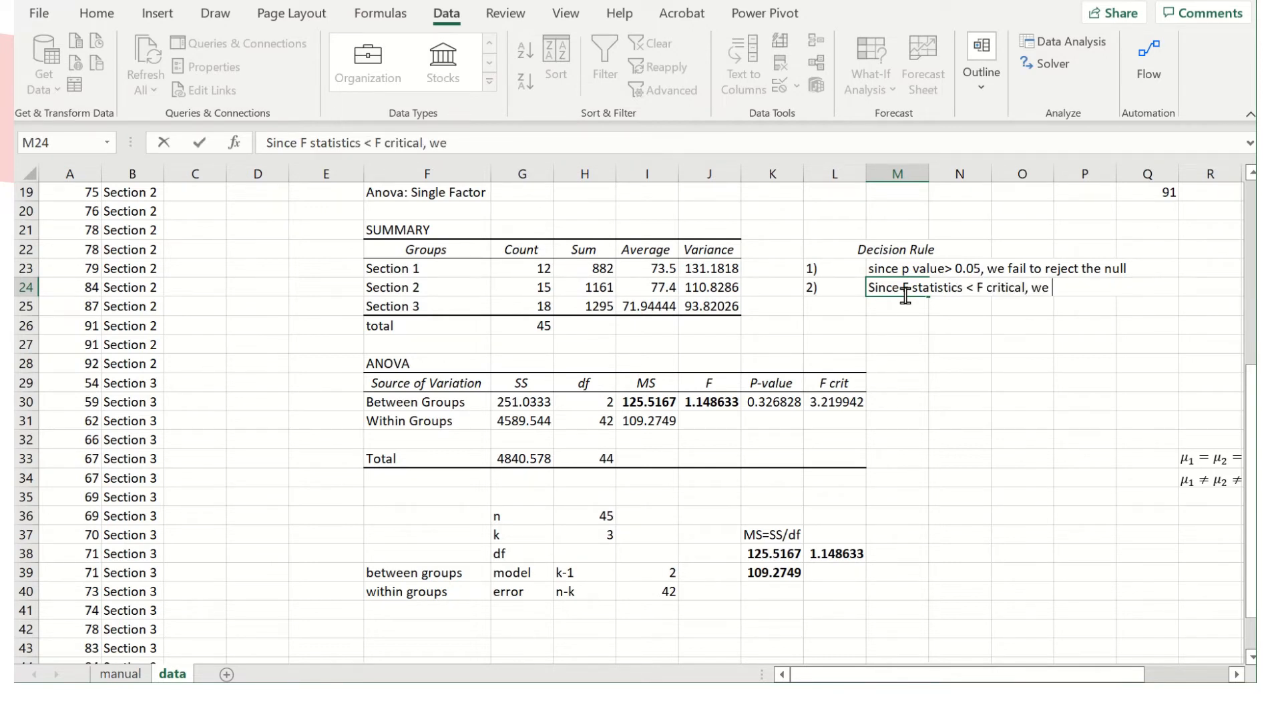
{"action": "type", "text": "fail tyo "}
{"action": "type", "text": "eject to nulkl"}
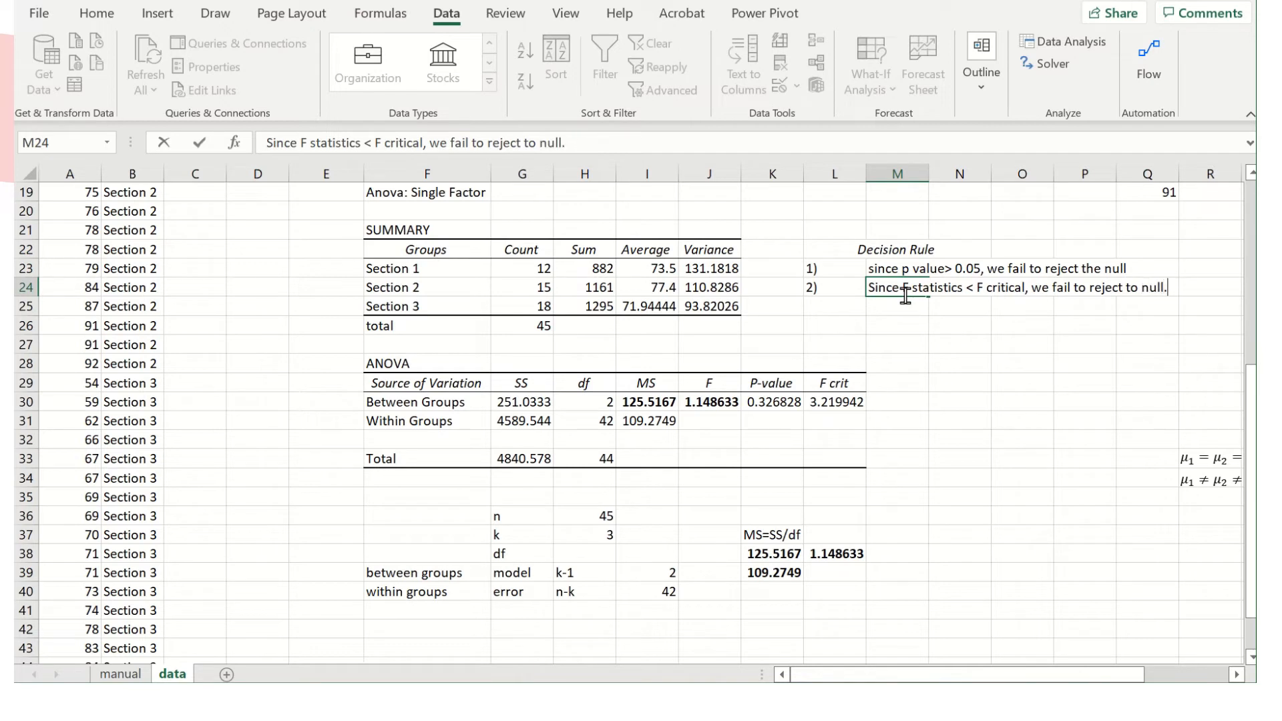
{"action": "key", "text": "Return"}
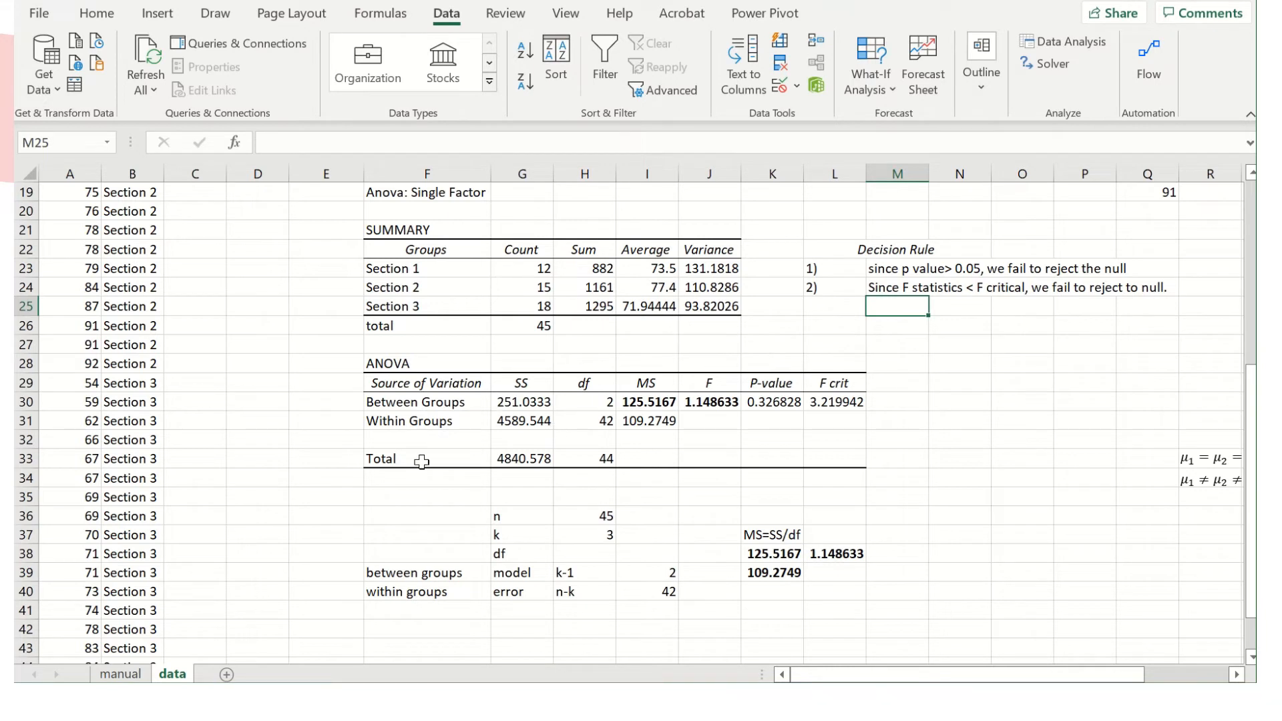
Examine the total sum of squares in the ANOVA table and the grades in column A it is based on.
{"action": "left_click", "coordinate": [526, 459]}
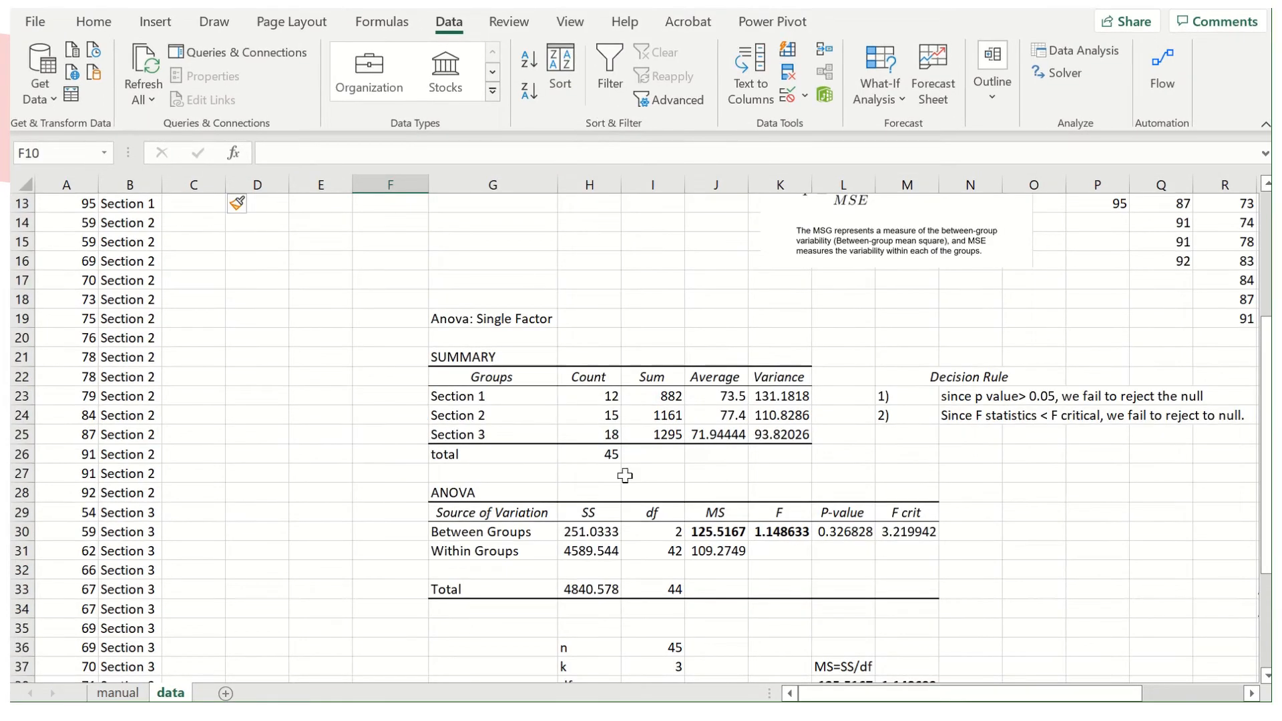
{"action": "left_click", "coordinate": [588, 586]}
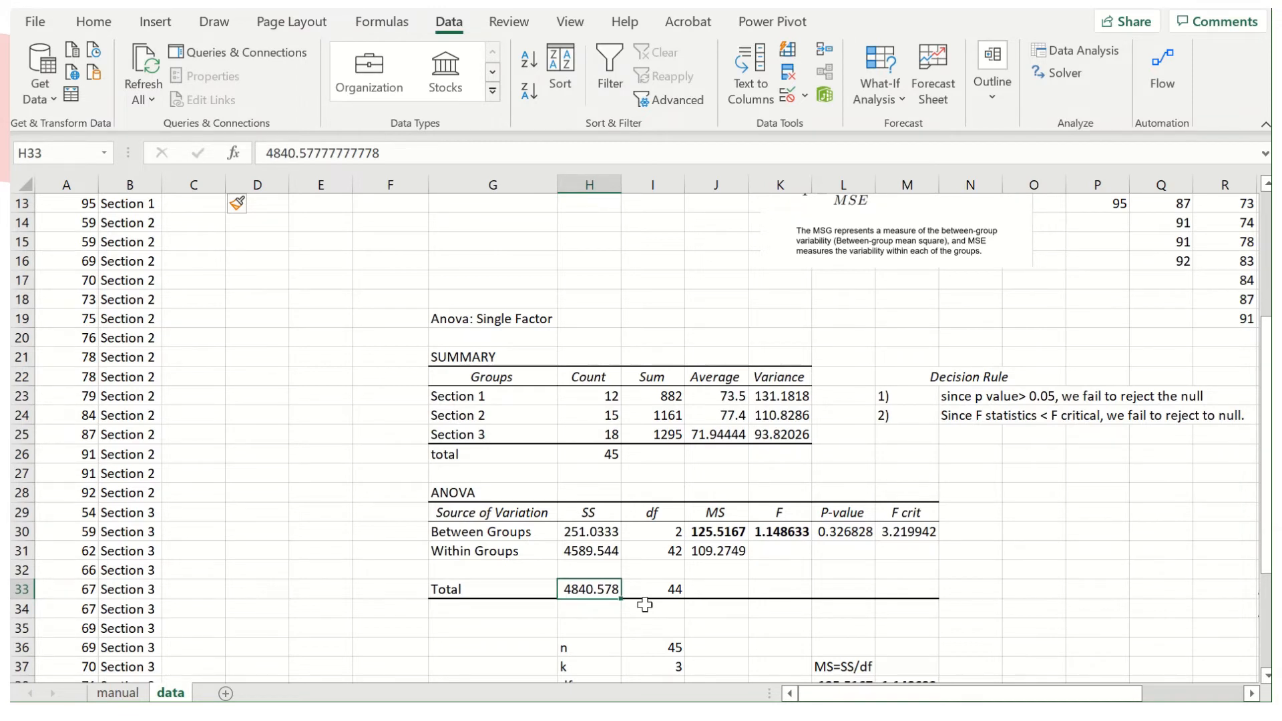
{"action": "left_click", "coordinate": [176, 244]}
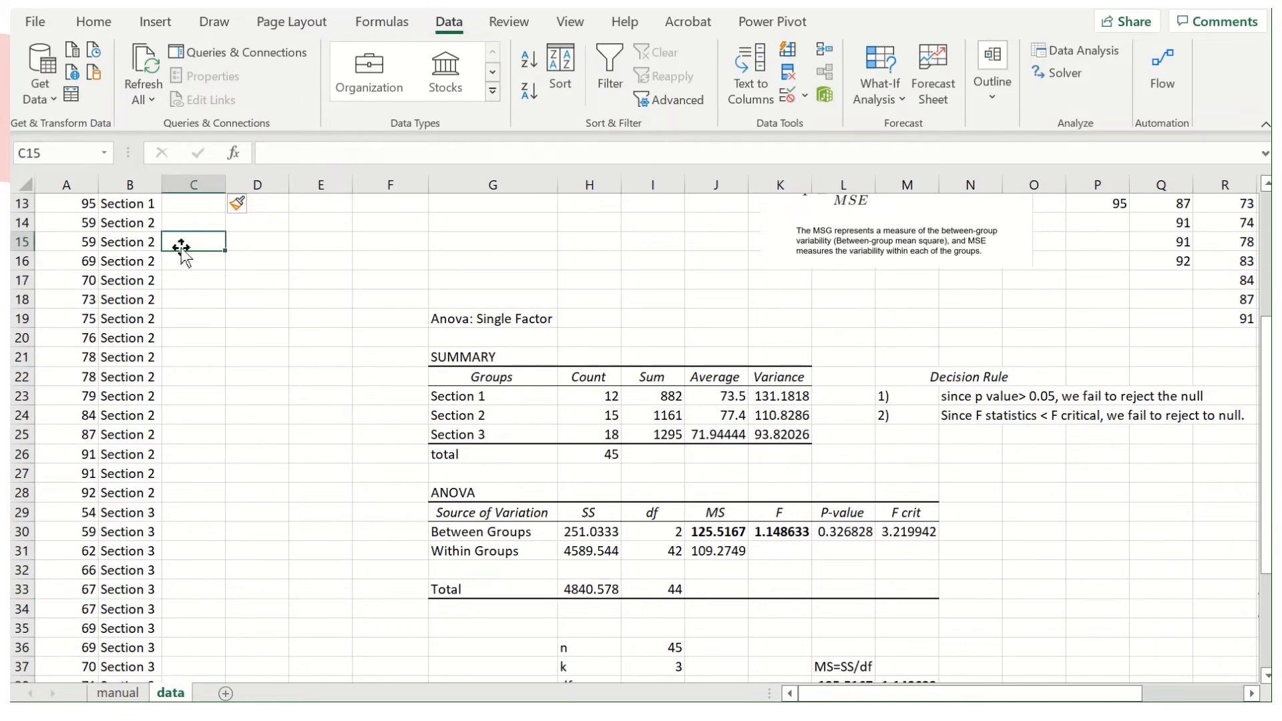
{"action": "scroll", "coordinate": [163, 257], "scroll_direction": "up", "scroll_amount": 4}
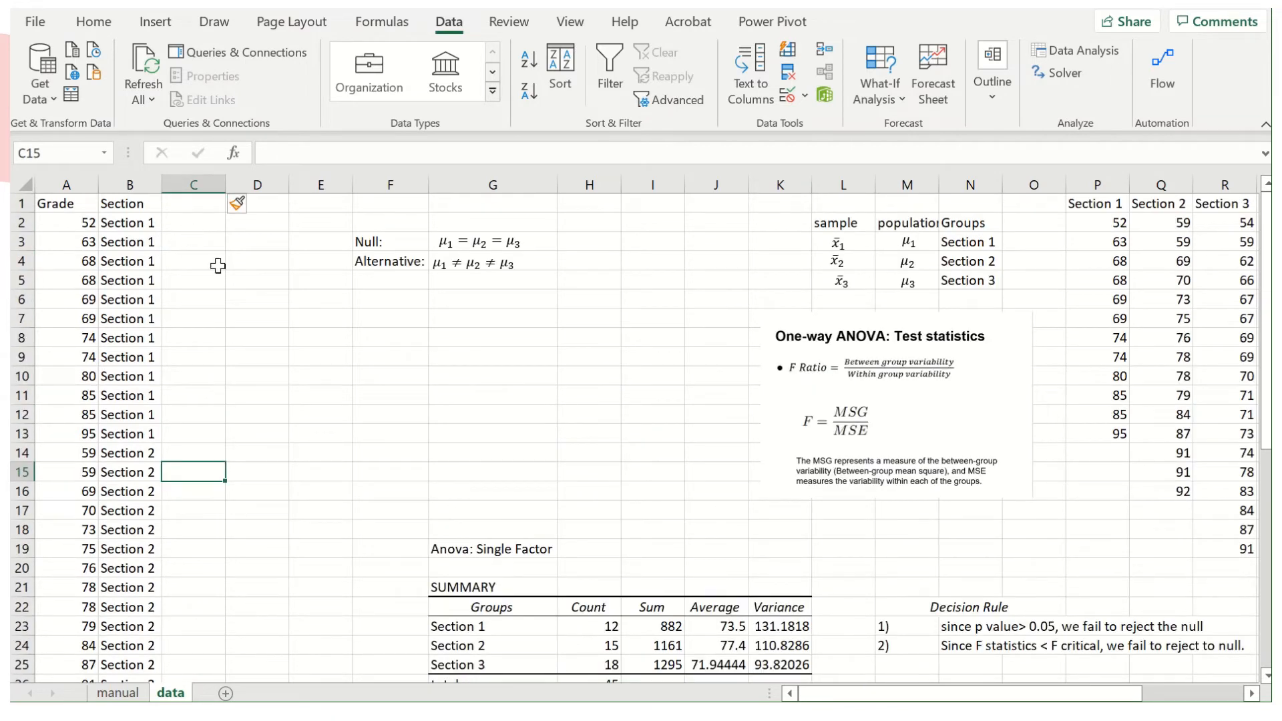
{"action": "left_click", "coordinate": [73, 292]}
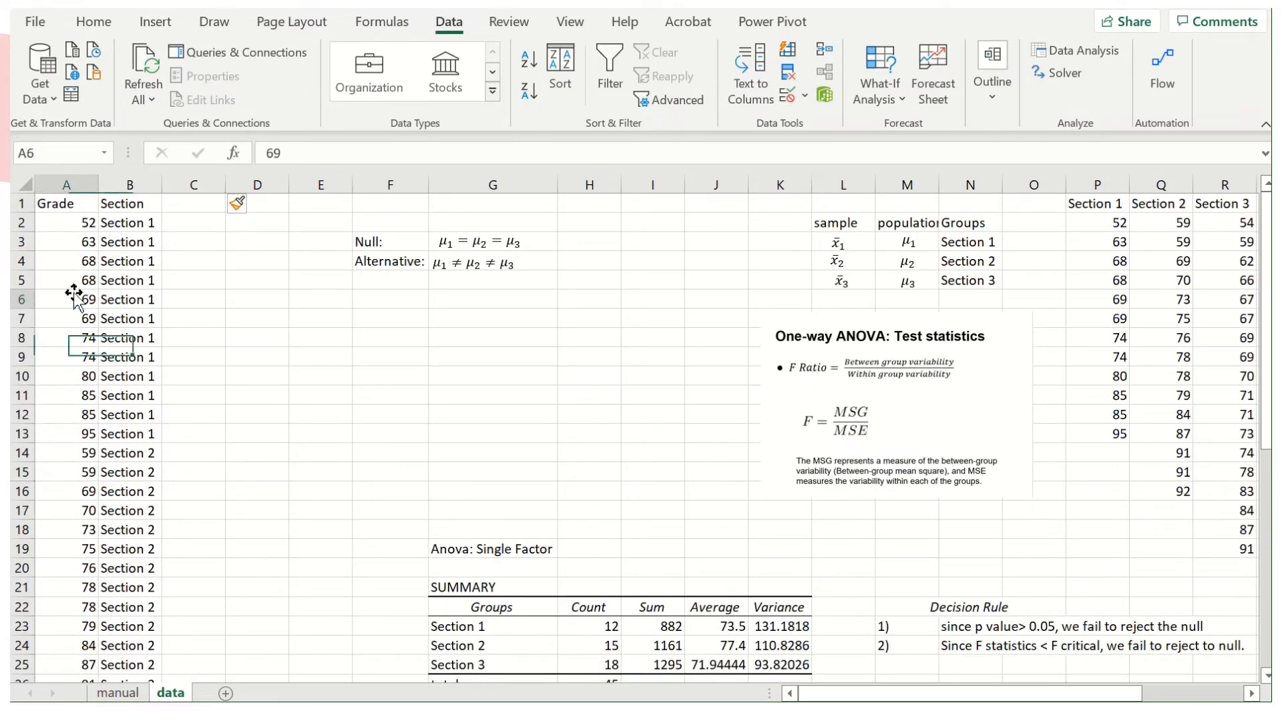
{"action": "scroll", "coordinate": [62, 318], "scroll_direction": "down", "scroll_amount": 7}
{"action": "scroll", "coordinate": [63, 319], "scroll_direction": "up", "scroll_amount": 7}
Label D1 "average" and calculate the overall mean of the grades A2:A46 in D2 with the AVERAGE function.
{"action": "left_click", "coordinate": [268, 202]}
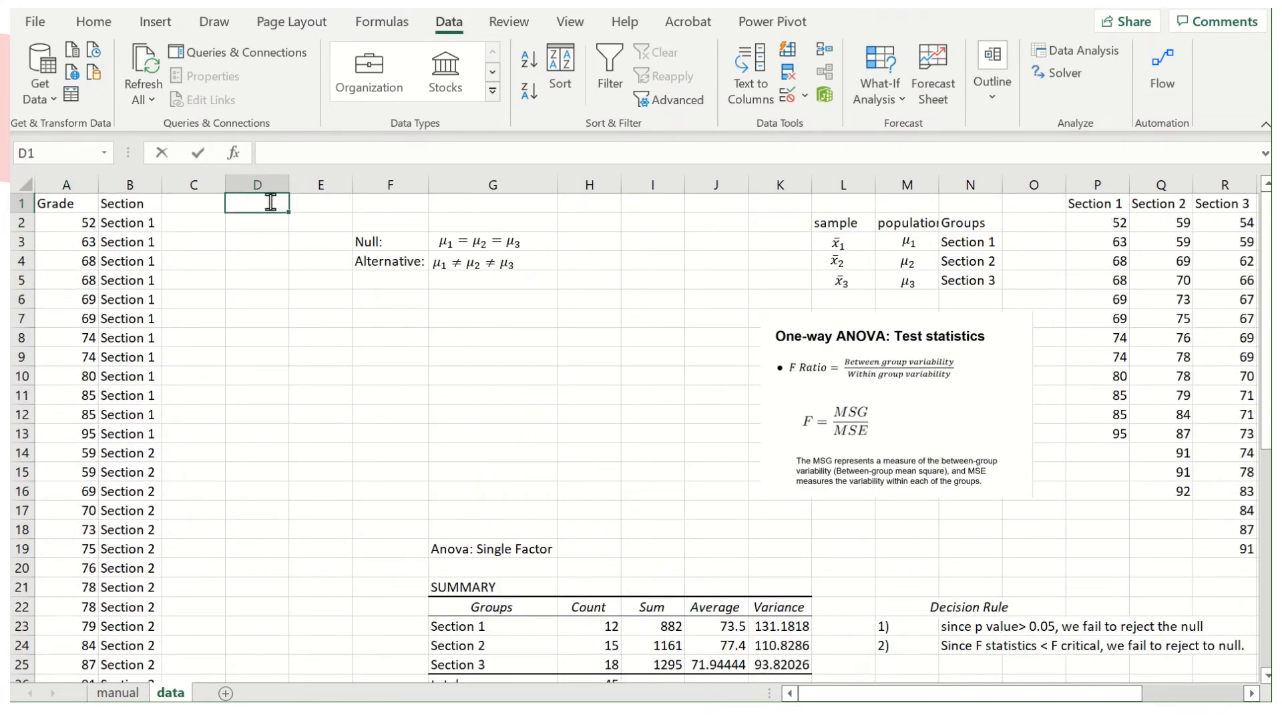
{"action": "type", "text": "average"}
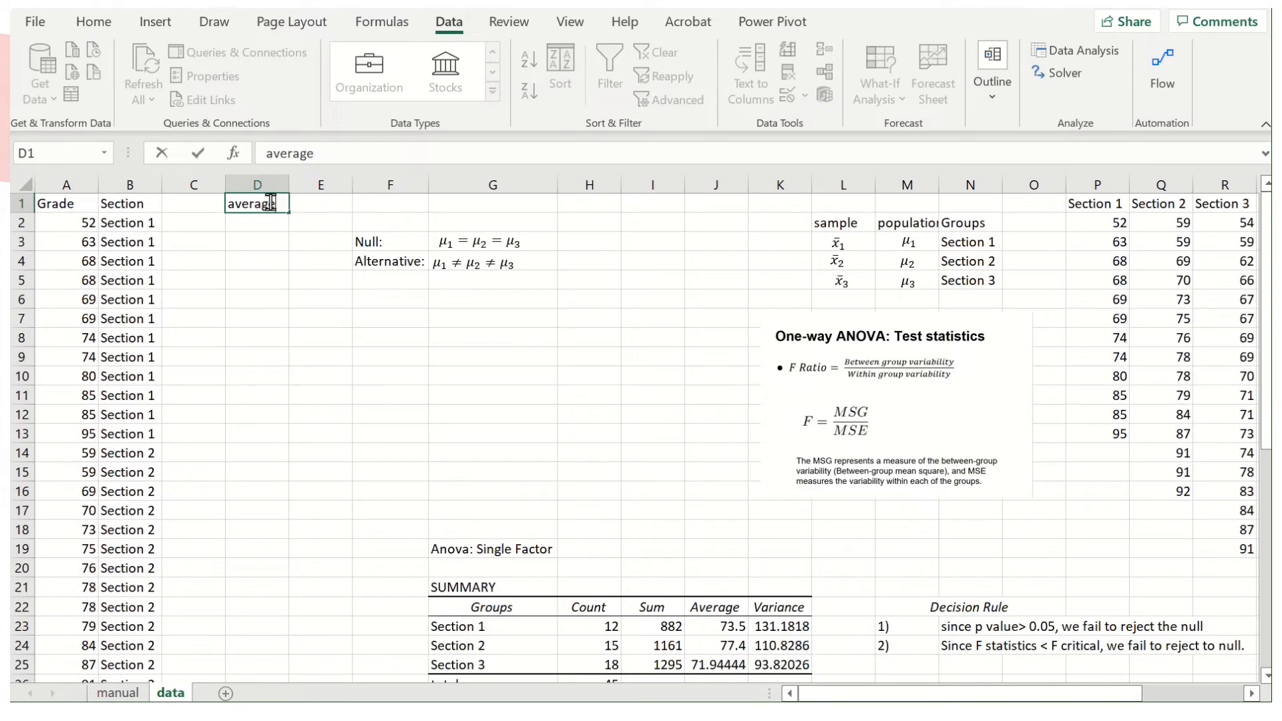
{"action": "key", "text": "Return"}
{"action": "type", "text": "=aver"}
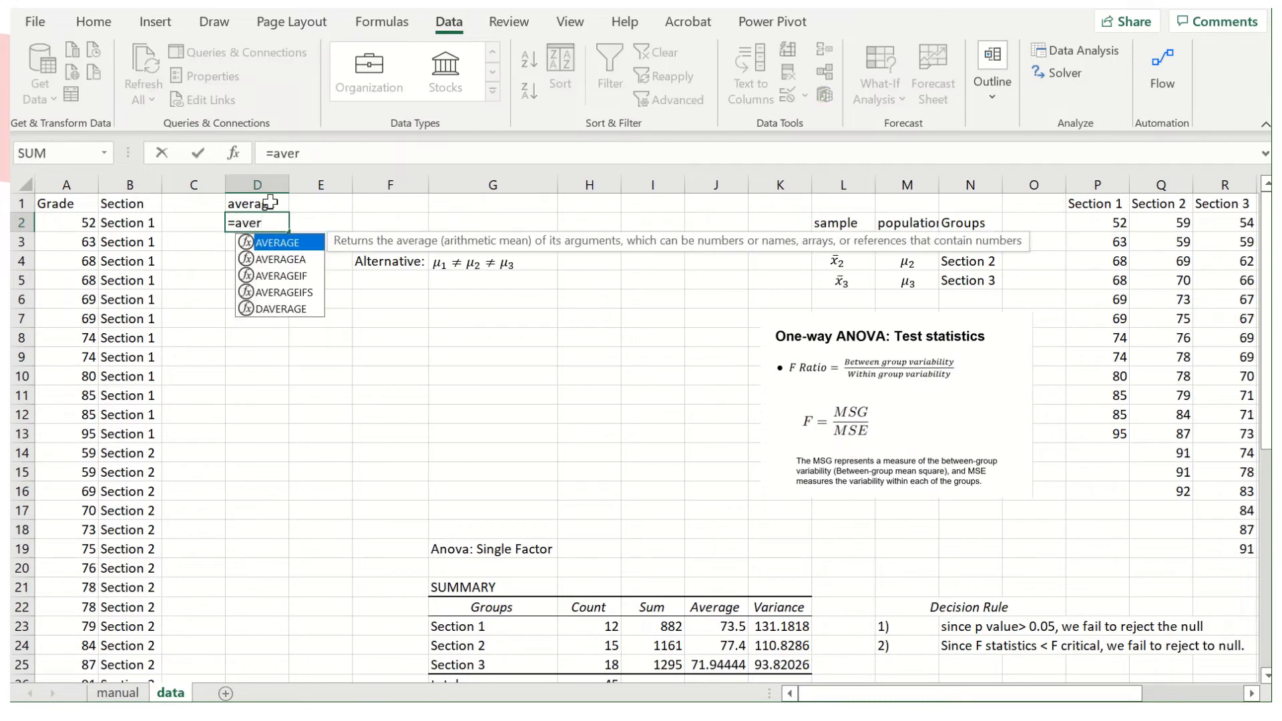
{"action": "double_click", "coordinate": [273, 244]}
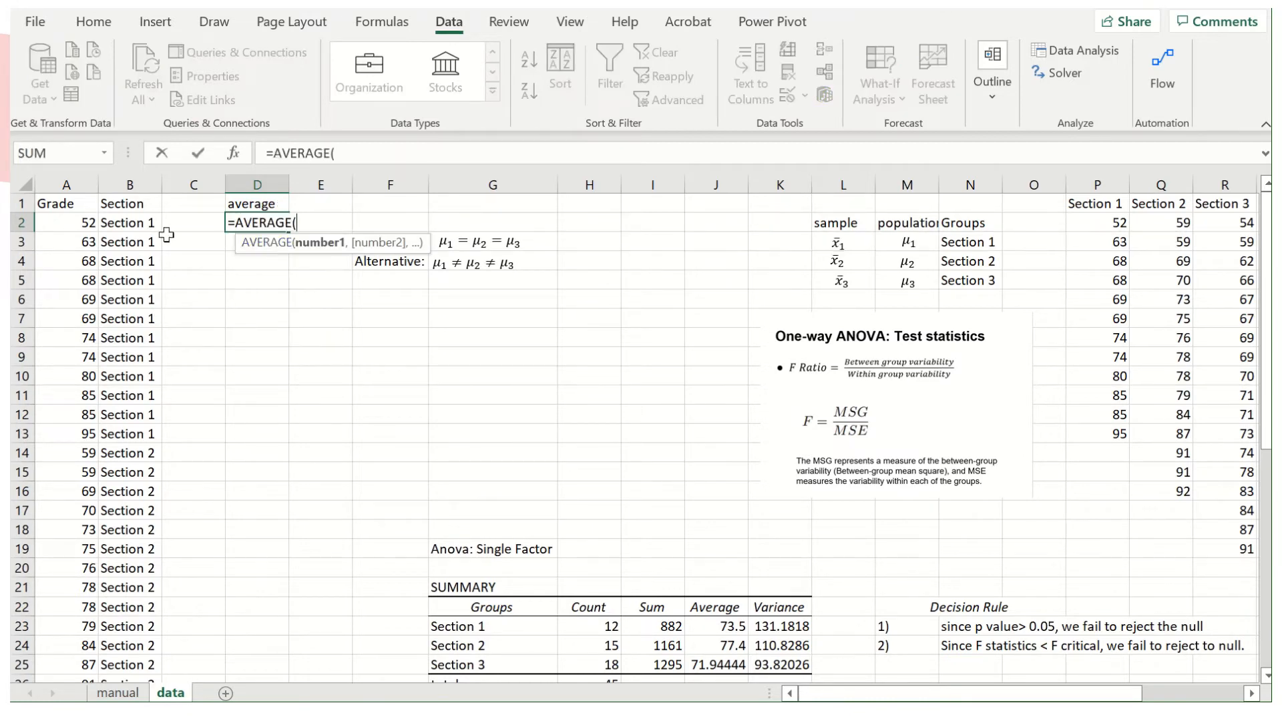
{"action": "left_click", "coordinate": [75, 227]}
{"action": "key", "text": "ctrl+shift+Down"}
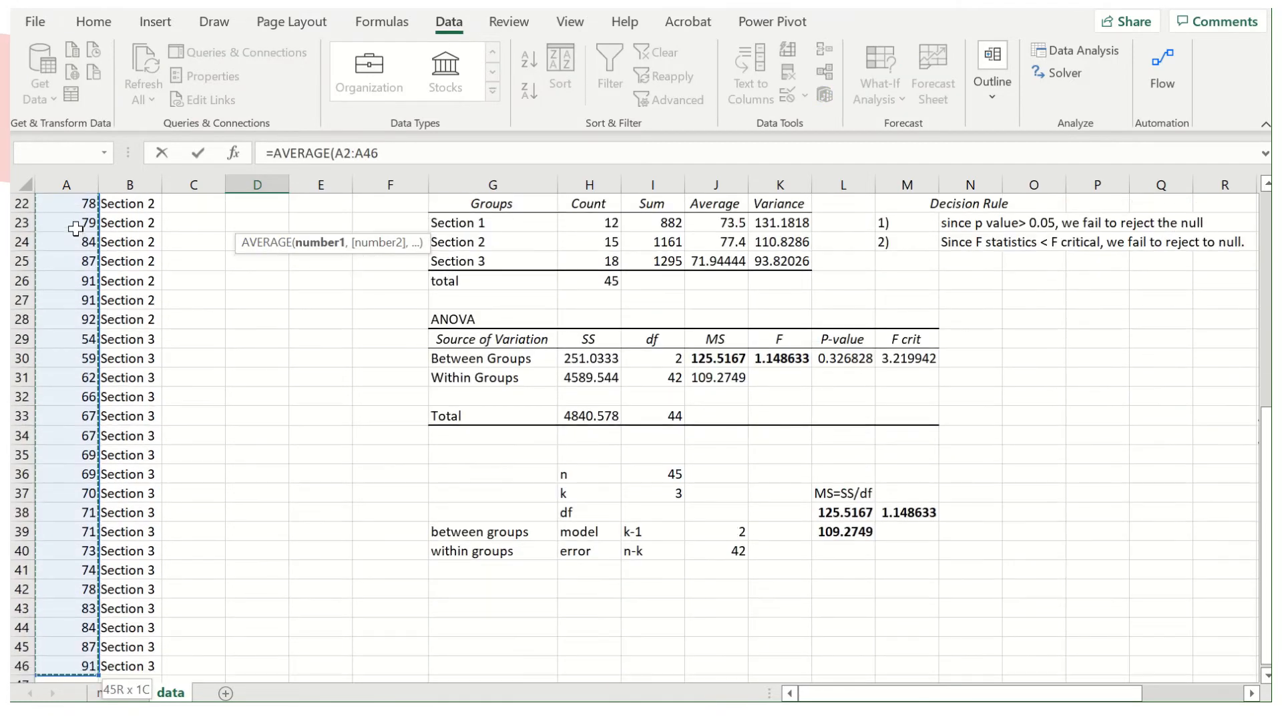
{"action": "left_click", "coordinate": [395, 153]}
{"action": "key", "text": "Return"}
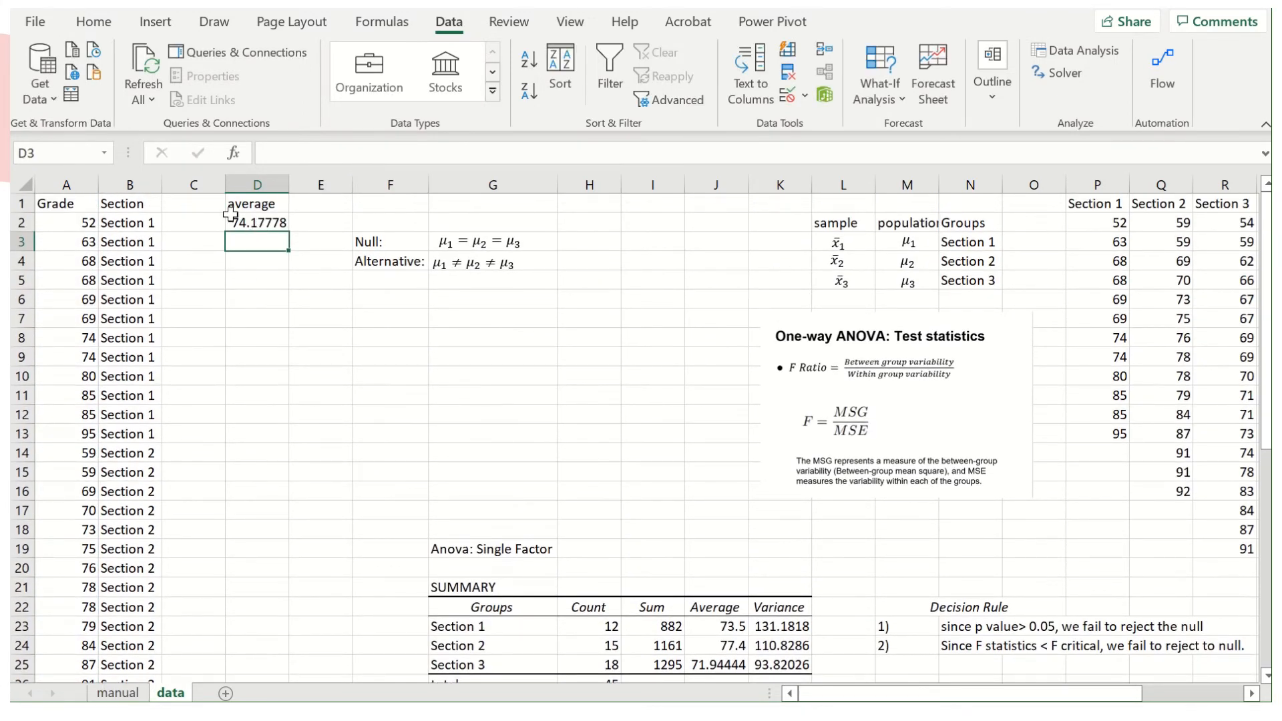
Calculate the first grade's squared deviation from the overall mean in C2 with the formula =(A2-D2)^2.
{"action": "left_click", "coordinate": [194, 204]}
{"action": "left_click", "coordinate": [205, 222]}
{"action": "type", "text": "="}
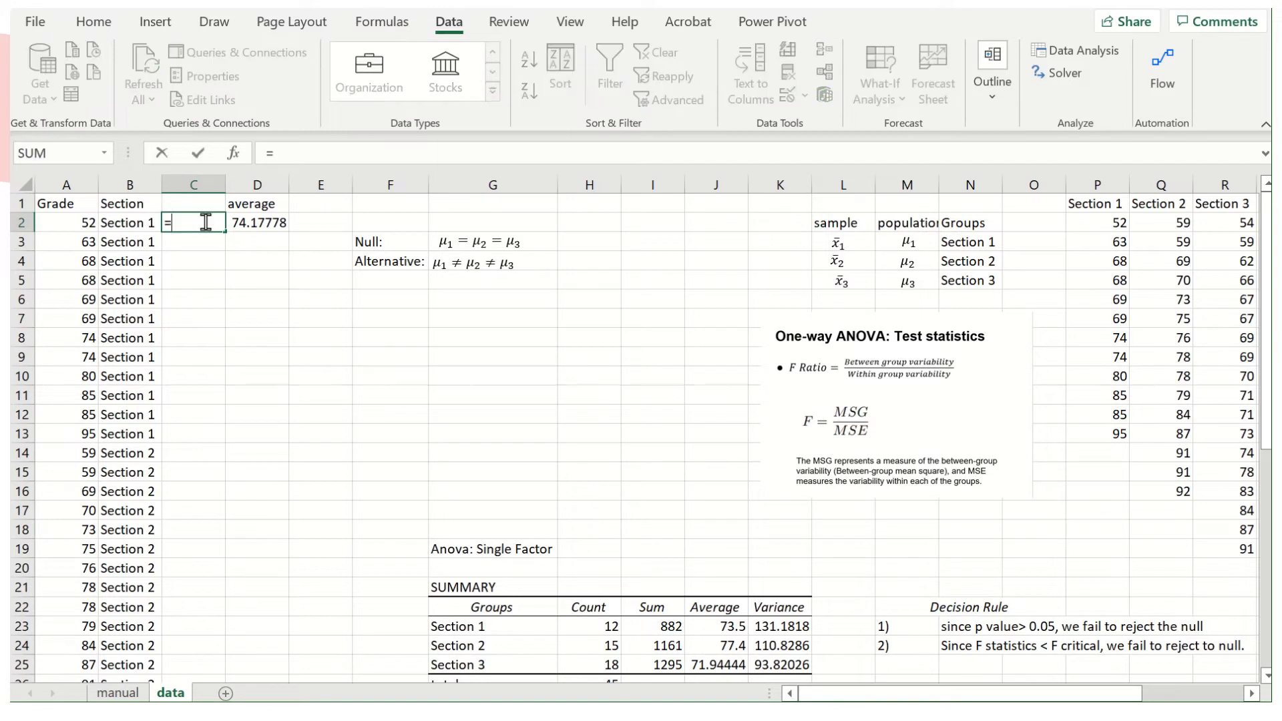
{"action": "type", "text": "("}
{"action": "left_click", "coordinate": [72, 225]}
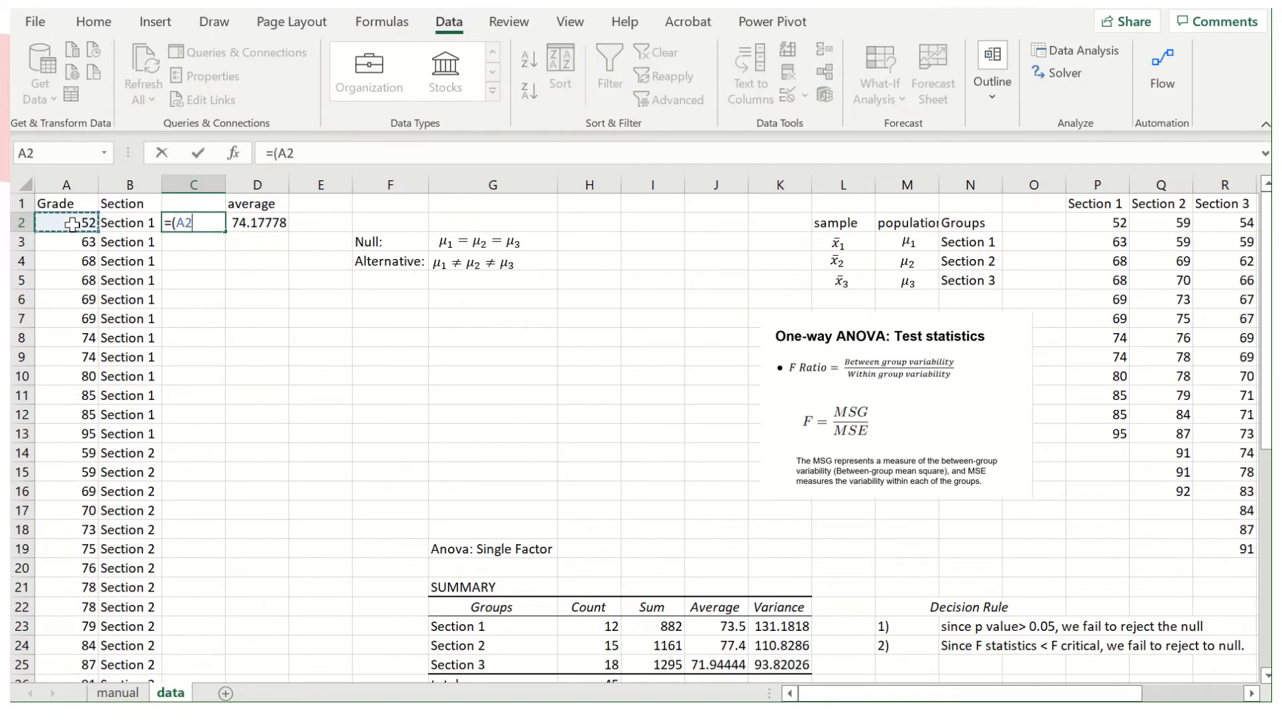
{"action": "type", "text": "-"}
{"action": "left_click", "coordinate": [269, 222]}
{"action": "type", "text": ")^2"}
{"action": "key", "text": "Return"}
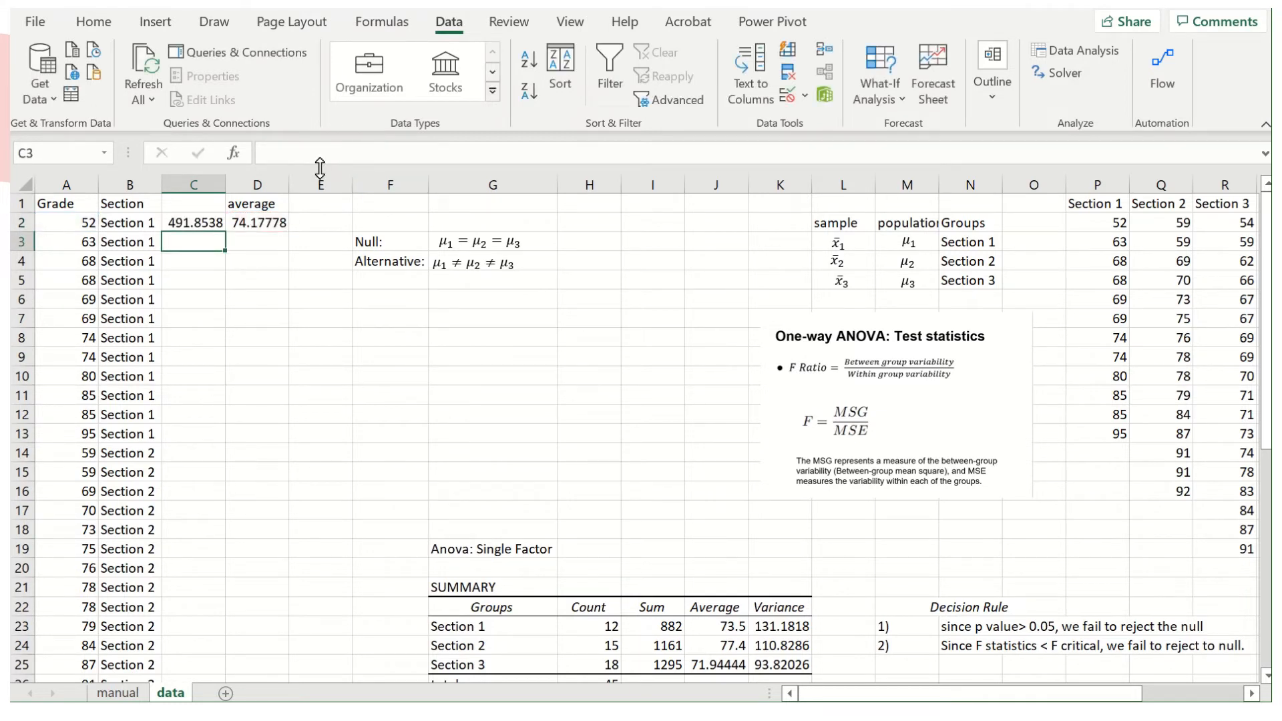
Make the reference to the mean absolute in C2, so the formula reads =(A2-$D$2)^2.
{"action": "left_click", "coordinate": [192, 223]}
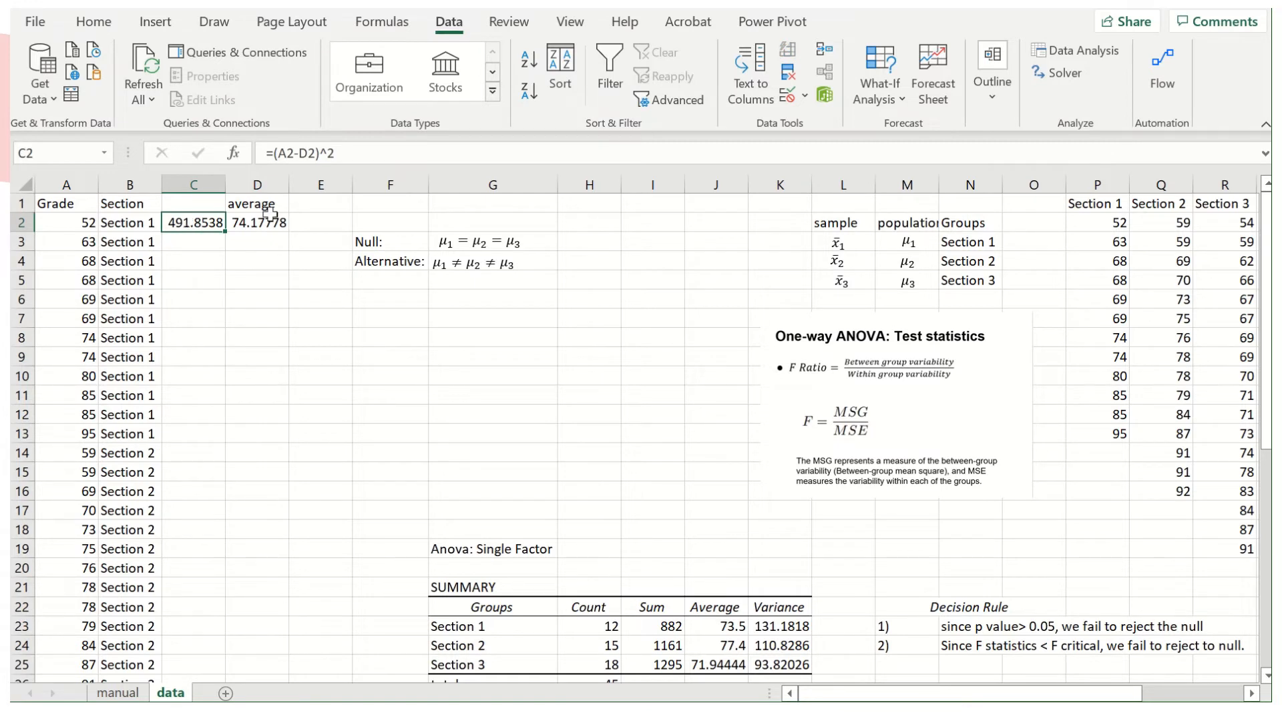
{"action": "left_click", "coordinate": [302, 151]}
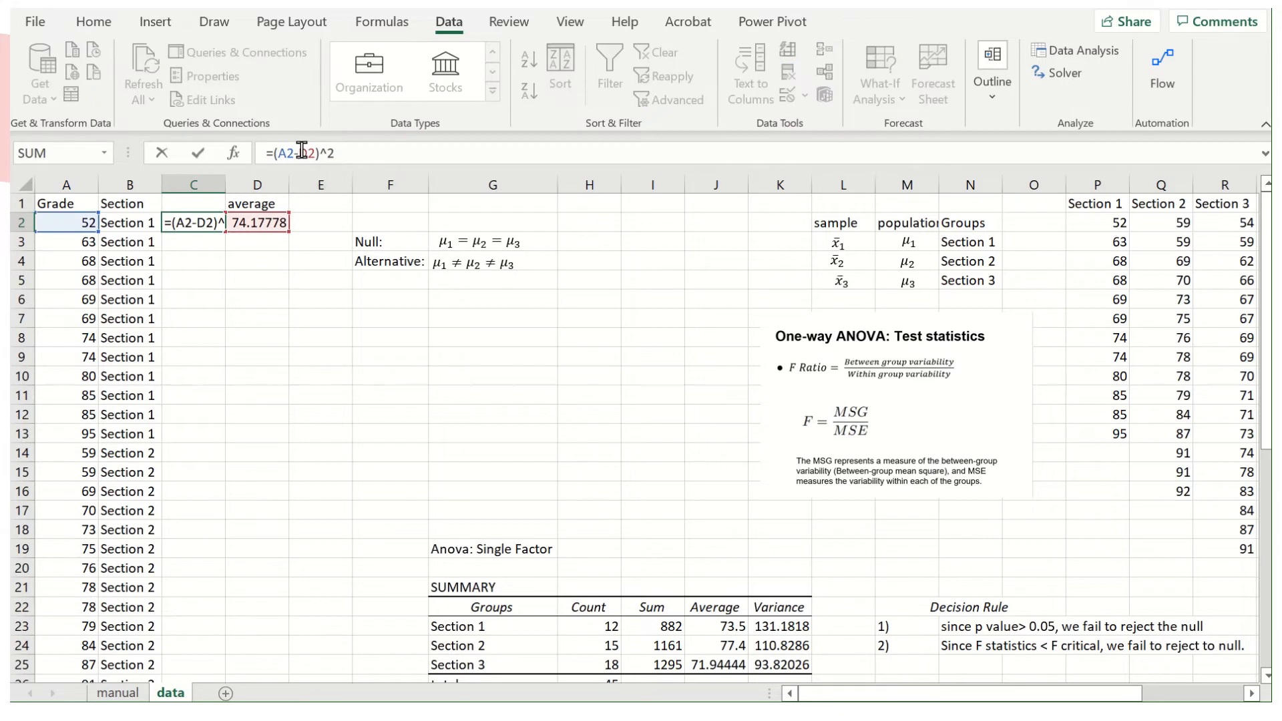
{"action": "type", "text": "$D$"}
{"action": "key", "text": "Return"}
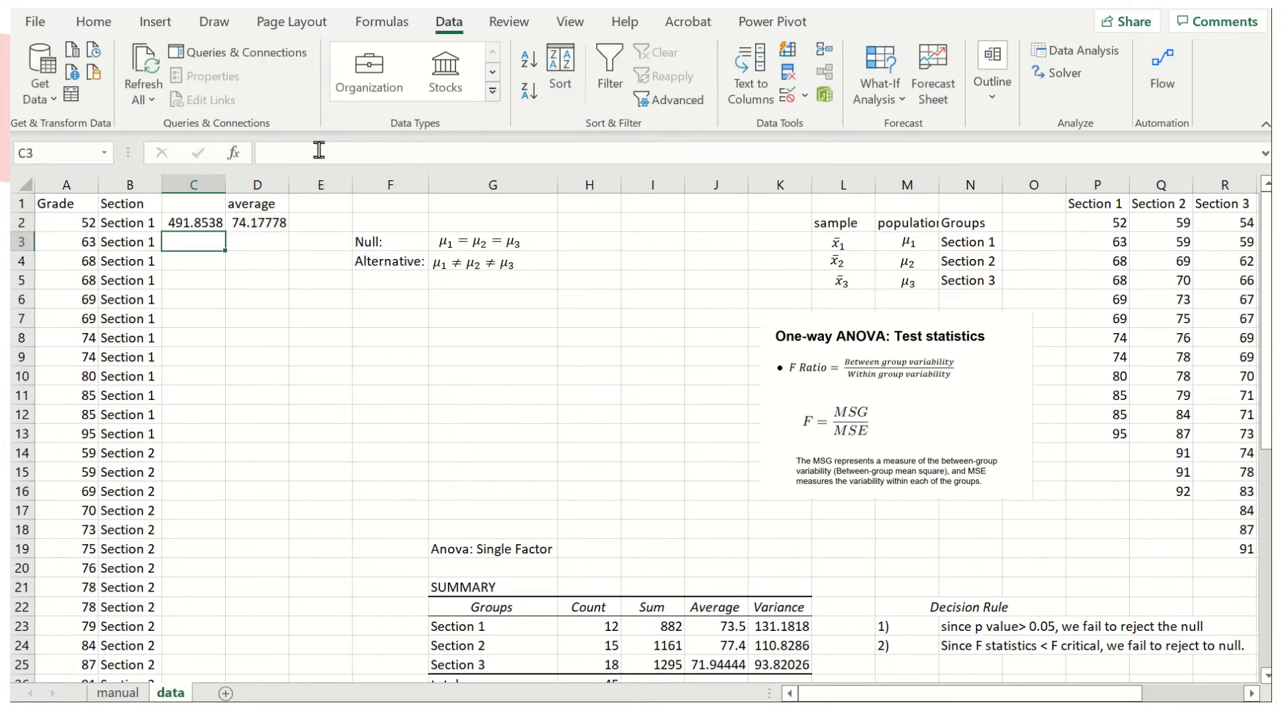
{"action": "left_click", "coordinate": [197, 222]}
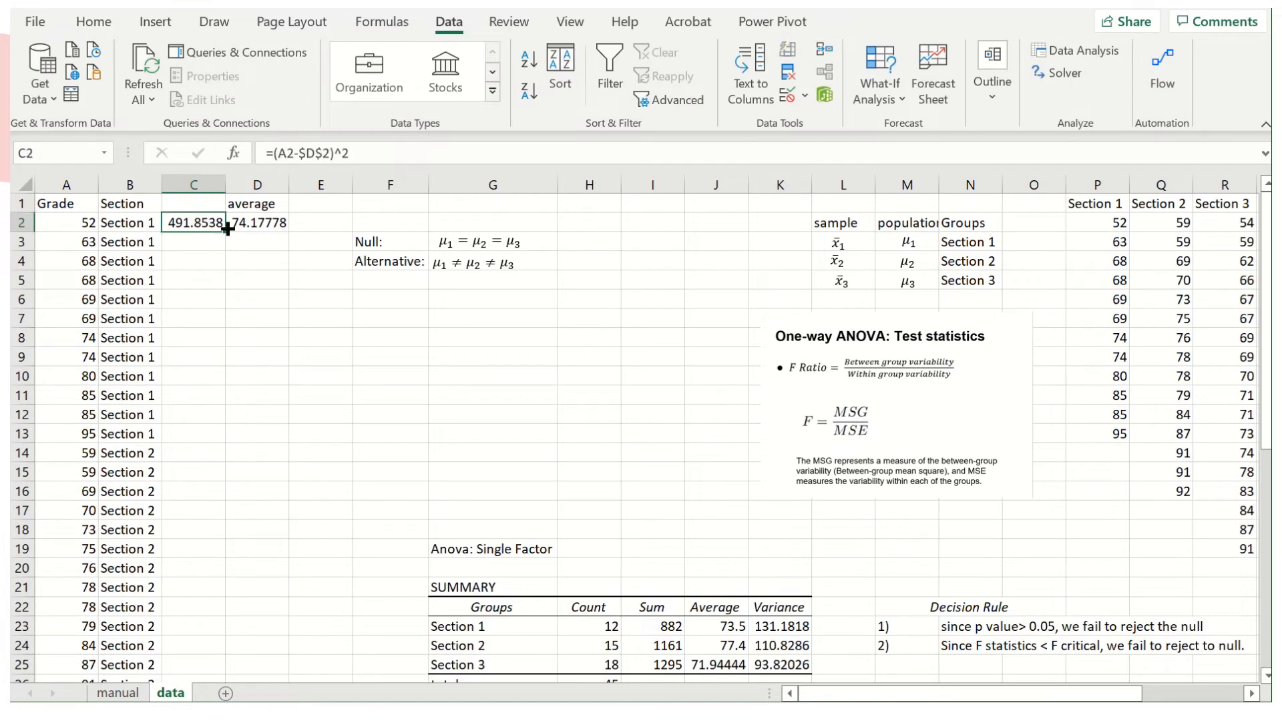
Fill the squared-deviation formula from C2 down to C46 and check the copied formula in C13.
{"action": "double_click", "coordinate": [224, 231]}
{"action": "scroll", "coordinate": [214, 524], "scroll_direction": "down", "scroll_amount": 10}
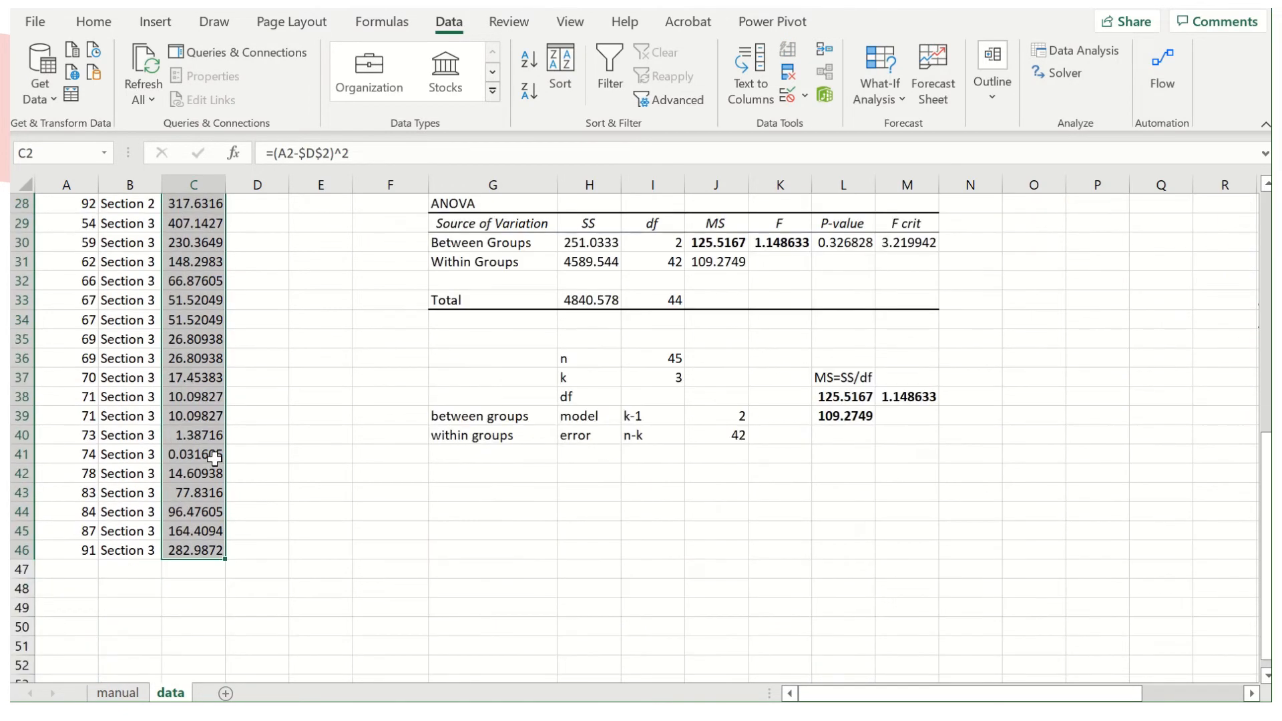
{"action": "scroll", "coordinate": [214, 458], "scroll_direction": "up", "scroll_amount": 8}
{"action": "scroll", "coordinate": [213, 458], "scroll_direction": "down", "scroll_amount": 5}
{"action": "scroll", "coordinate": [212, 434], "scroll_direction": "up", "scroll_amount": 7}
{"action": "left_click", "coordinate": [194, 437]}
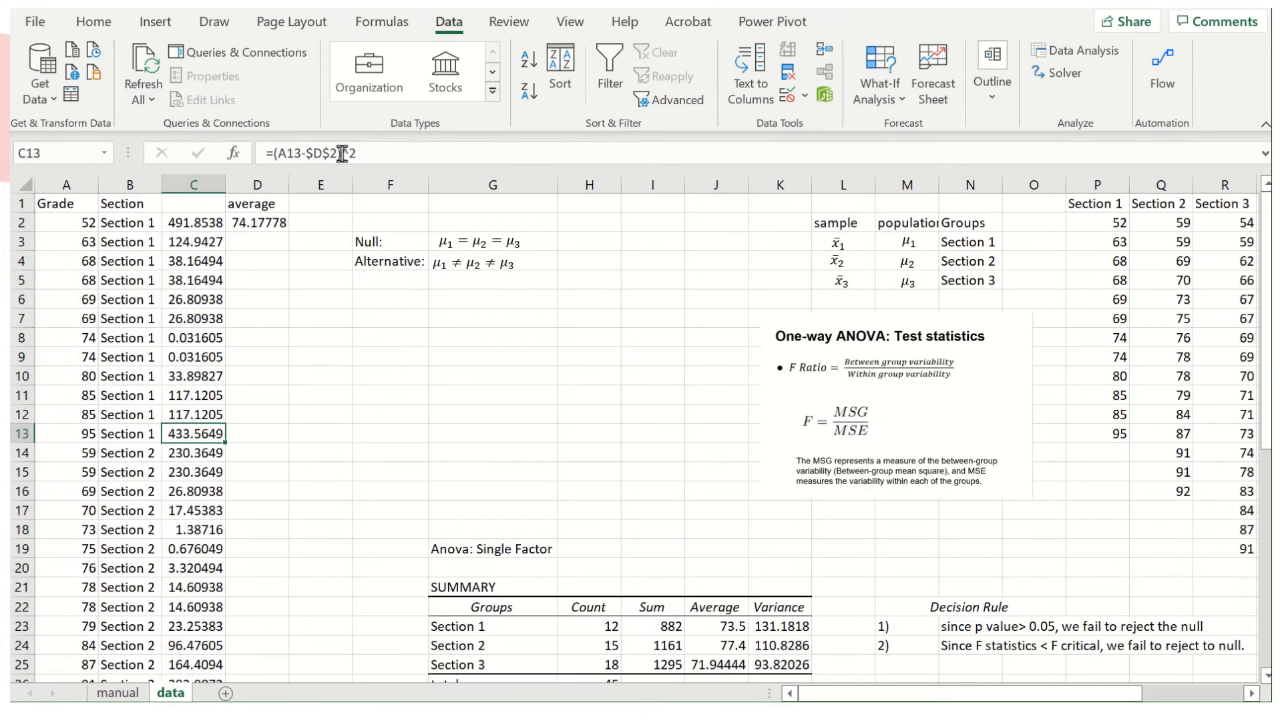
Calculate the total sum of squares in C48 by summing the squared deviations C2:C46.
{"action": "scroll", "coordinate": [180, 468], "scroll_direction": "down", "scroll_amount": 7}
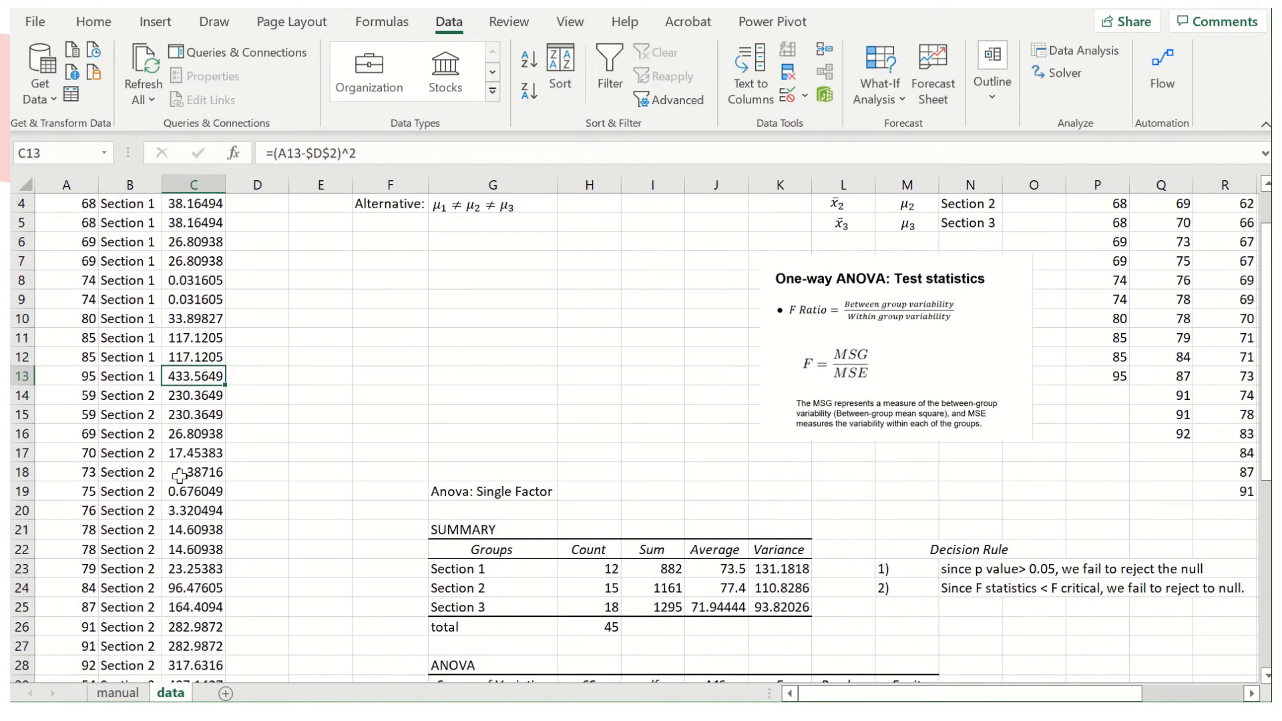
{"action": "scroll", "coordinate": [181, 476], "scroll_direction": "down", "scroll_amount": 5}
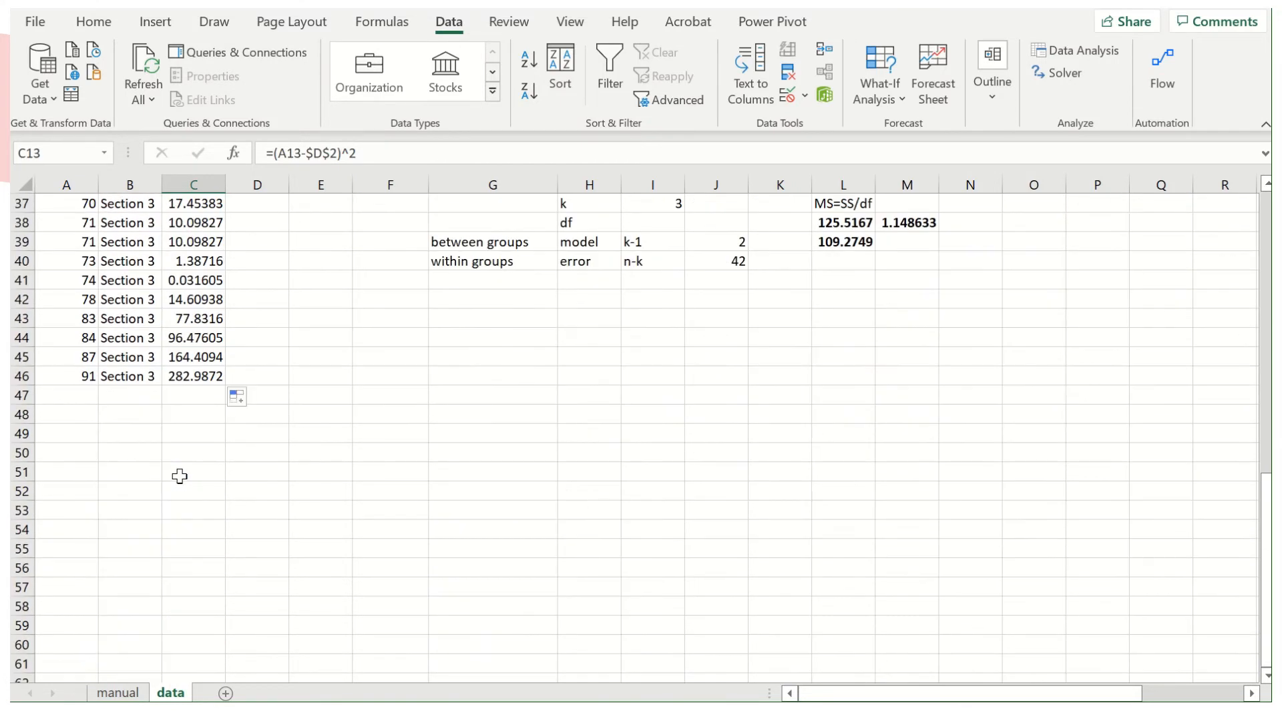
{"action": "left_click", "coordinate": [190, 414]}
{"action": "scroll", "coordinate": [296, 483], "scroll_direction": "up", "scroll_amount": 3}
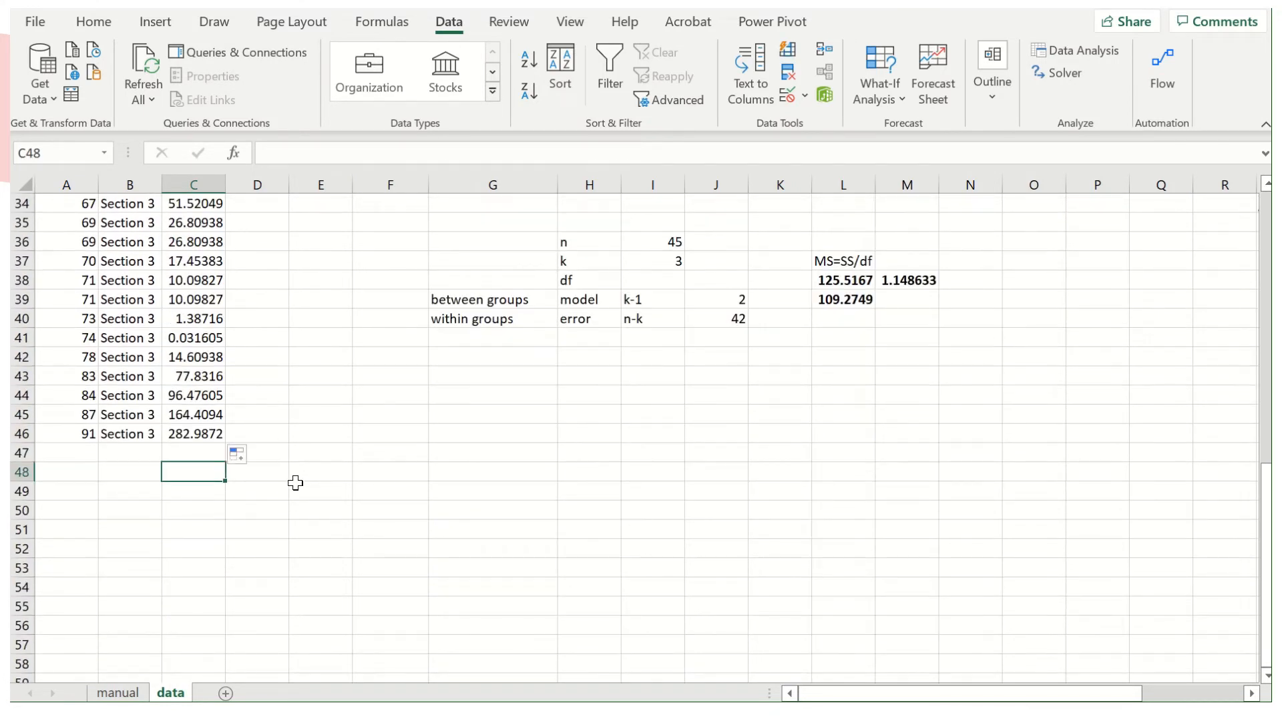
{"action": "type", "text": "=sunm("}
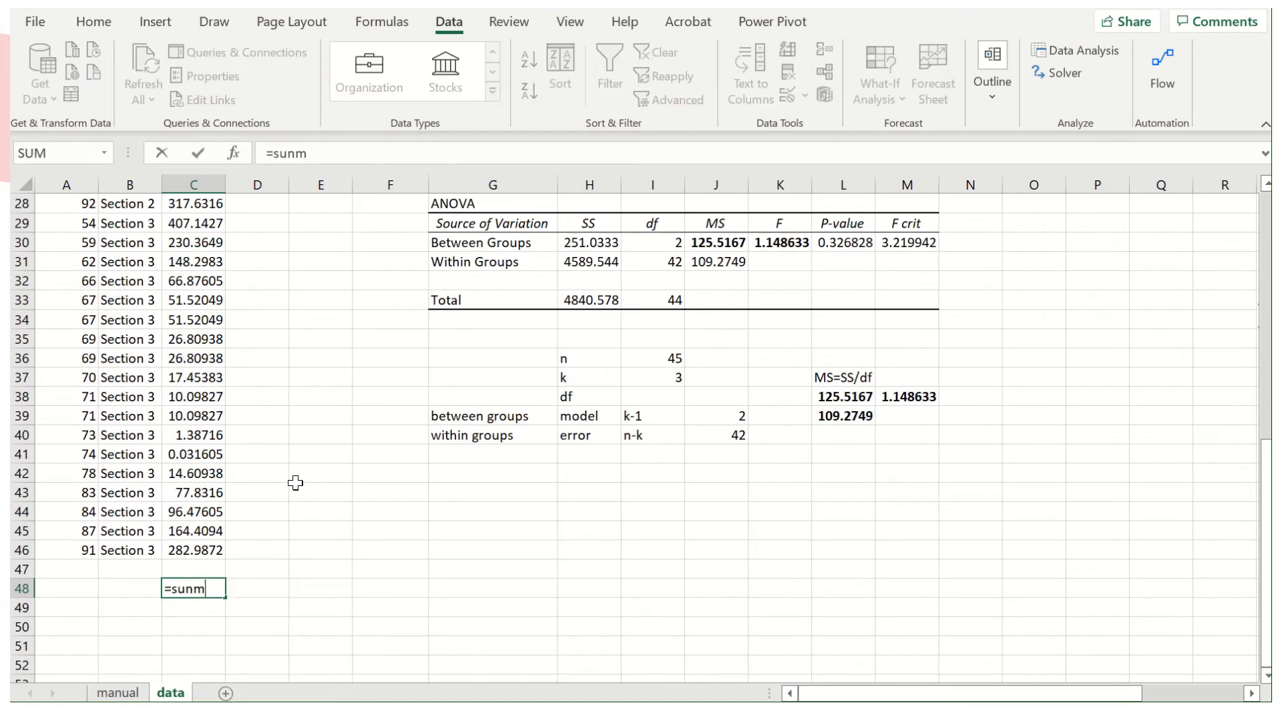
{"action": "key", "text": "BackSpace"}
{"action": "key", "text": "BackSpace"}
{"action": "key", "text": "BackSpace"}
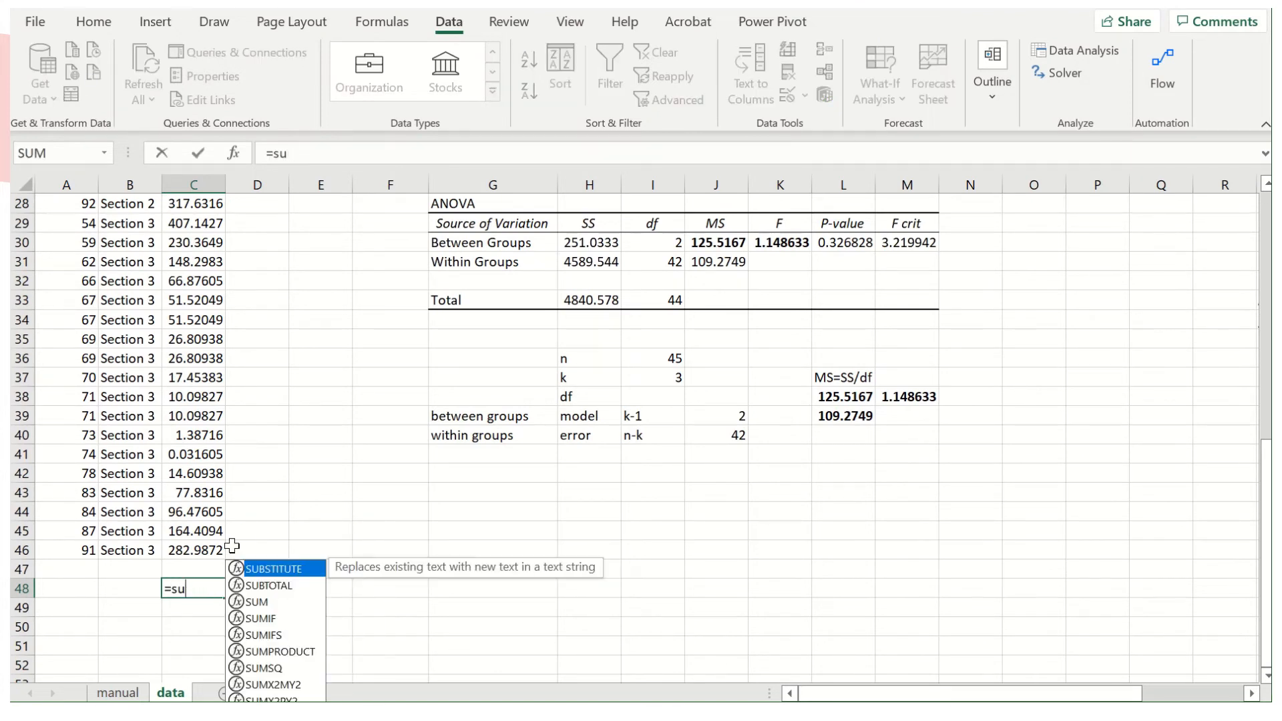
{"action": "type", "text": "m("}
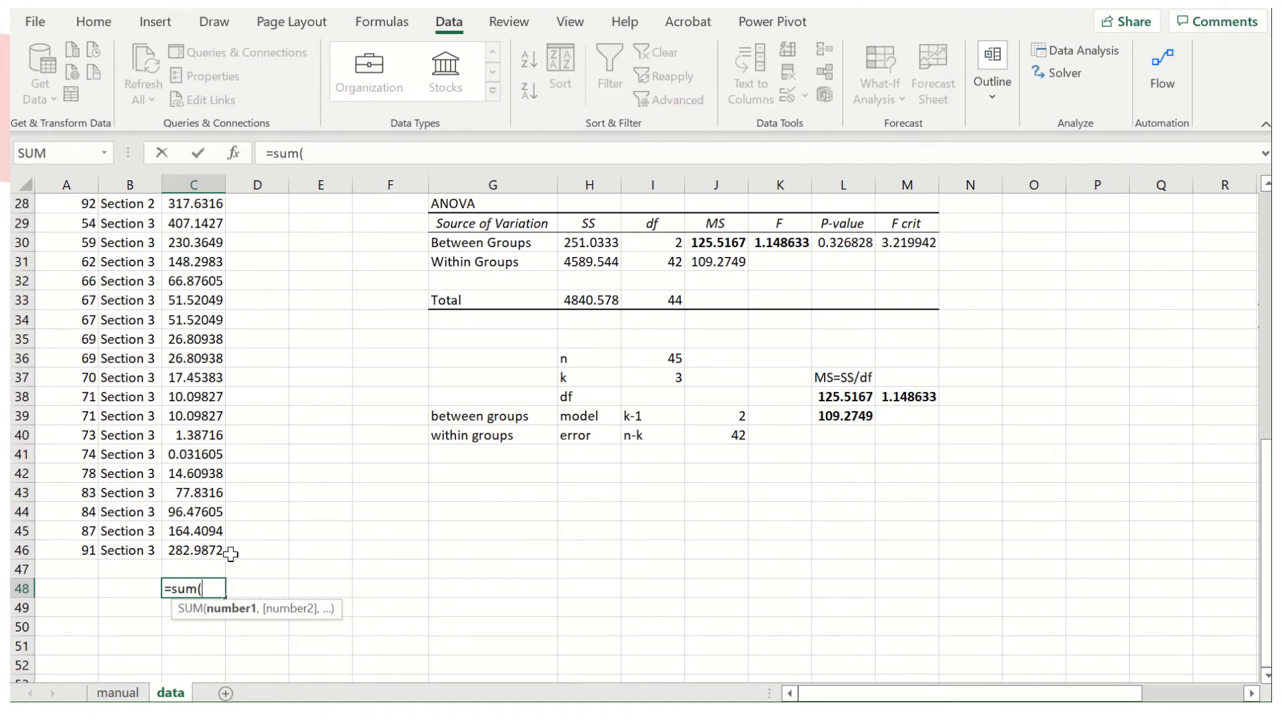
{"action": "left_click_drag", "start_coordinate": [200, 550], "coordinate": [203, 546]}
{"action": "scroll", "coordinate": [204, 547], "scroll_direction": "up", "scroll_amount": 2}
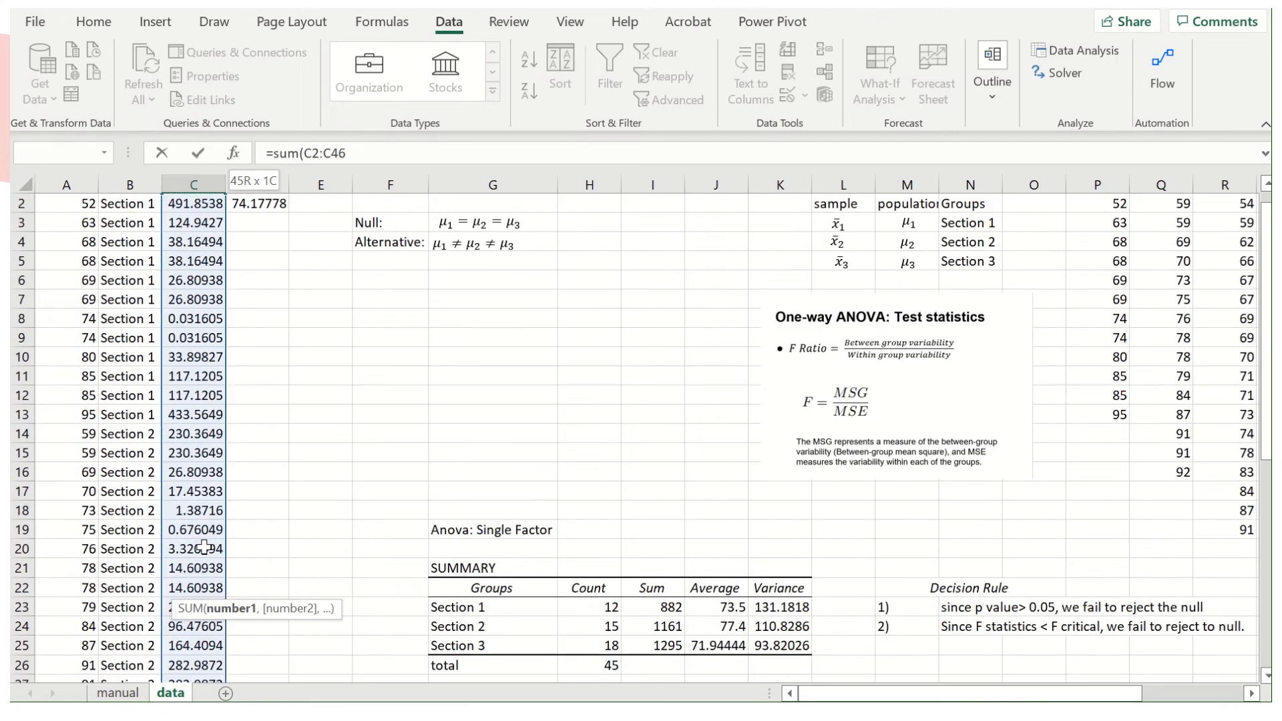
{"action": "key", "text": "Return"}
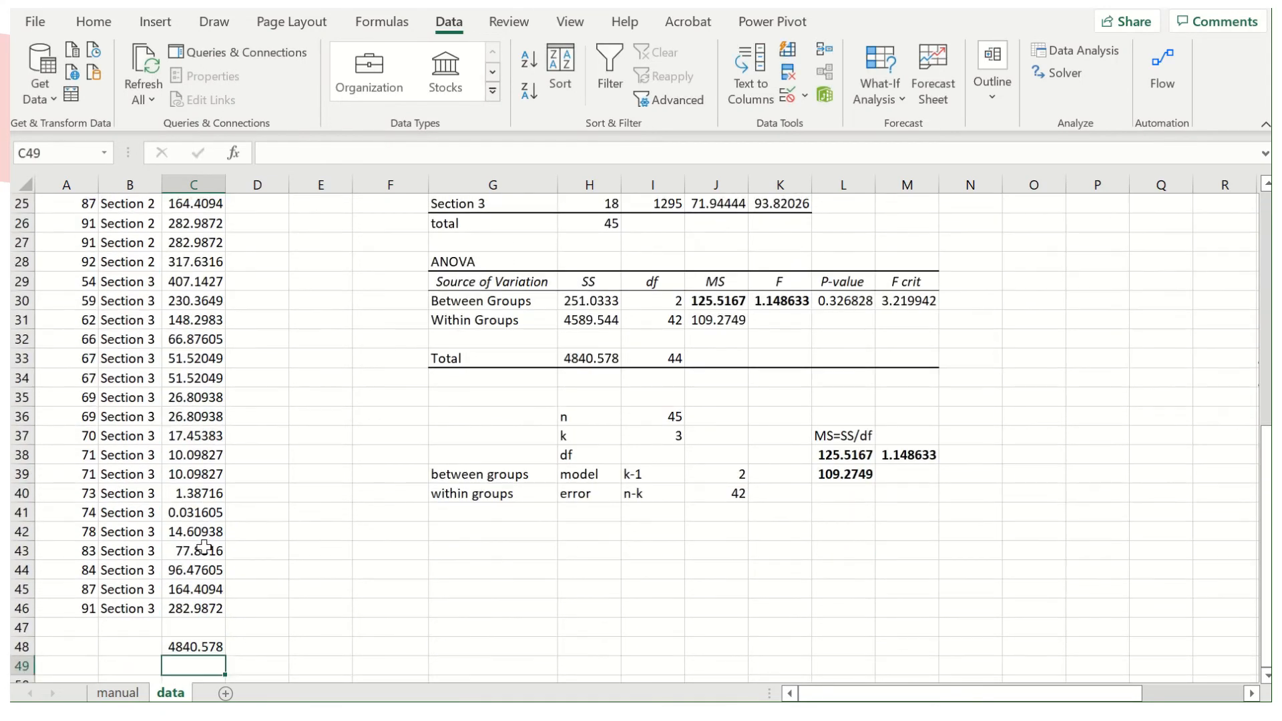
Bold the Total SS in H33 of the ANOVA table and the manually calculated sum in C48.
{"action": "left_click", "coordinate": [194, 645]}
{"action": "left_click", "coordinate": [600, 357]}
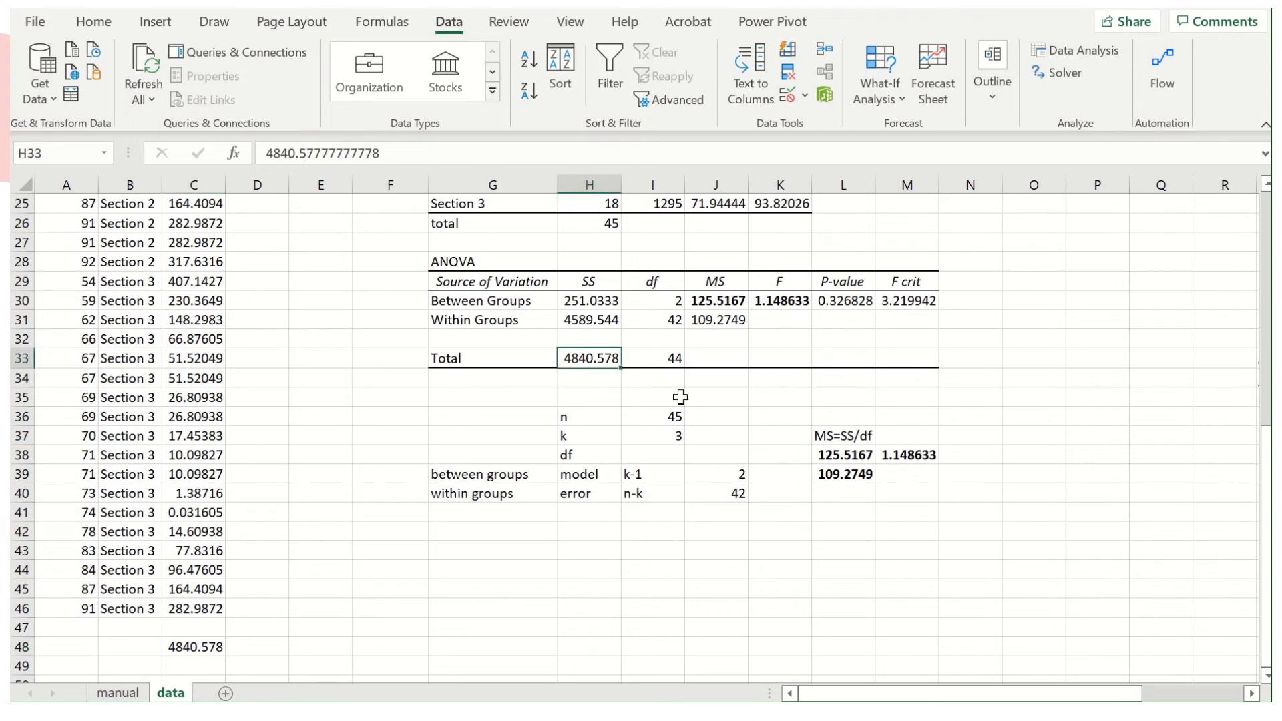
{"action": "key", "text": "ctrl+b"}
{"action": "left_click", "coordinate": [204, 649]}
{"action": "key", "text": "ctrl+b"}
{"action": "left_click", "coordinate": [327, 606]}
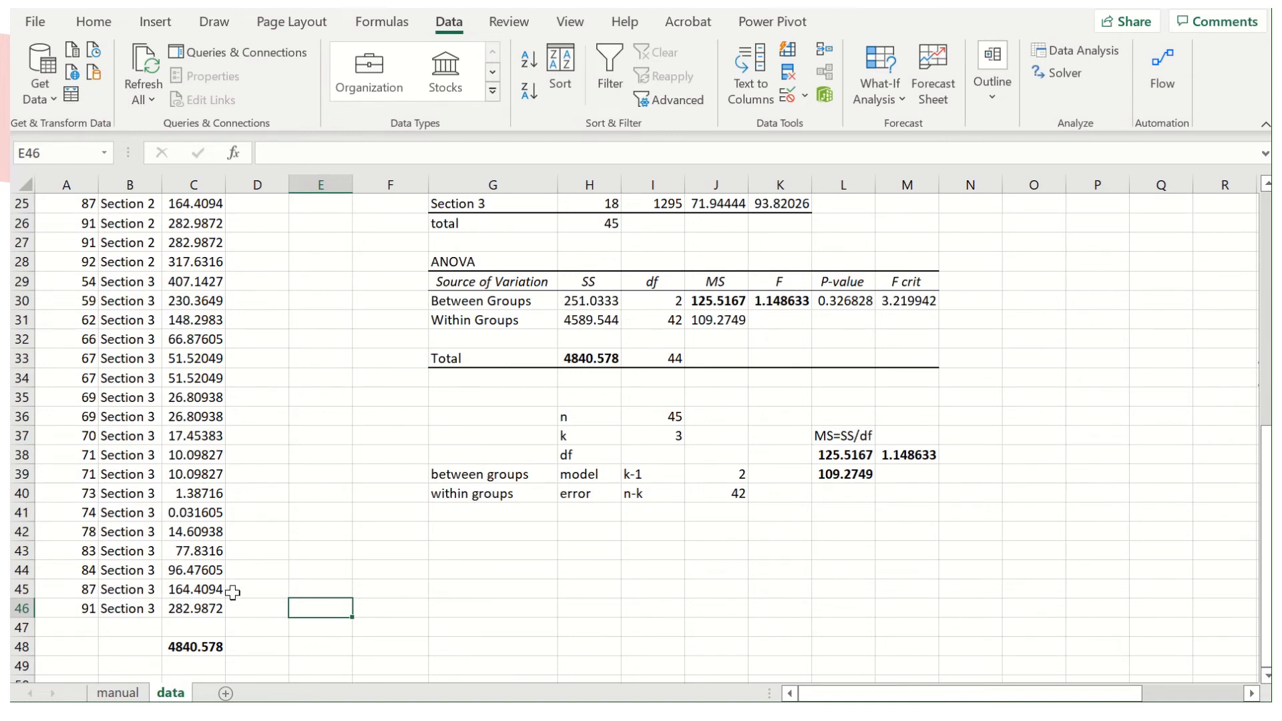
Examine the Total Variation columns on the manual sheet, including the grand mean formula in O13 and the overall sum in J26.
{"action": "left_click", "coordinate": [110, 693]}
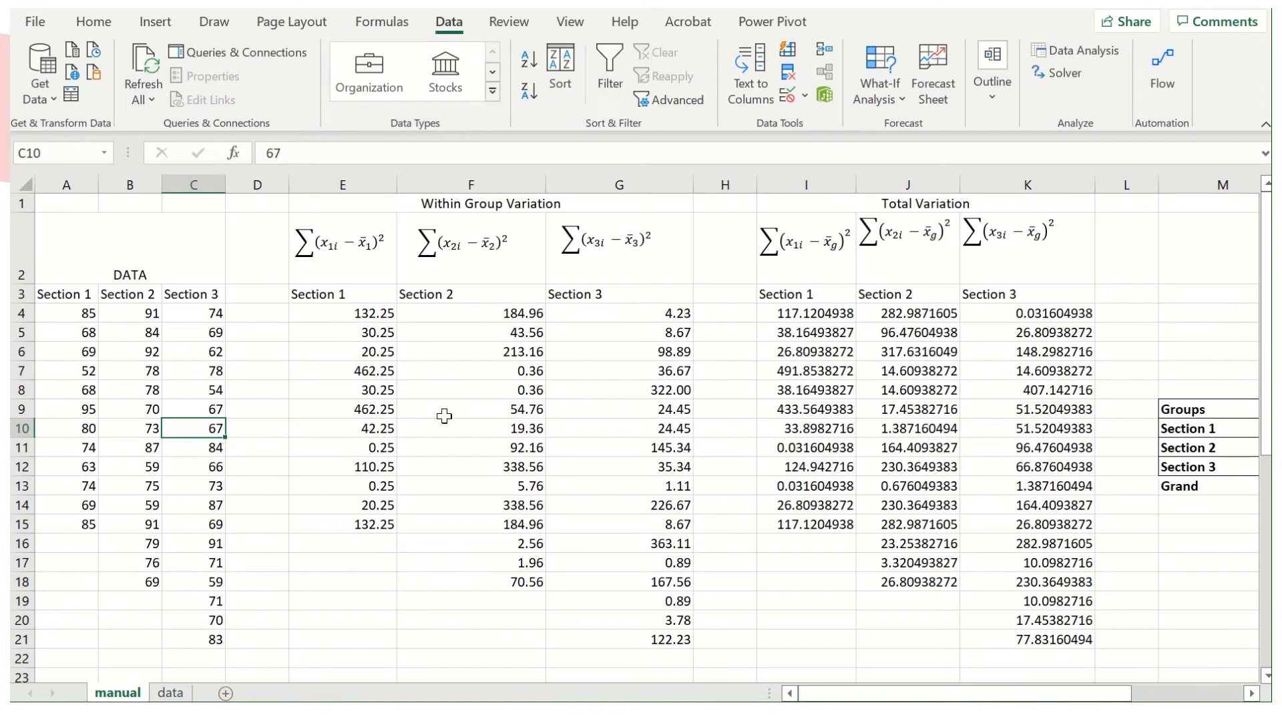
{"action": "scroll", "coordinate": [885, 354], "scroll_direction": "right", "scroll_amount": 3}
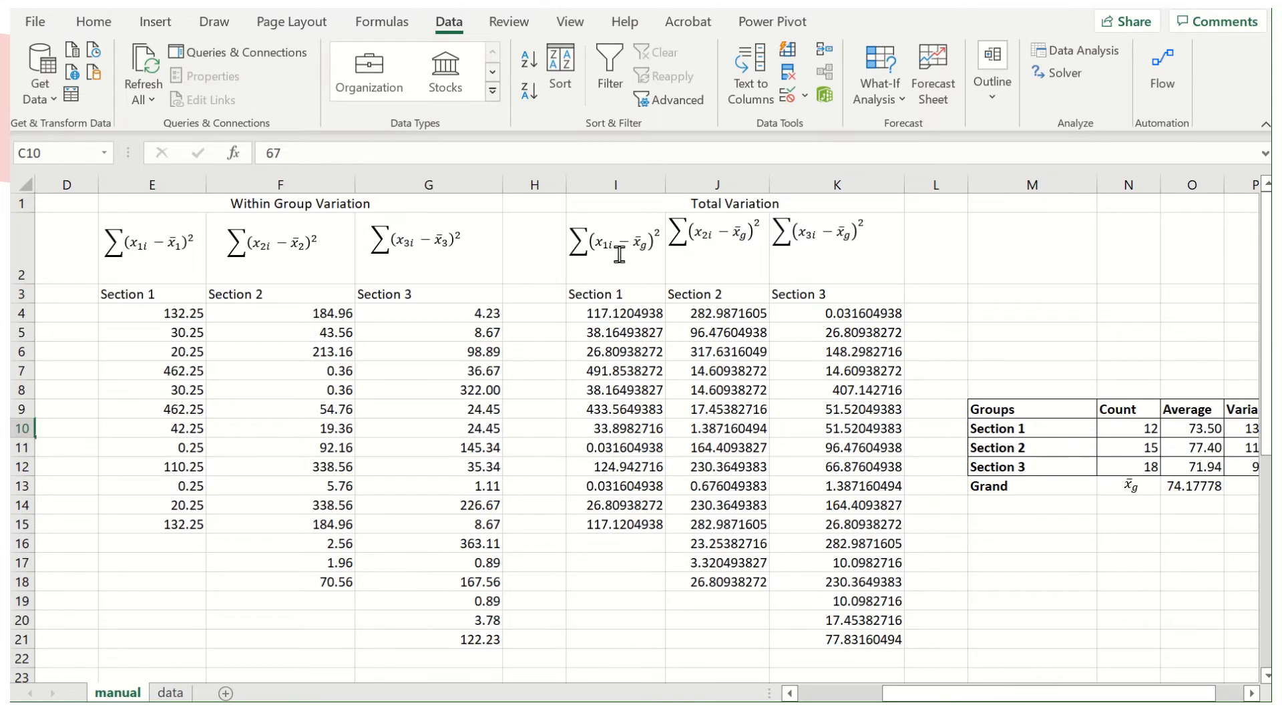
{"action": "left_click", "coordinate": [1181, 486]}
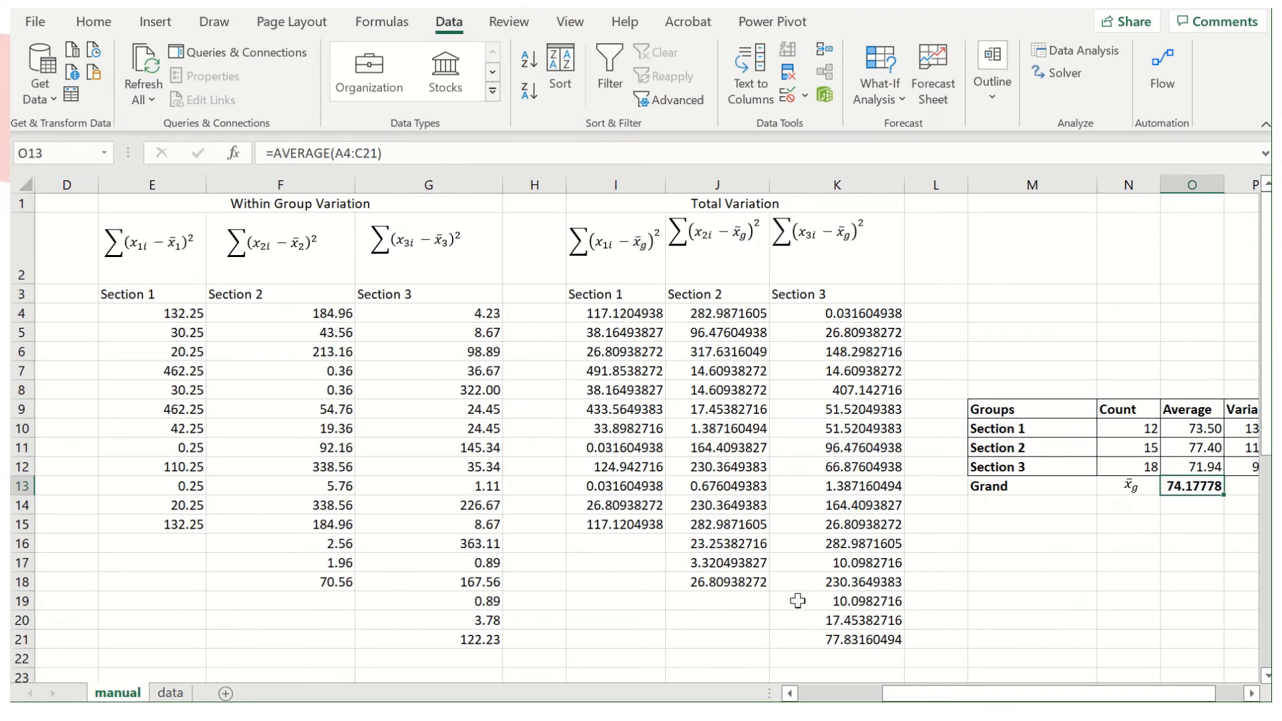
{"action": "scroll", "coordinate": [798, 600], "scroll_direction": "down", "scroll_amount": 1}
{"action": "left_click", "coordinate": [717, 626]}
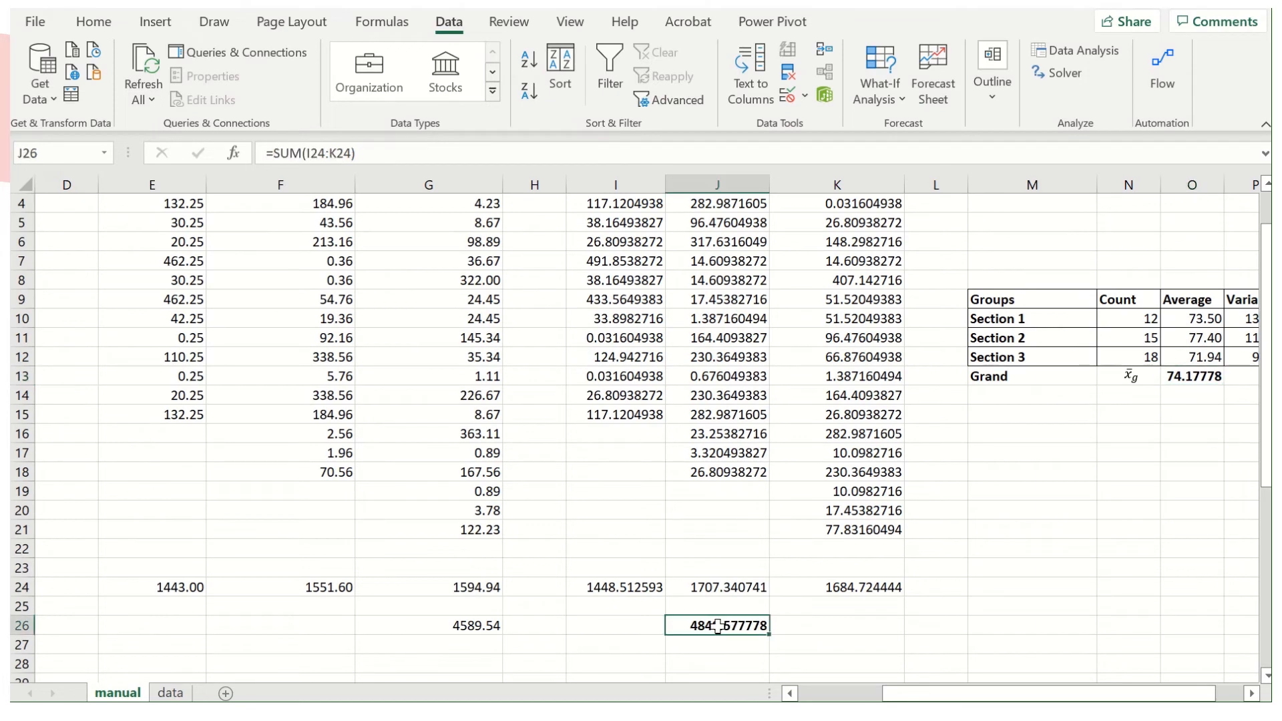
{"action": "scroll", "coordinate": [709, 379], "scroll_direction": "up", "scroll_amount": 1}
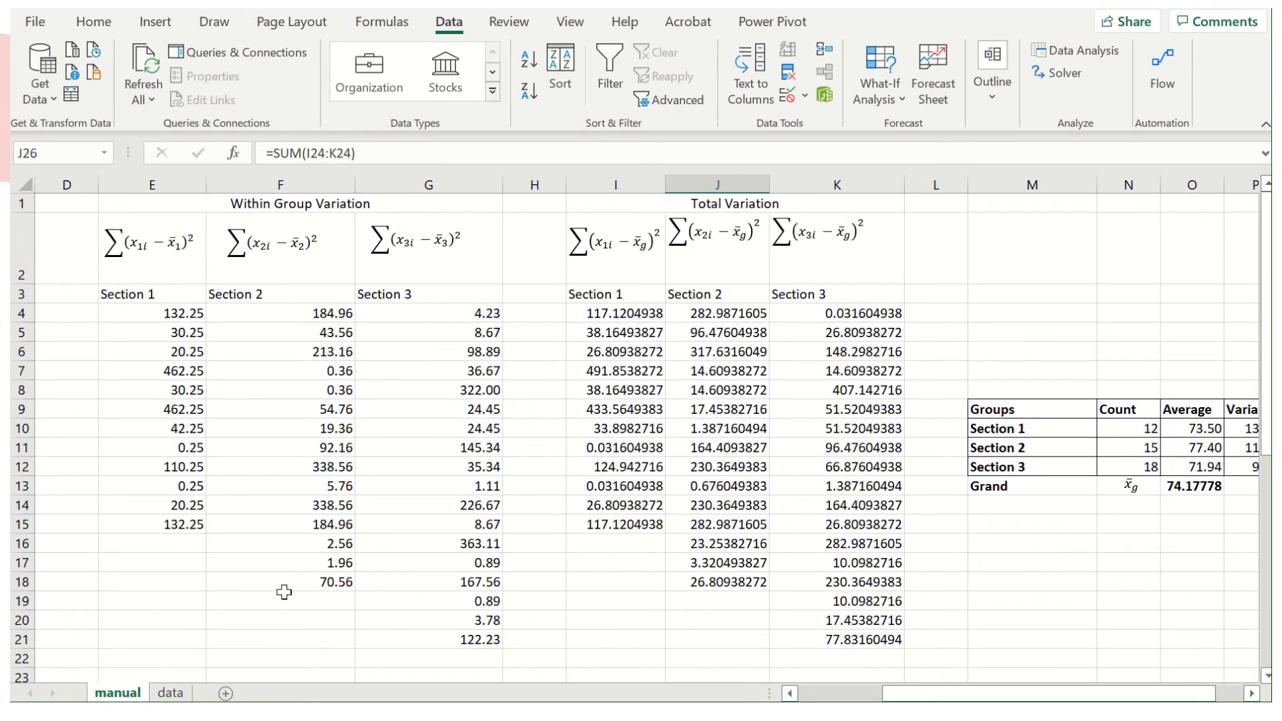
Bold the Within Groups SS in H31 of the ANOVA table on the data sheet.
{"action": "left_click", "coordinate": [171, 693]}
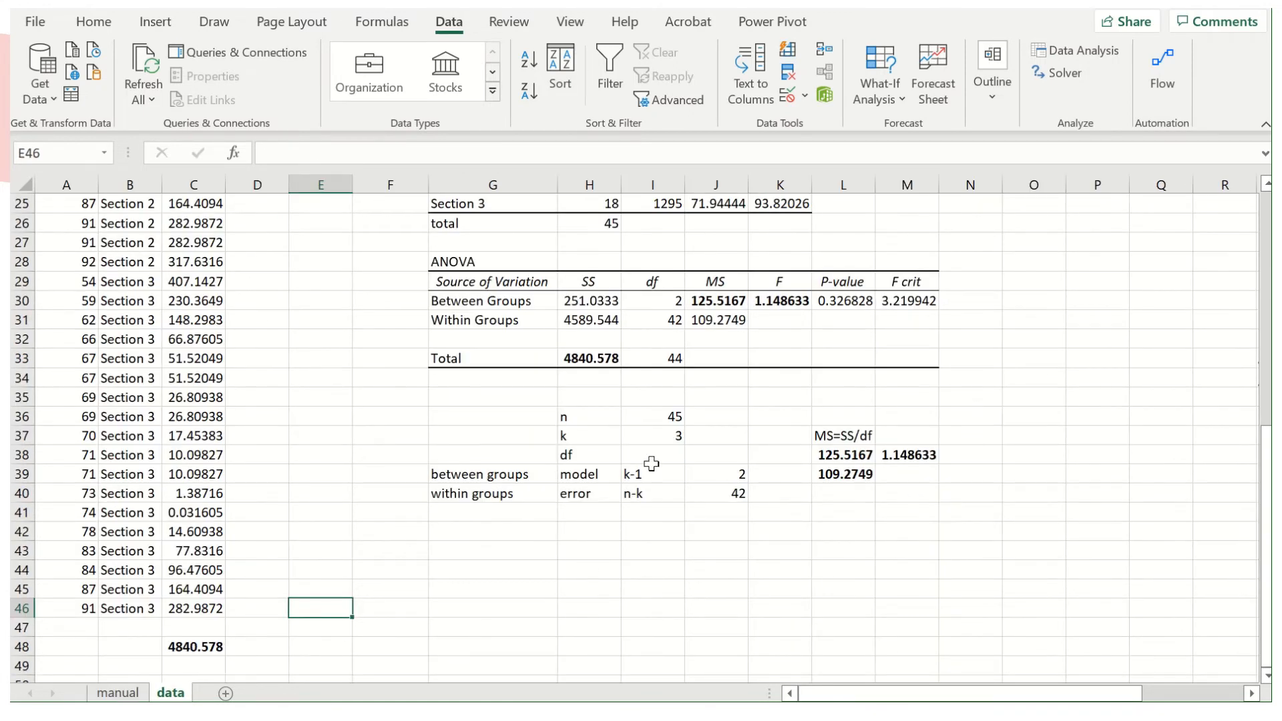
{"action": "left_click", "coordinate": [591, 320]}
{"action": "key", "text": "ctrl+b"}
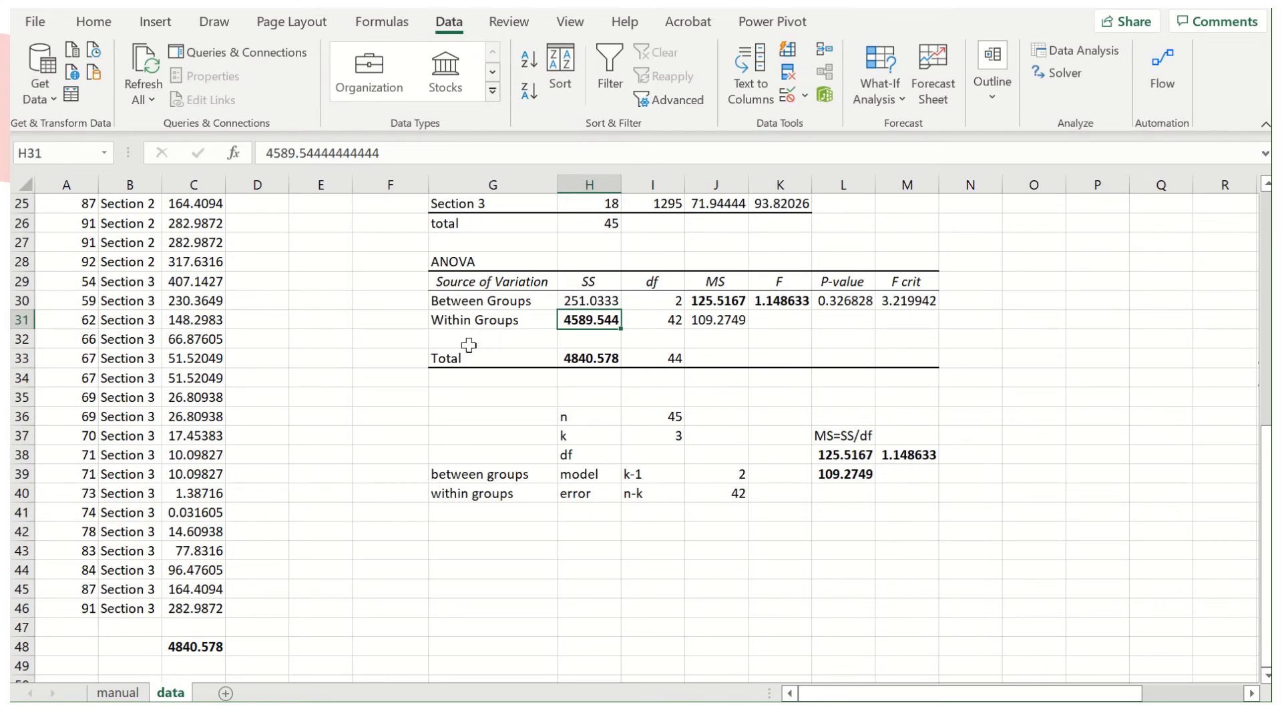
Examine the Within Group Variation formulas in E4, F4 and G4 on the manual sheet, with the grades and section averages they reference.
{"action": "left_click", "coordinate": [117, 693]}
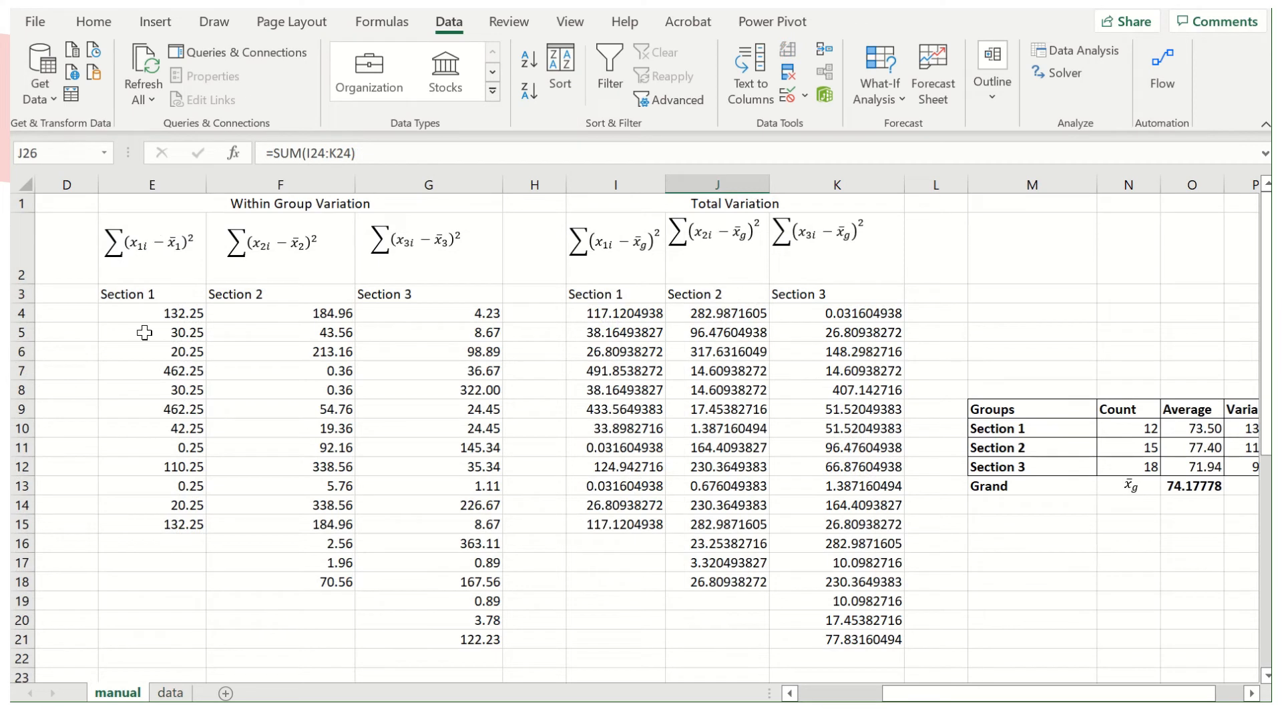
{"action": "left_click", "coordinate": [184, 313]}
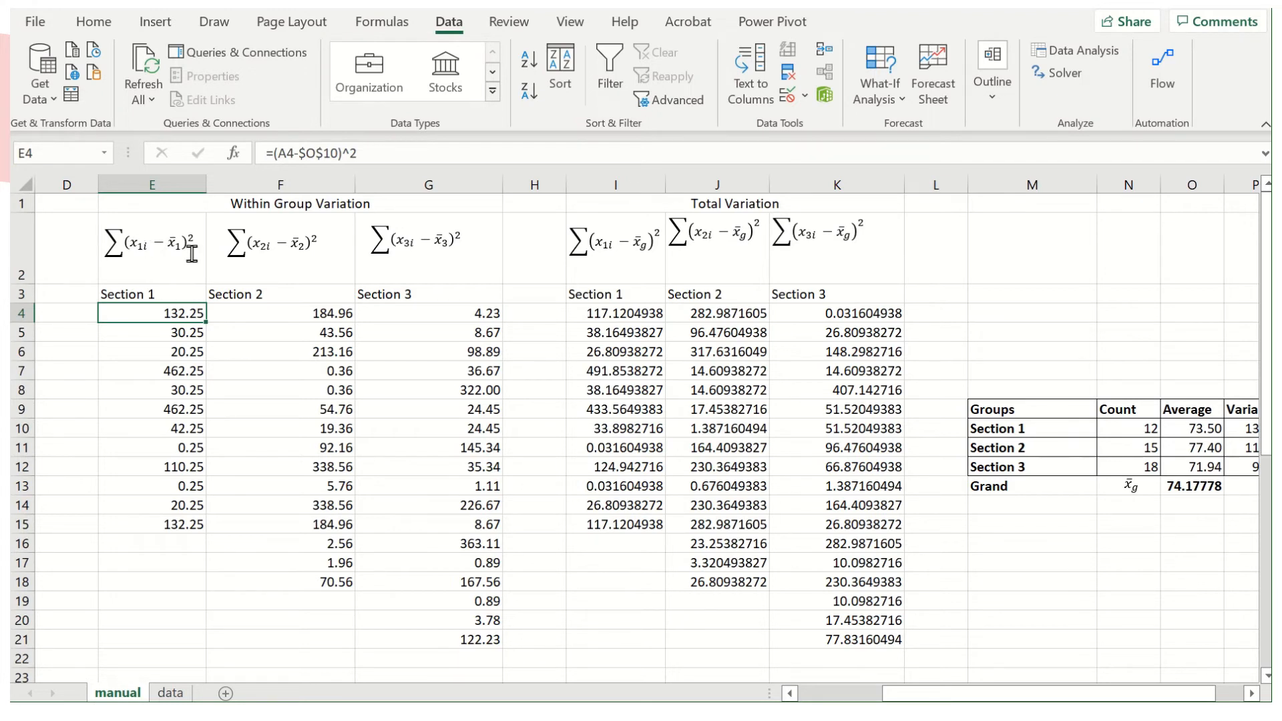
{"action": "left_click", "coordinate": [1202, 431]}
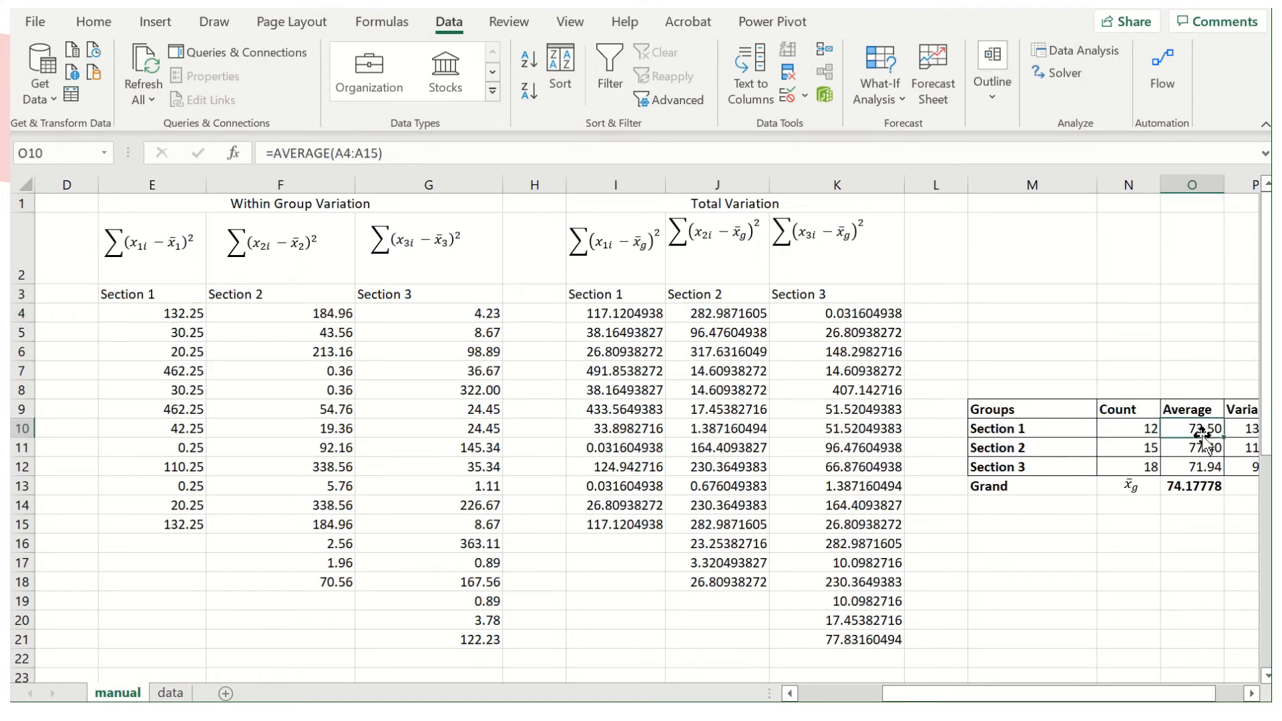
{"action": "left_click", "coordinate": [184, 310]}
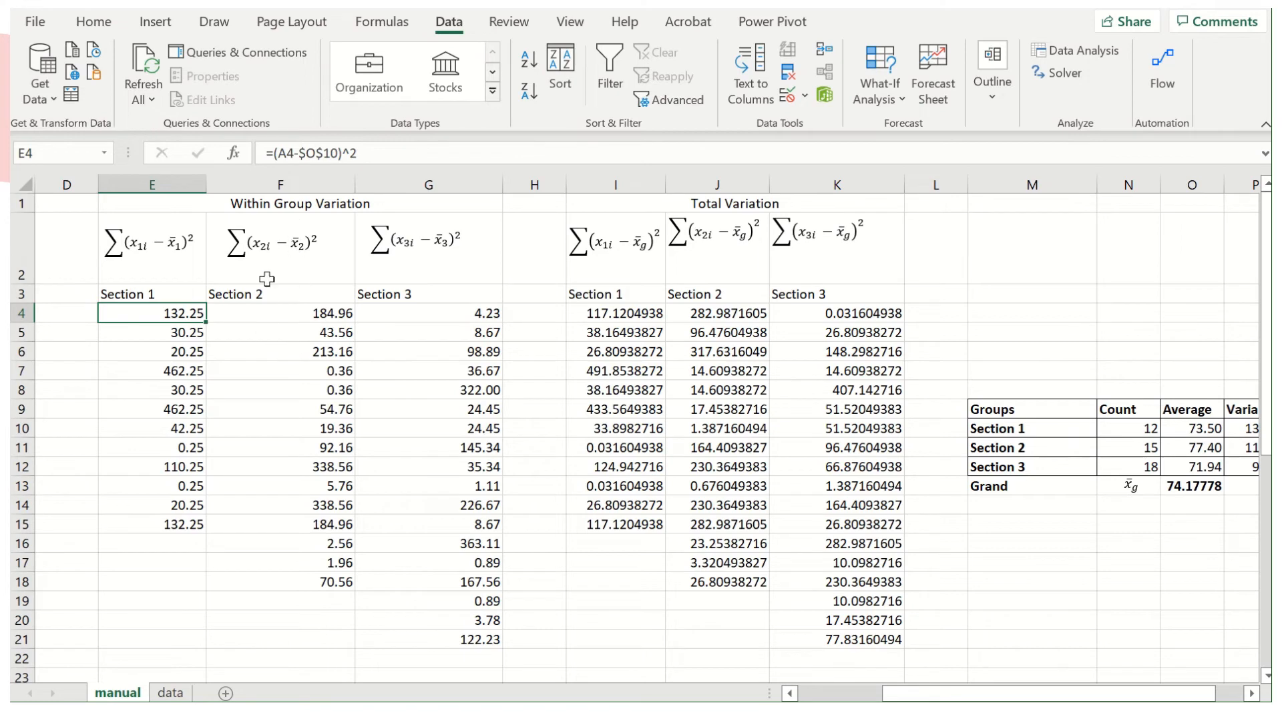
{"action": "left_click", "coordinate": [325, 310]}
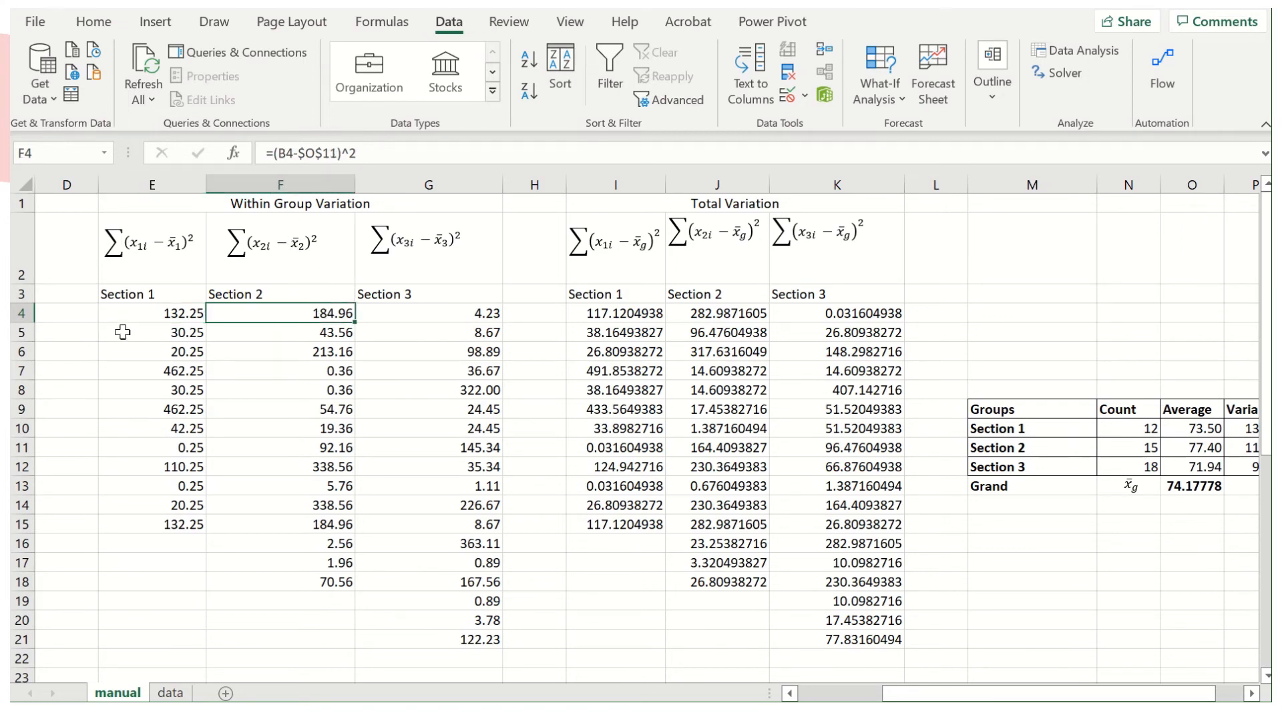
{"action": "scroll", "coordinate": [140, 333], "scroll_direction": "left", "scroll_amount": 3}
{"action": "left_click", "coordinate": [150, 319]}
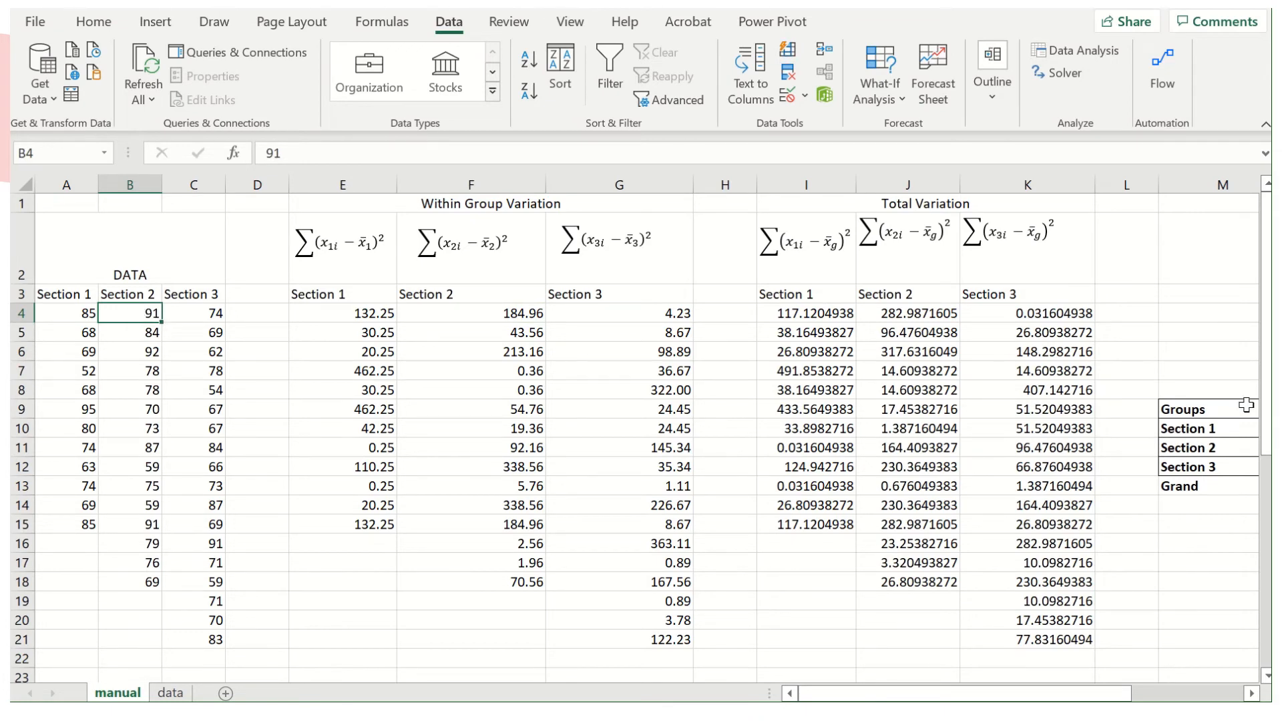
{"action": "scroll", "coordinate": [1245, 408], "scroll_direction": "right", "scroll_amount": 3}
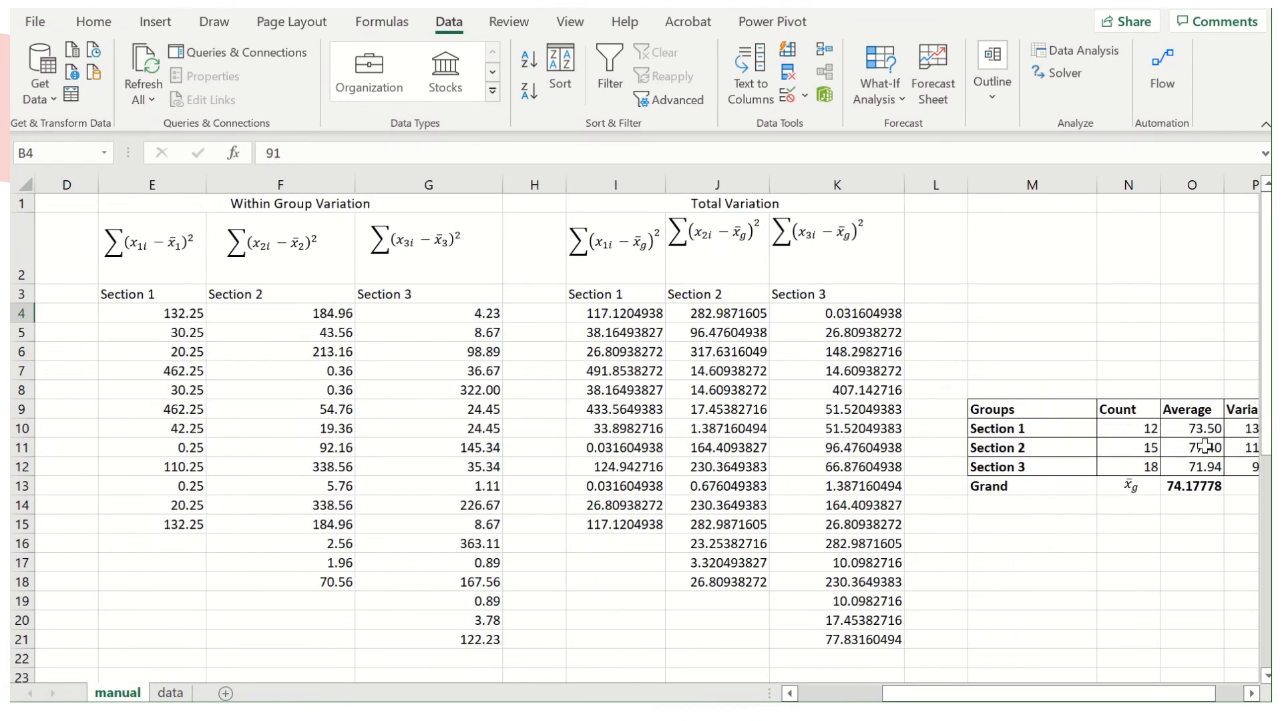
{"action": "scroll", "coordinate": [343, 357], "scroll_direction": "left", "scroll_amount": 3}
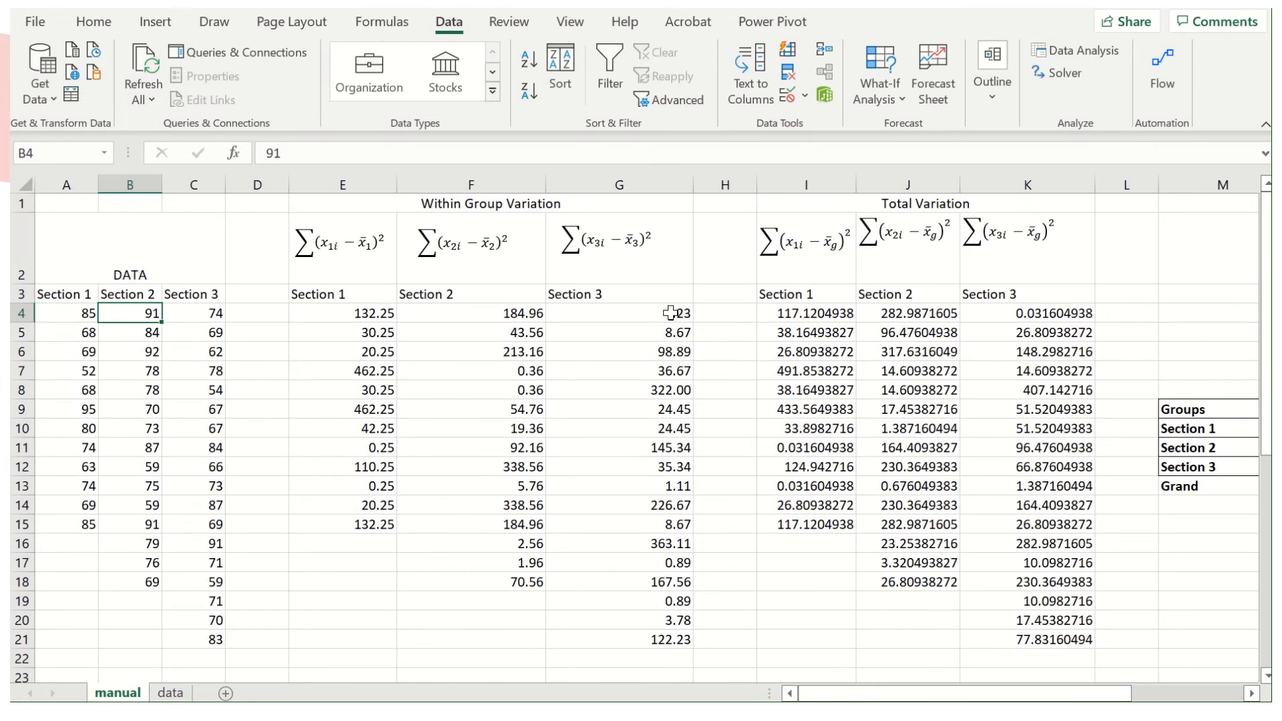
{"action": "left_click", "coordinate": [670, 314]}
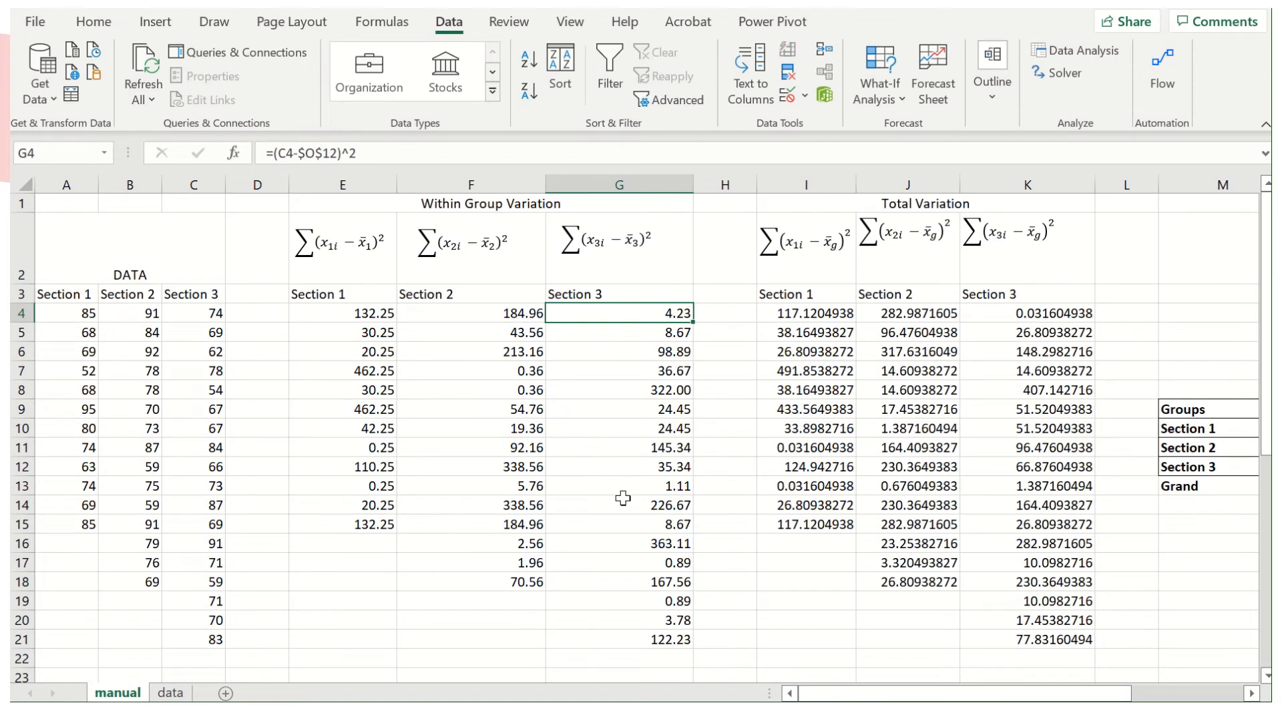
Bold the within-group sum of squares in G26 and compare it with the Within Groups SS in G42.
{"action": "scroll", "coordinate": [623, 499], "scroll_direction": "down", "scroll_amount": 3}
{"action": "left_click", "coordinate": [675, 510]}
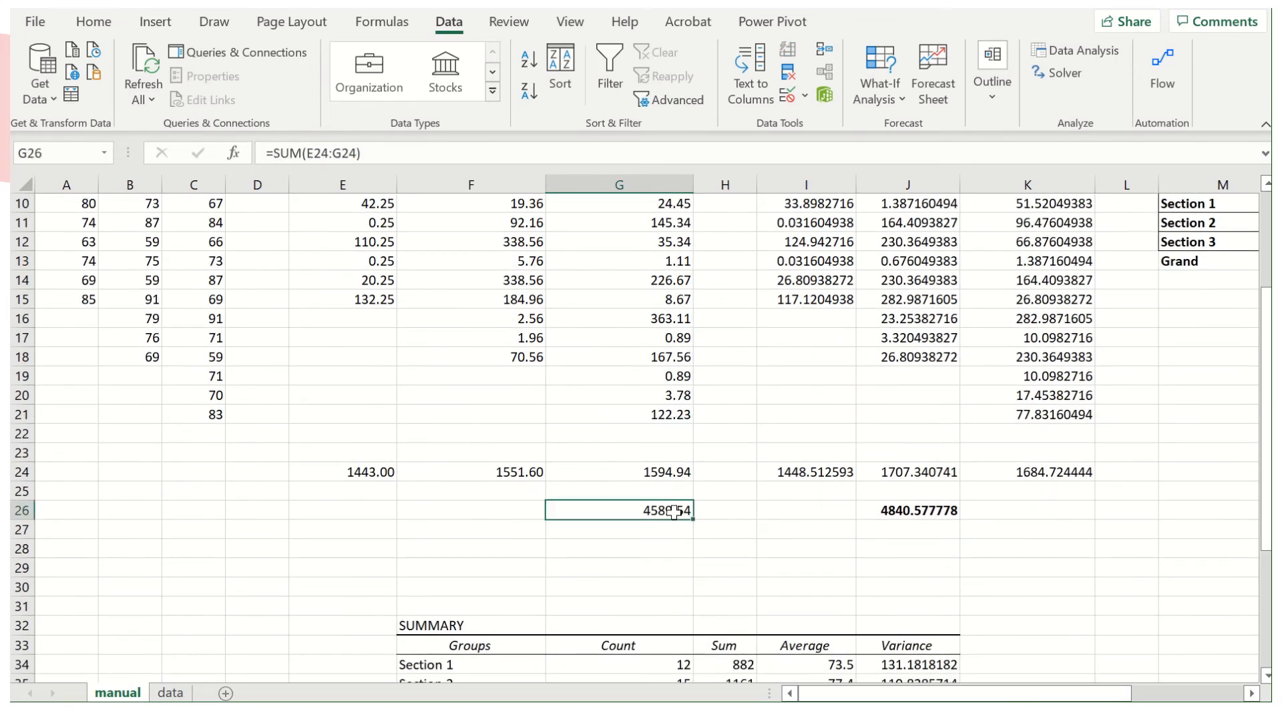
{"action": "key", "text": "ctrl+b"}
{"action": "scroll", "coordinate": [622, 541], "scroll_direction": "down", "scroll_amount": 5}
{"action": "left_click", "coordinate": [656, 532]}
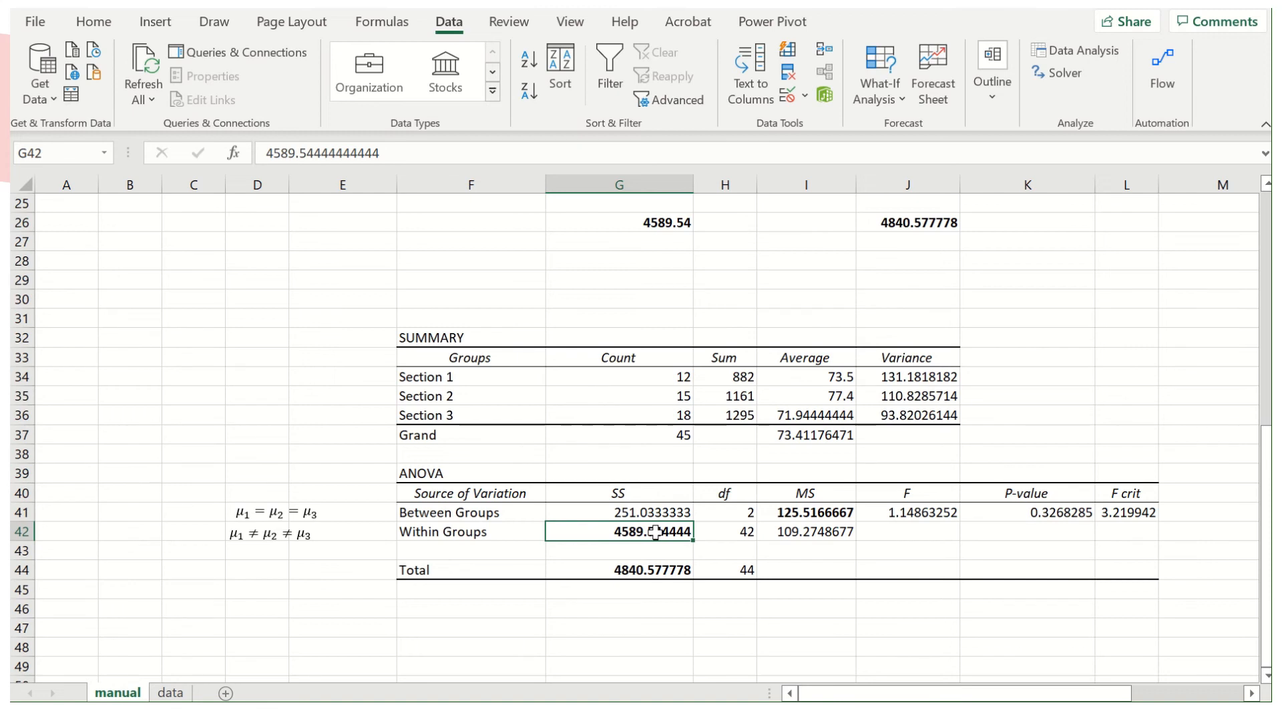
Enter the identity "TSS= MSS +RSS" in F46 below the ANOVA table.
{"action": "left_click", "coordinate": [472, 610]}
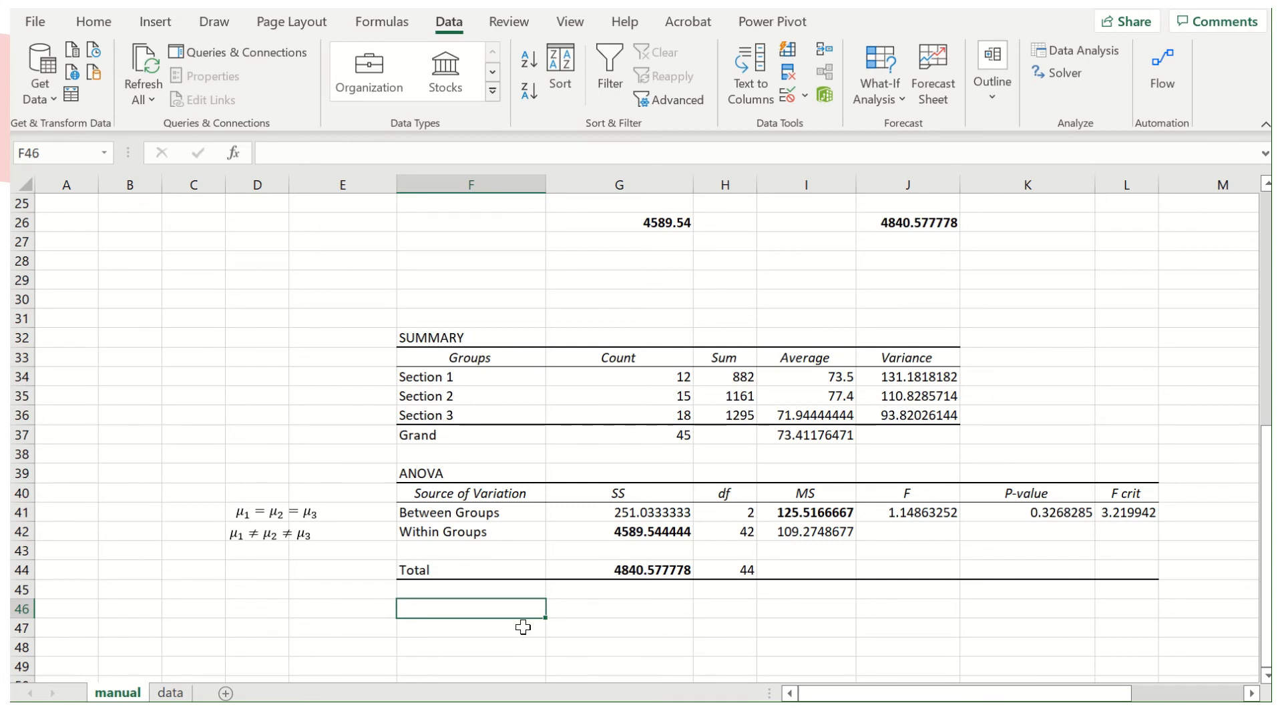
{"action": "type", "text": "TSSS"}
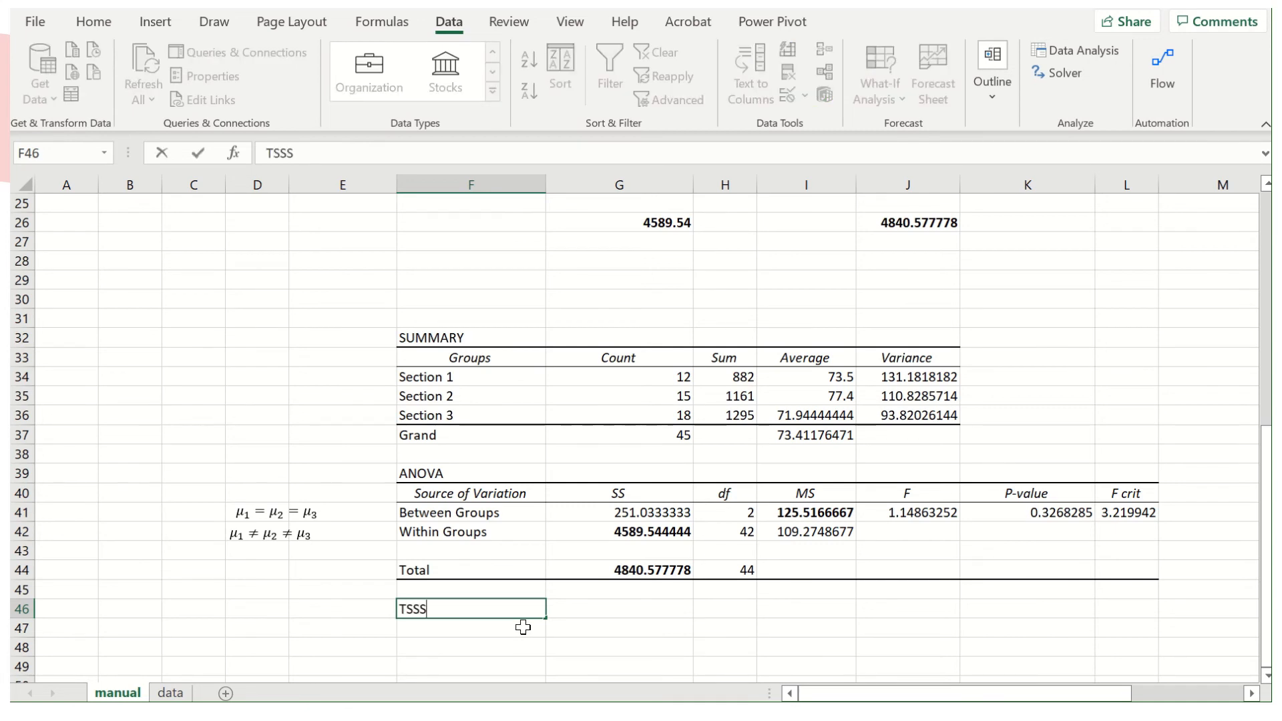
{"action": "key", "text": "BackSpace"}
{"action": "type", "text": "= ESSS"}
{"action": "type", "text": "+"}
{"action": "key", "text": "BackSpace"}
{"action": "key", "text": "BackSpace"}
{"action": "key", "text": "BackSpace"}
{"action": "type", "text": "Mss +RSS"}
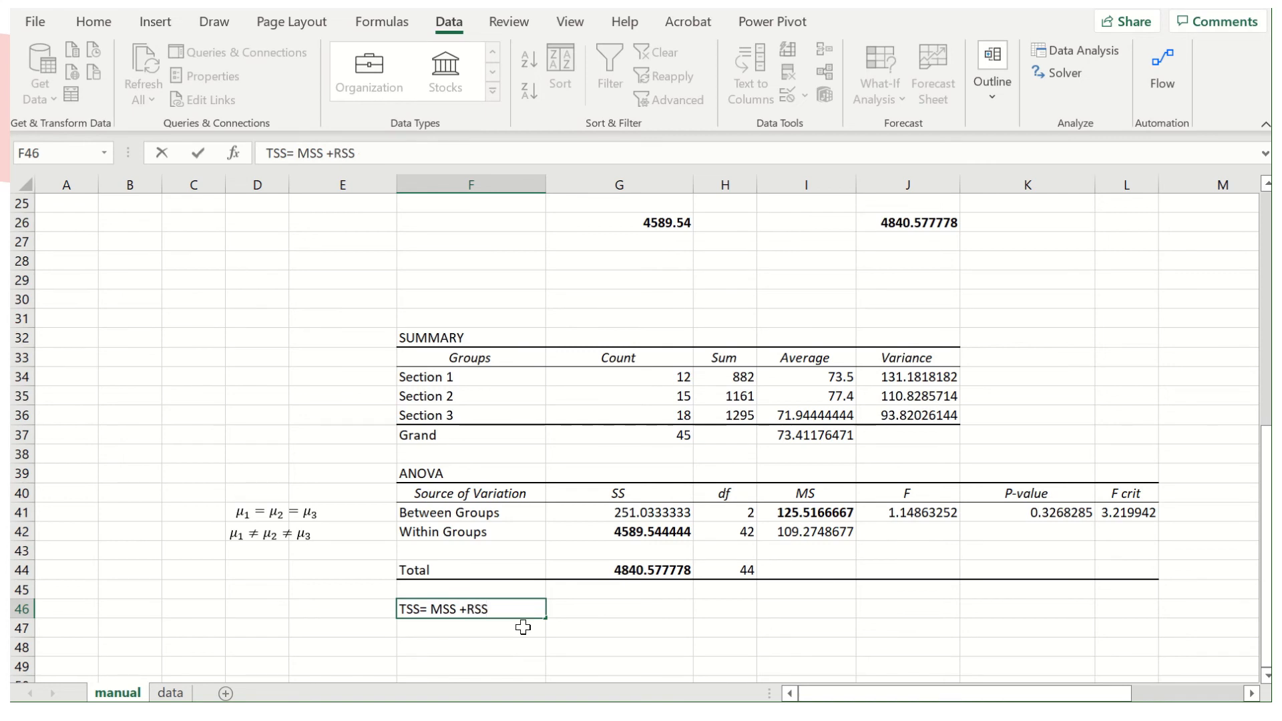
{"action": "key", "text": "Return"}
Enter the rearranged identity "MSS= TSS-RSS" in F47, directly below the TSS identity.
{"action": "left_click", "coordinate": [381, 510]}
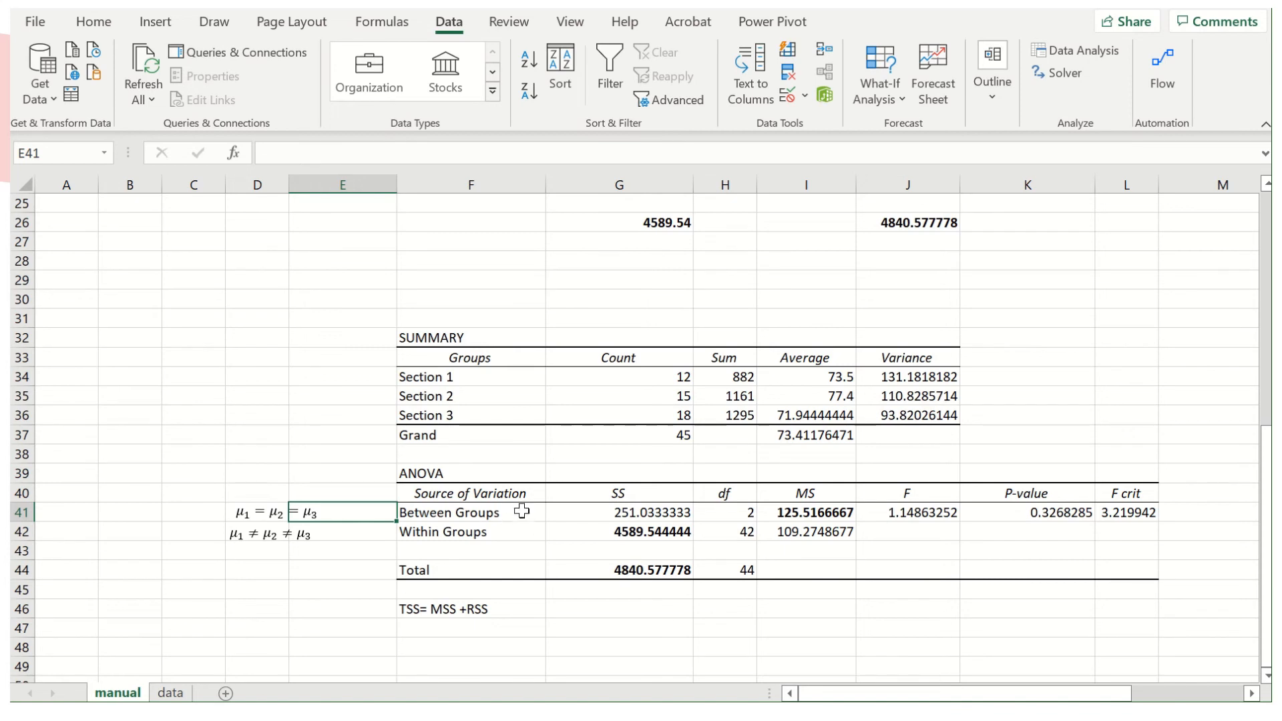
{"action": "left_click", "coordinate": [600, 514]}
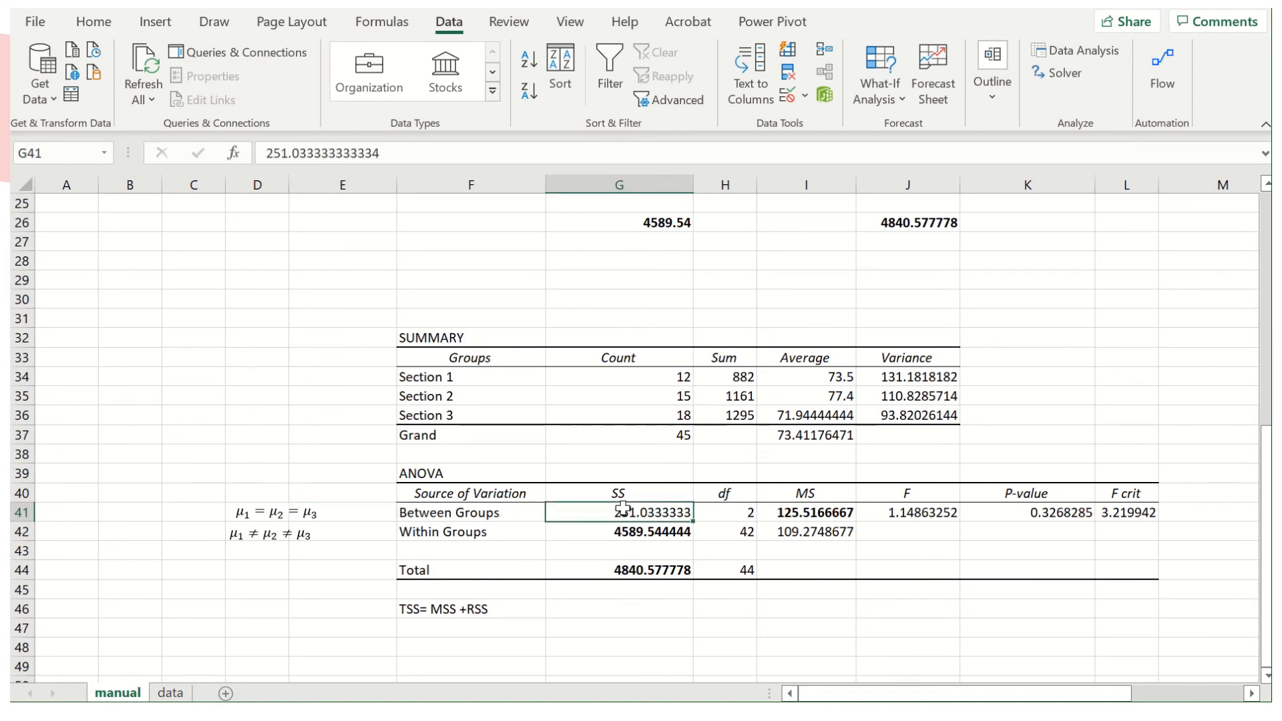
{"action": "left_click", "coordinate": [450, 628]}
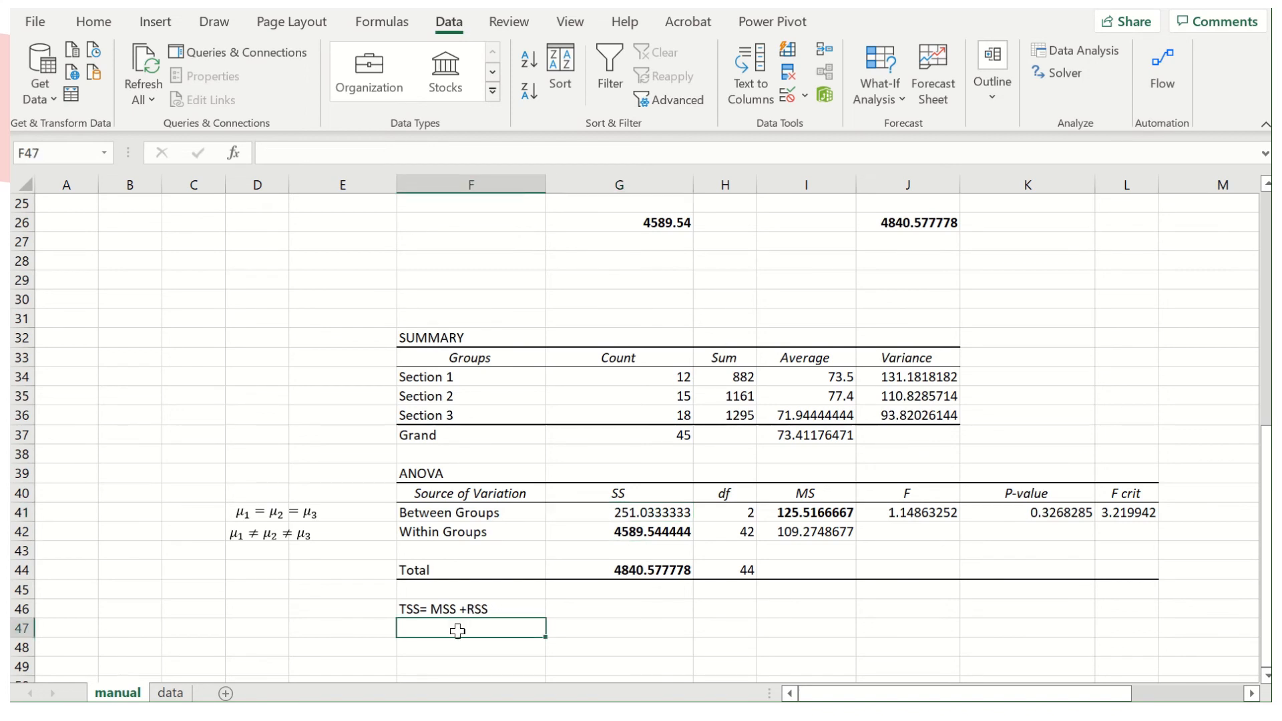
{"action": "type", "text": "MSS= TSS"}
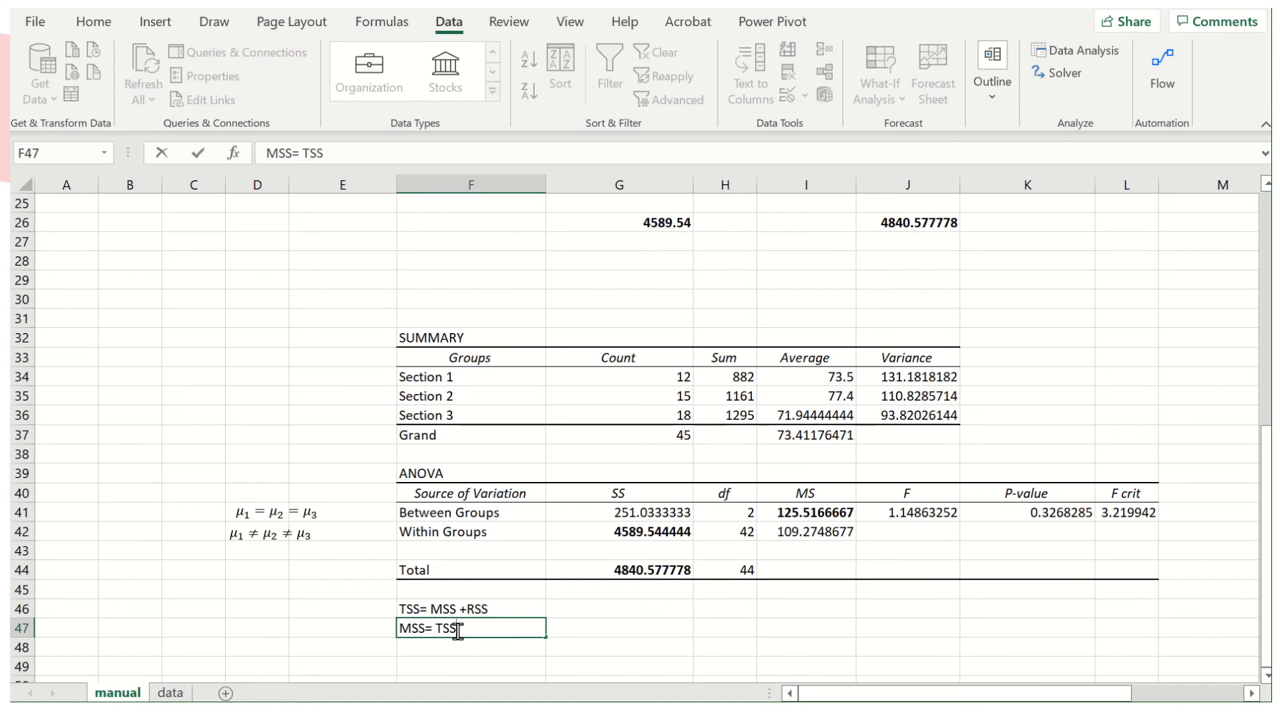
{"action": "type", "text": "-RSSS"}
{"action": "key", "text": "Return"}
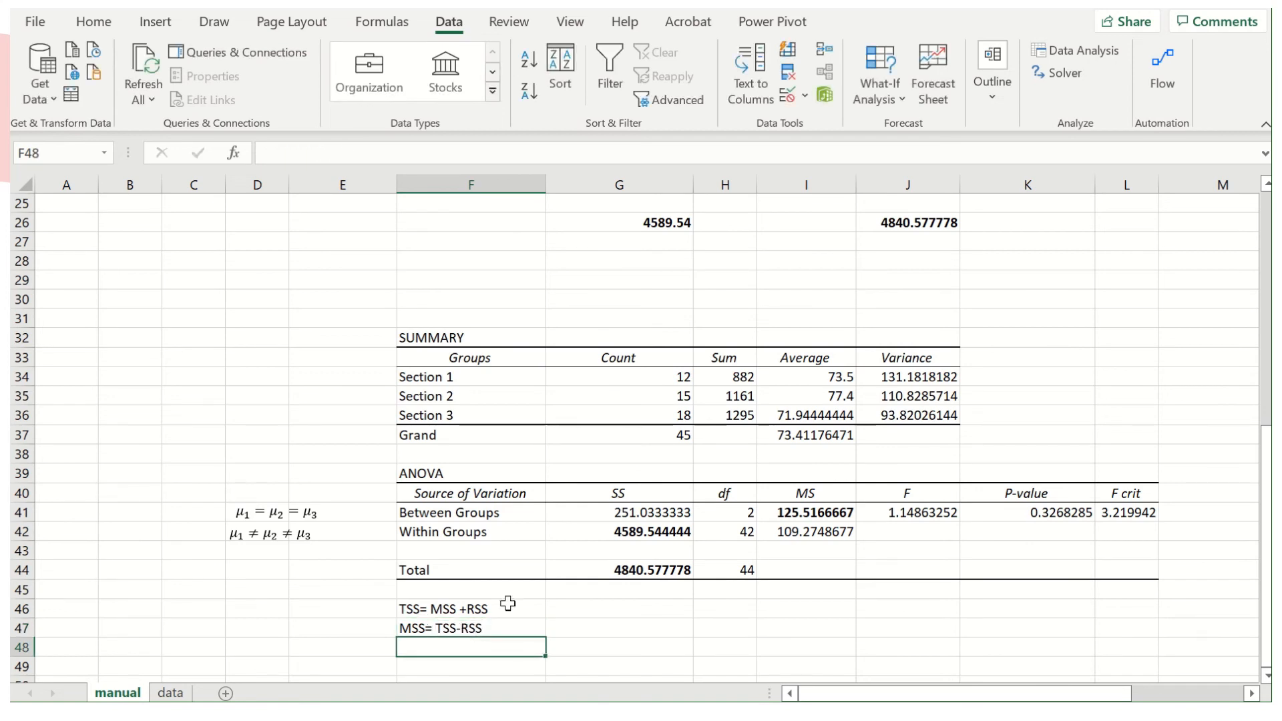
Insert an empty column before the ANOVA table's SS column, between columns F and G.
{"action": "left_click", "coordinate": [677, 527]}
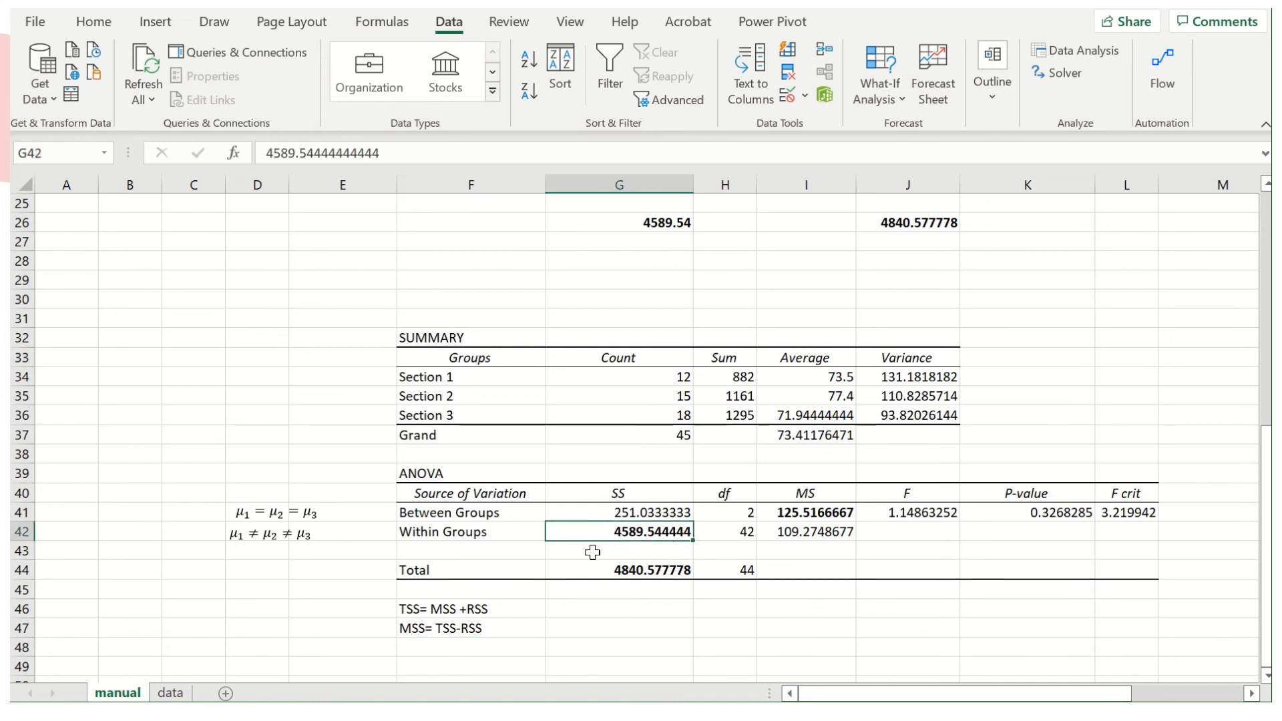
{"action": "left_click", "coordinate": [605, 183]}
{"action": "right_click", "coordinate": [605, 183]}
{"action": "left_click", "coordinate": [671, 287]}
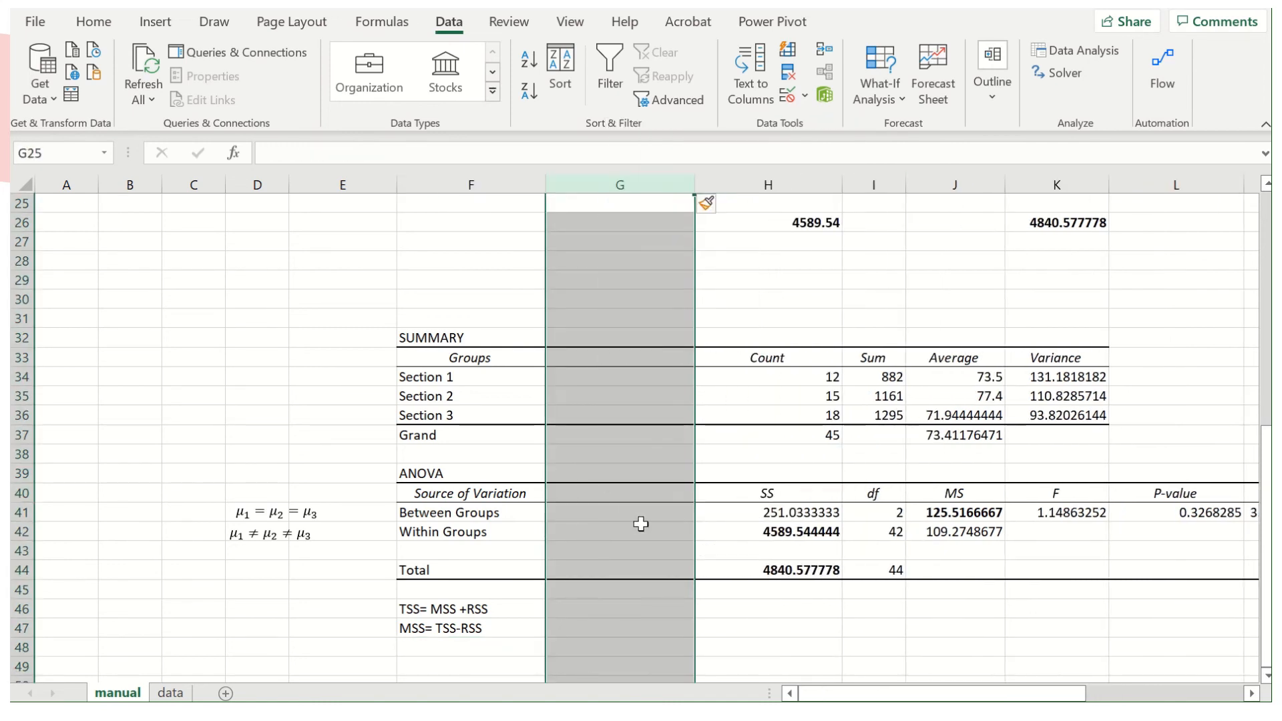
Label the Between Groups, Within Groups and Total rows as MSS, RSS and TSS in G41, G42 and G44.
{"action": "left_click", "coordinate": [653, 529]}
{"action": "left_click", "coordinate": [650, 513]}
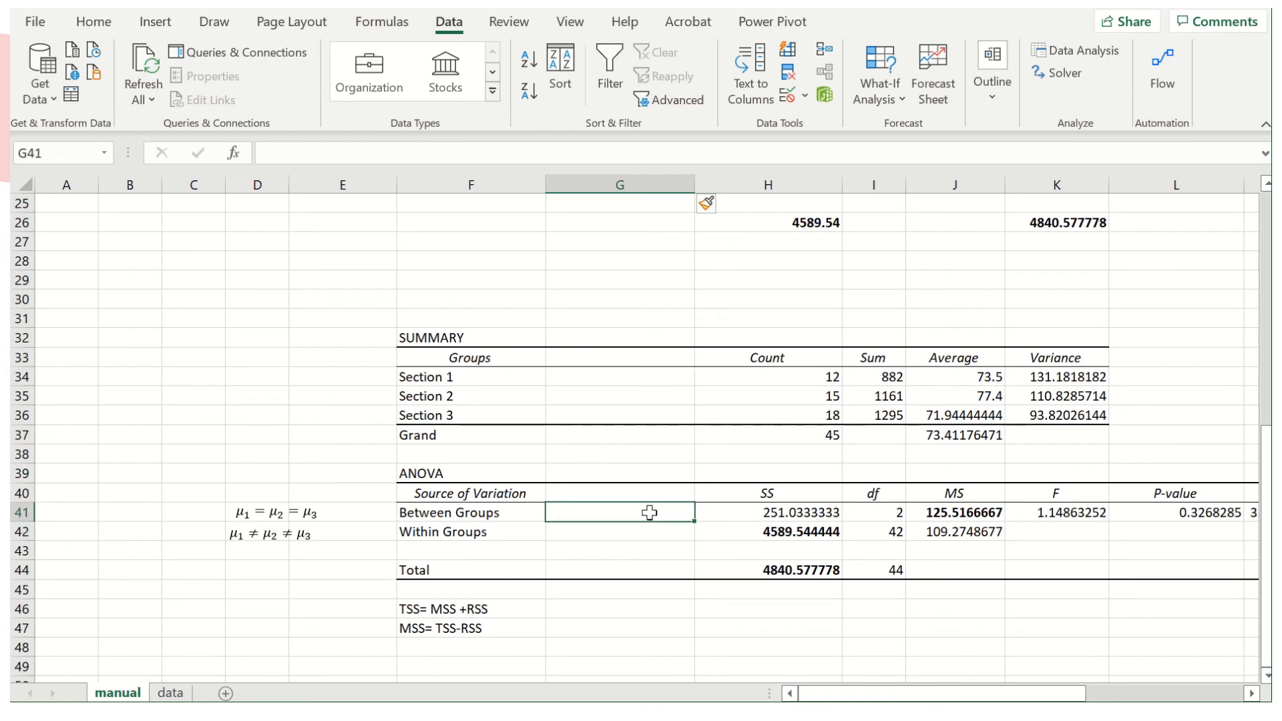
{"action": "type", "text": "MSS"}
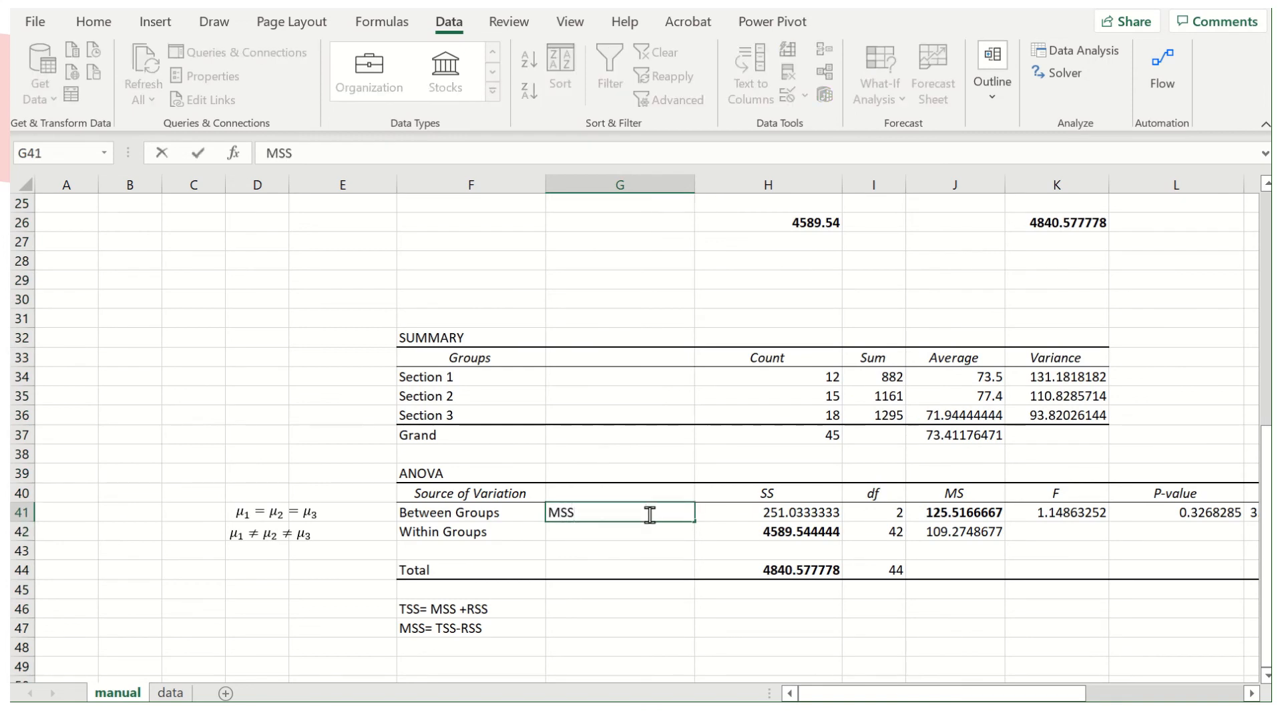
{"action": "left_click", "coordinate": [630, 536]}
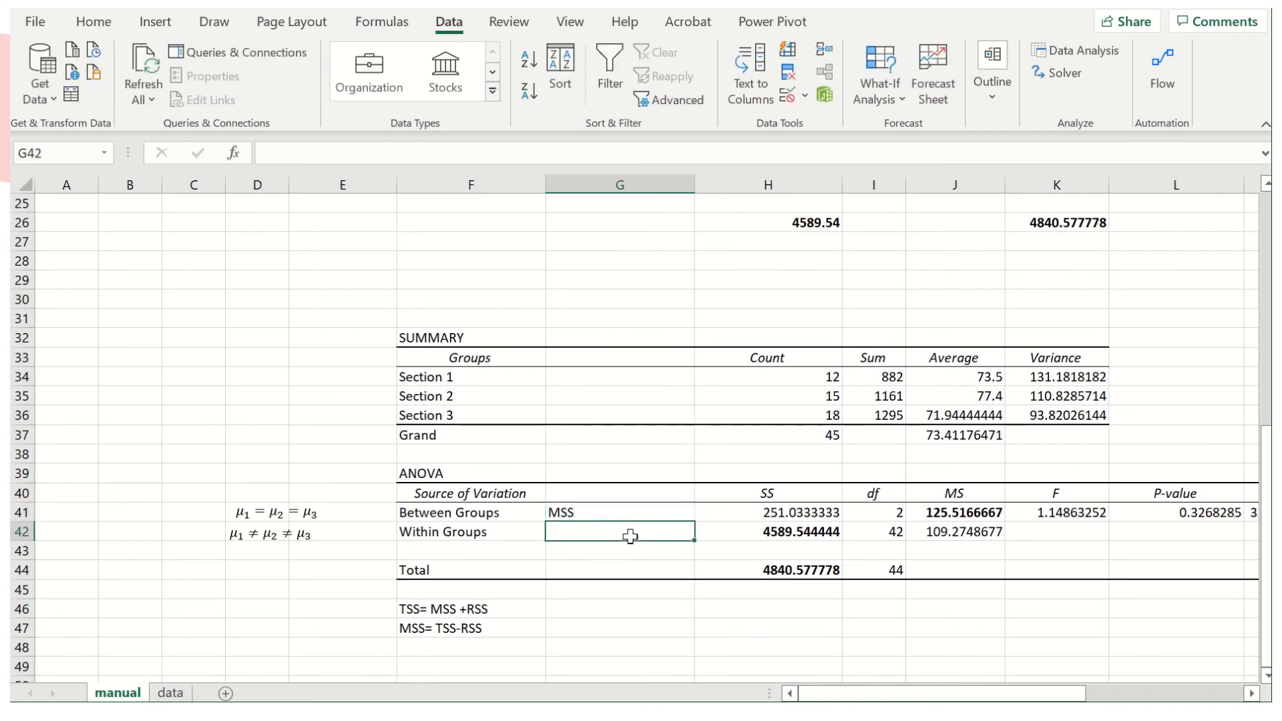
{"action": "type", "text": "RSS"}
{"action": "key", "text": "Return"}
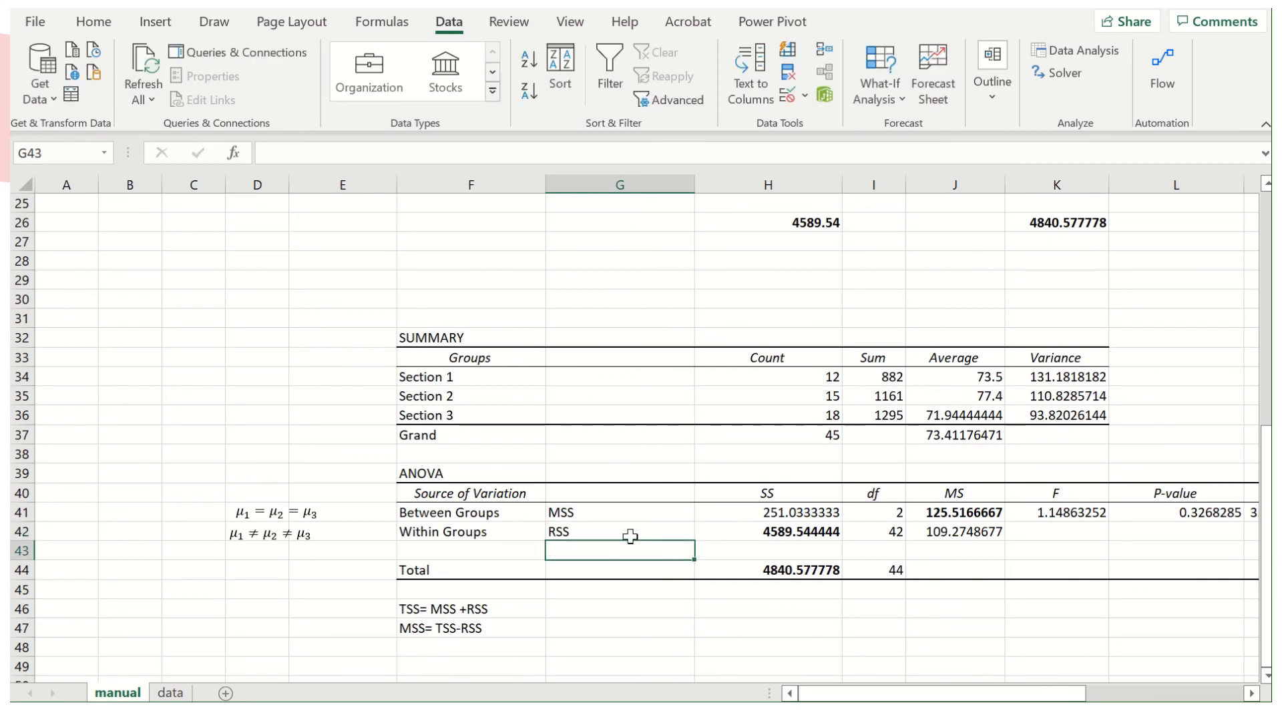
{"action": "left_click", "coordinate": [602, 571]}
{"action": "type", "text": "TSS"}
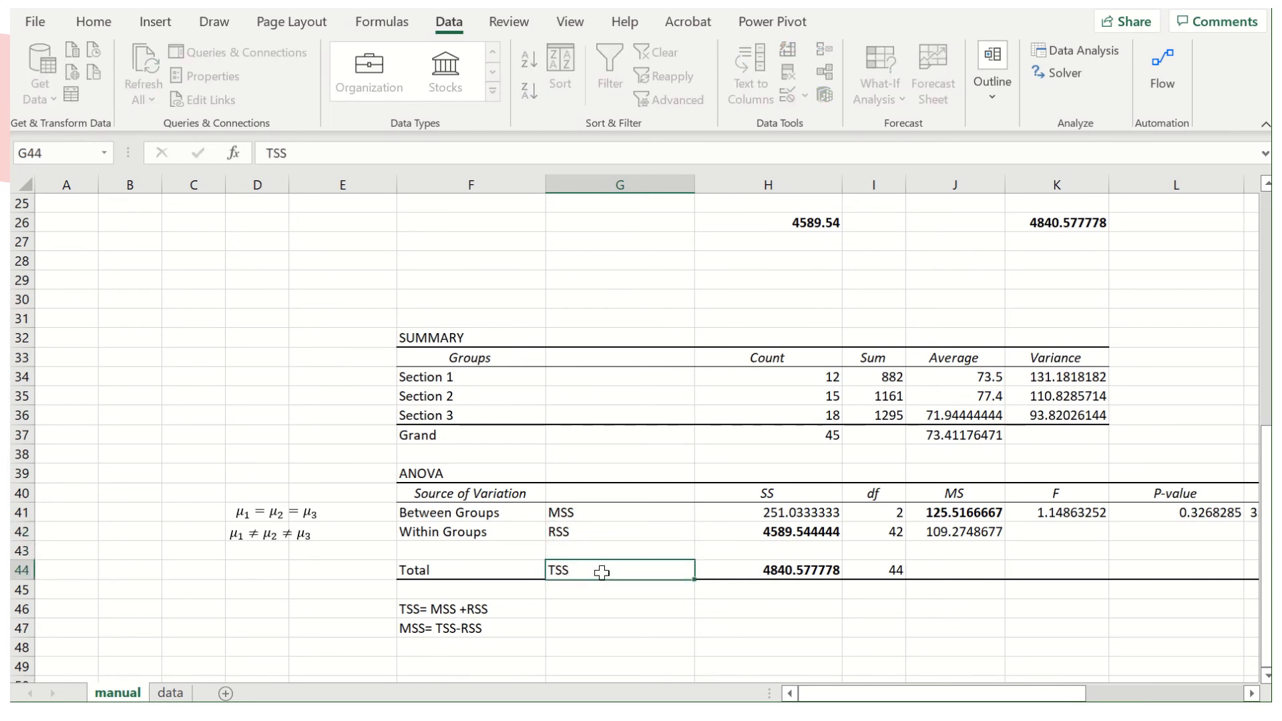
{"action": "key", "text": "Return"}
Calculate the between-group sum of squares in G47 with =H44-H42 and bold the matching SS in H41.
{"action": "left_click", "coordinate": [569, 627]}
{"action": "type", "text": "="}
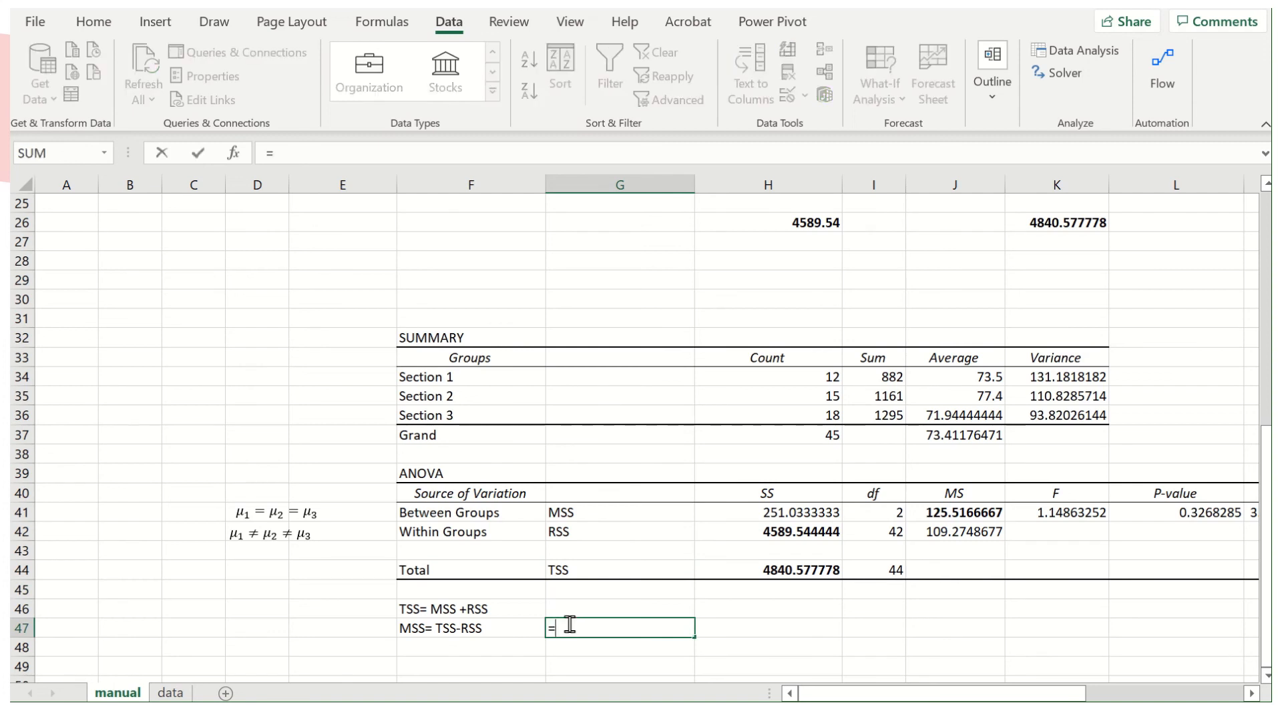
{"action": "left_click", "coordinate": [780, 575]}
{"action": "type", "text": "-"}
{"action": "left_click", "coordinate": [802, 528]}
{"action": "key", "text": "Return"}
{"action": "left_click", "coordinate": [656, 630]}
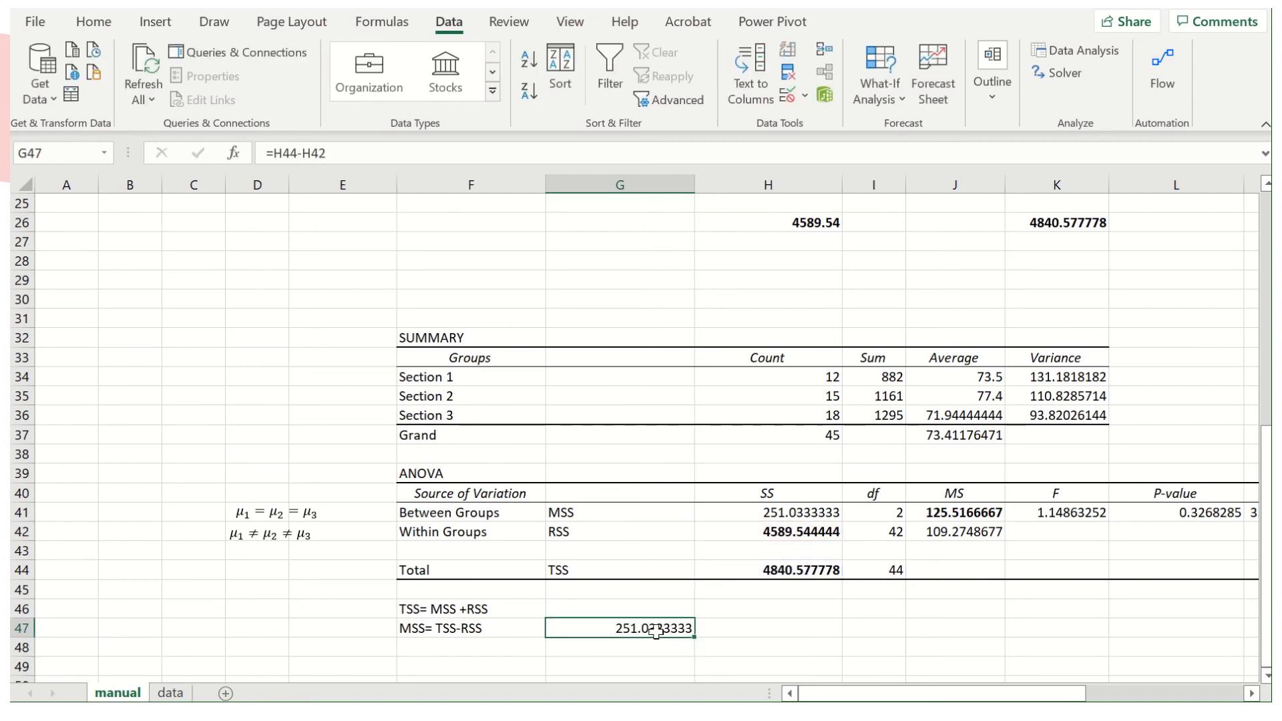
{"action": "left_click", "coordinate": [796, 516]}
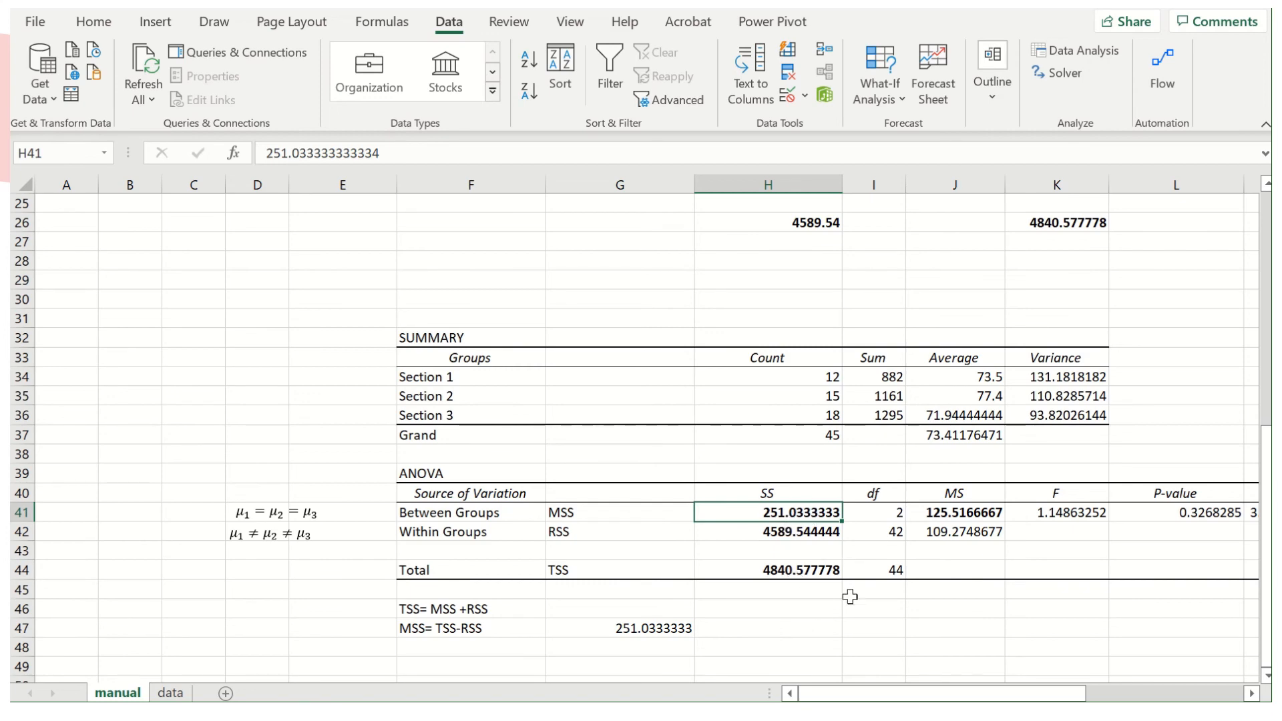
Calculate the explained share of total variation in I46 with =H41/H44 and check it against the MSS and TSS cells.
{"action": "scroll", "coordinate": [857, 551], "scroll_direction": "right", "scroll_amount": 3}
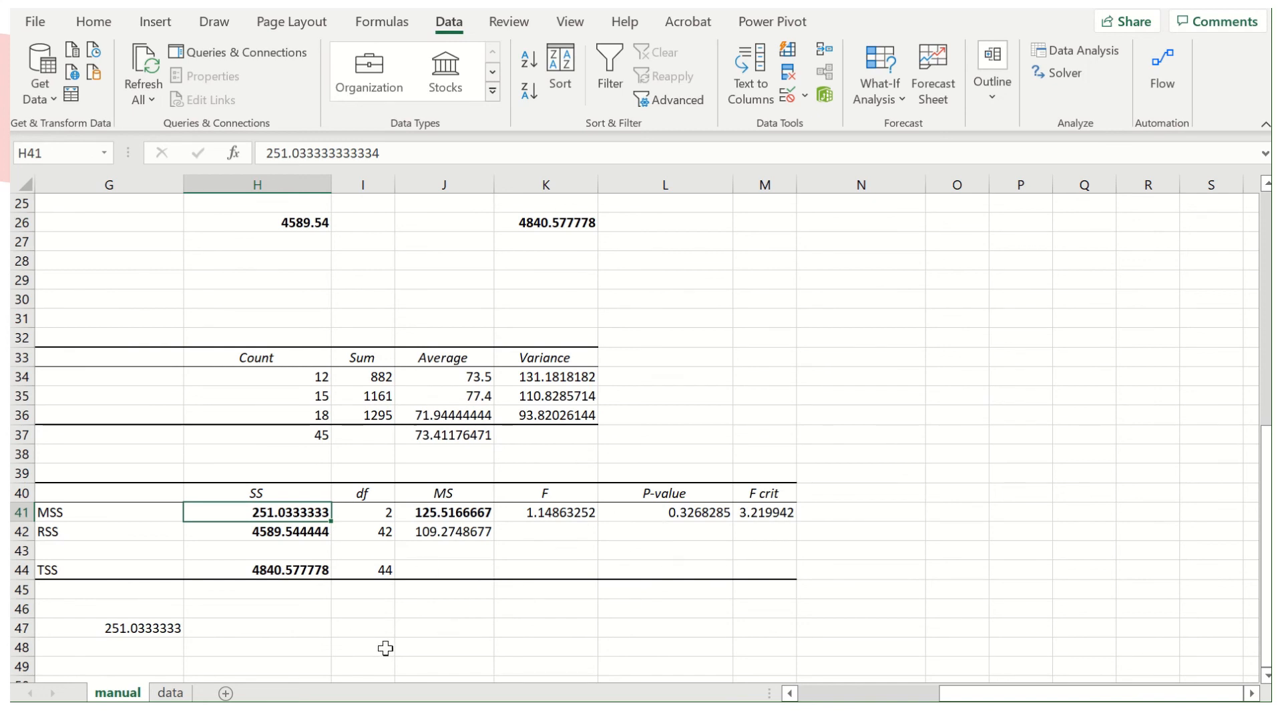
{"action": "left_click", "coordinate": [362, 611]}
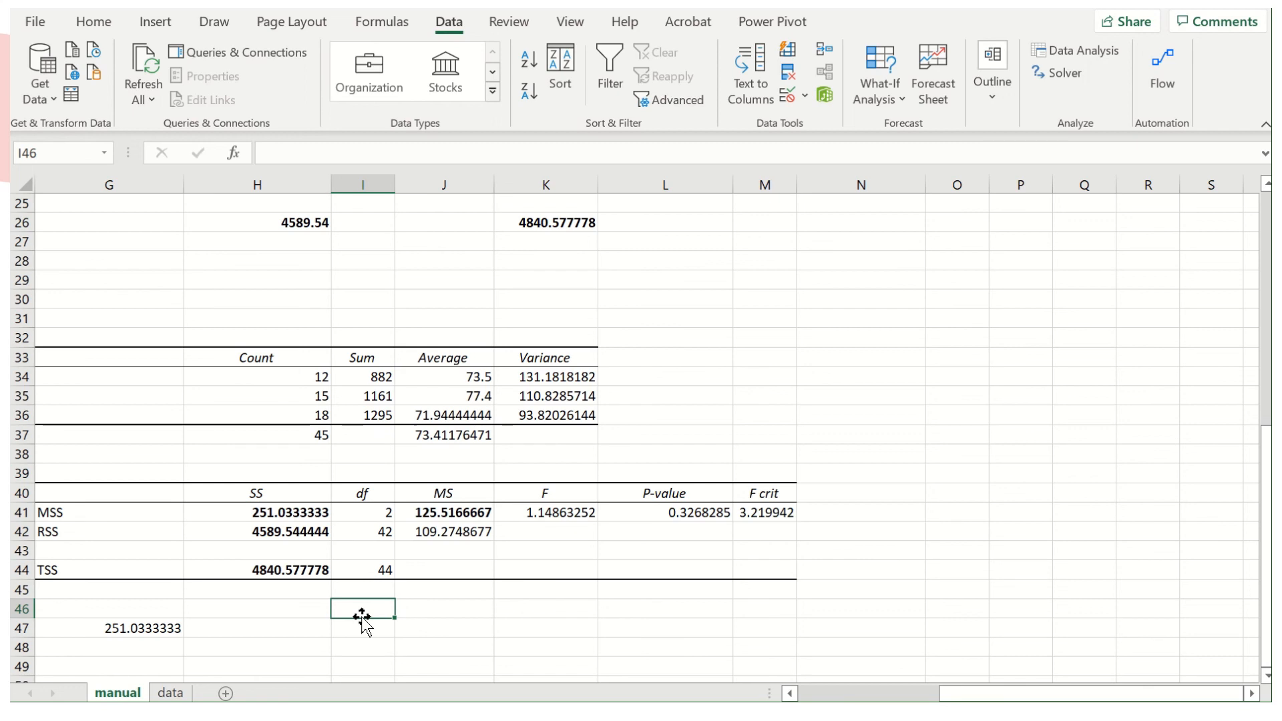
{"action": "type", "text": "="}
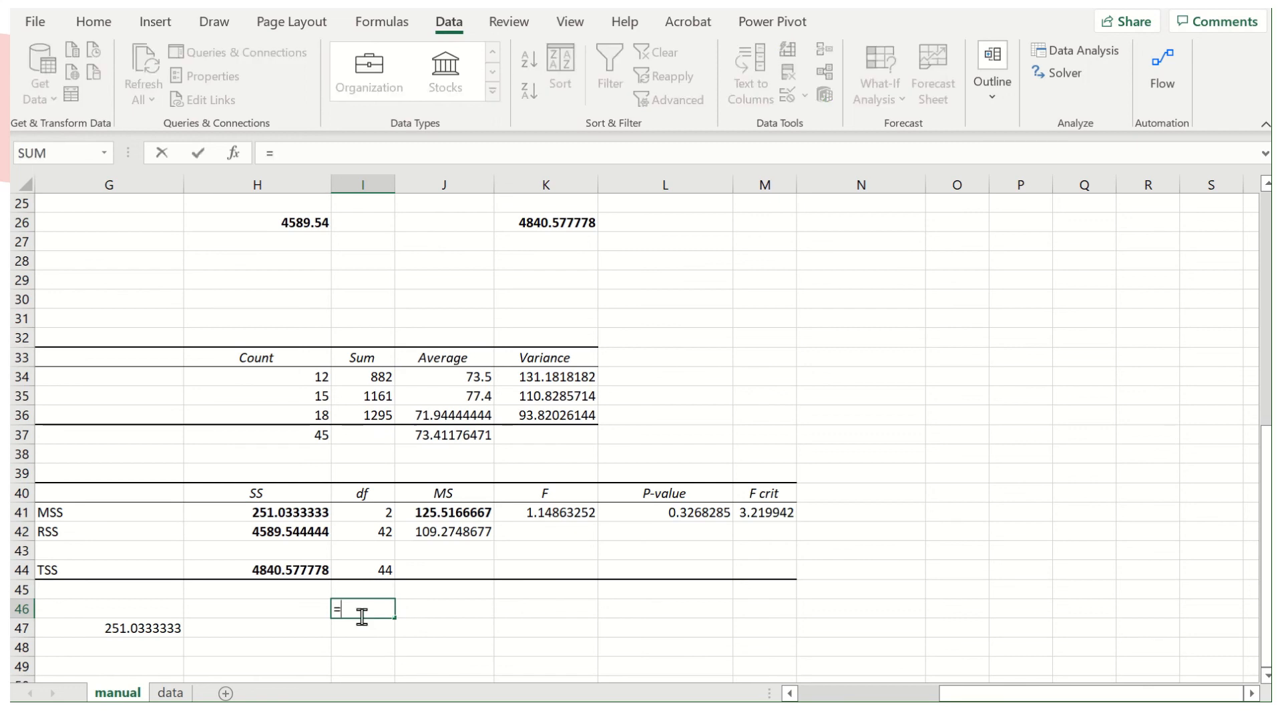
{"action": "left_click", "coordinate": [302, 512]}
{"action": "type", "text": "/"}
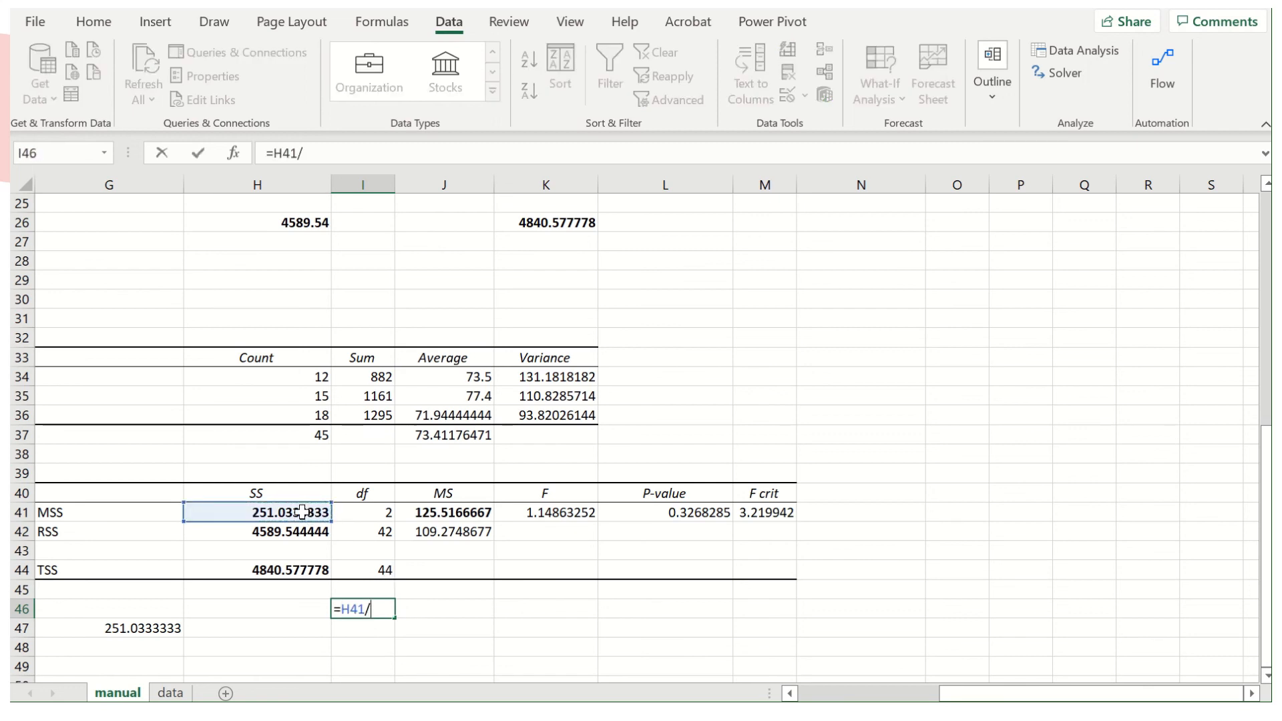
{"action": "left_click", "coordinate": [277, 569]}
{"action": "key", "text": "Return"}
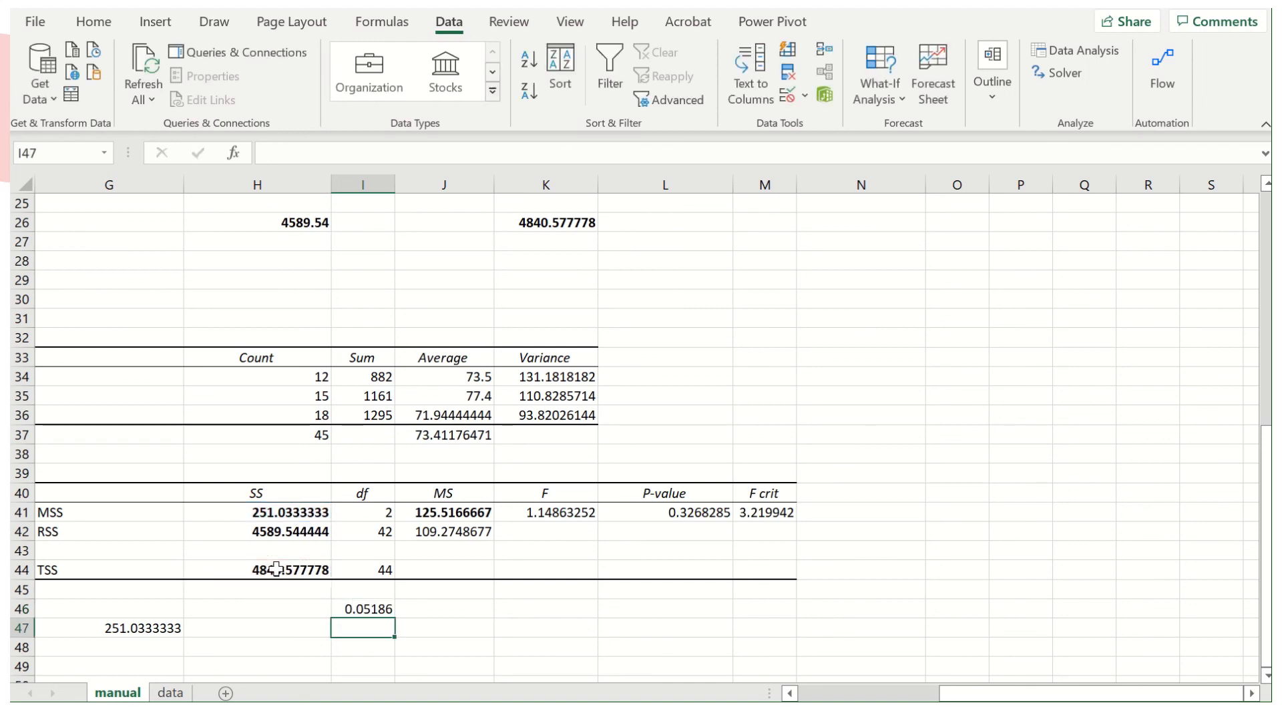
{"action": "key", "text": "Up"}
{"action": "left_click", "coordinate": [274, 569]}
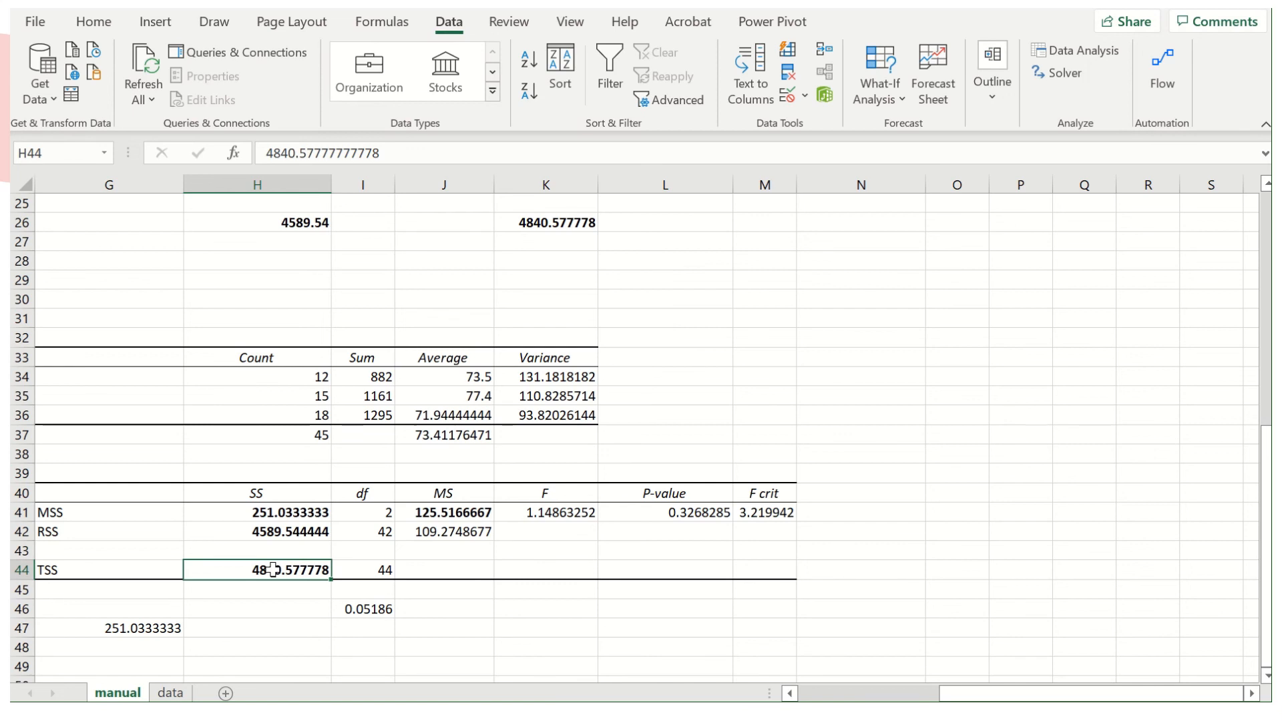
{"action": "left_click", "coordinate": [296, 513]}
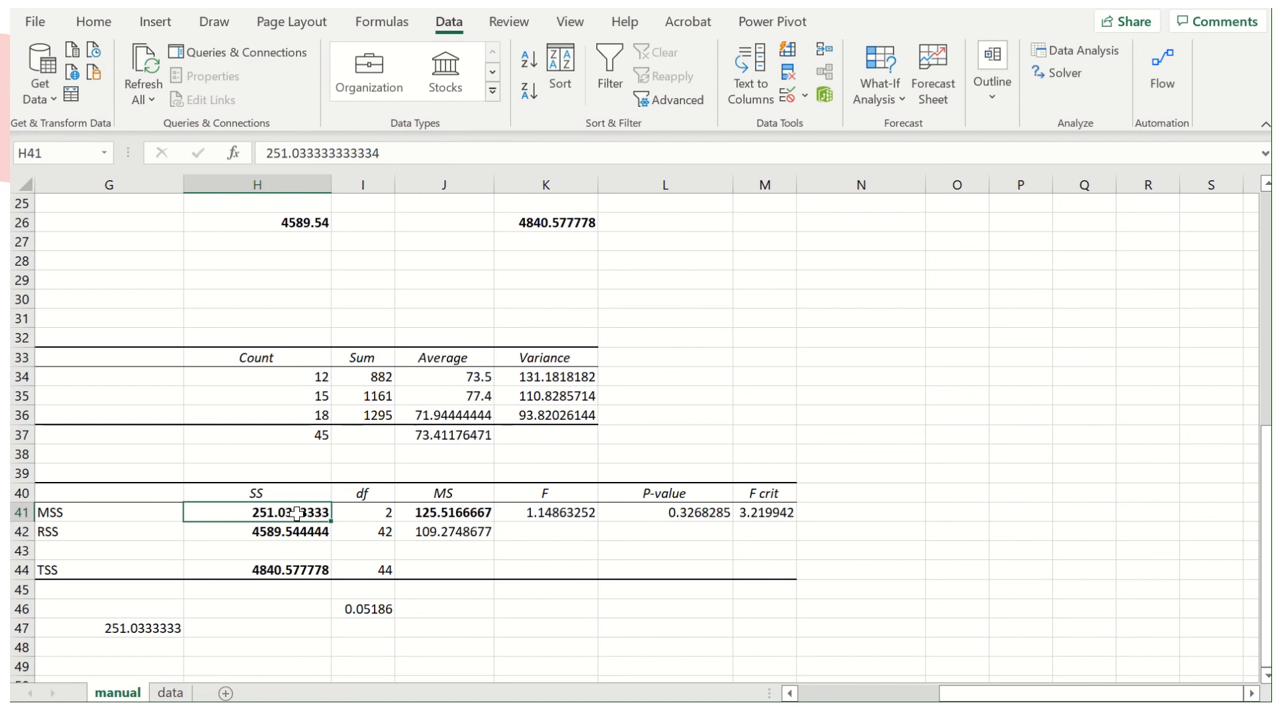
{"action": "left_click", "coordinate": [378, 609]}
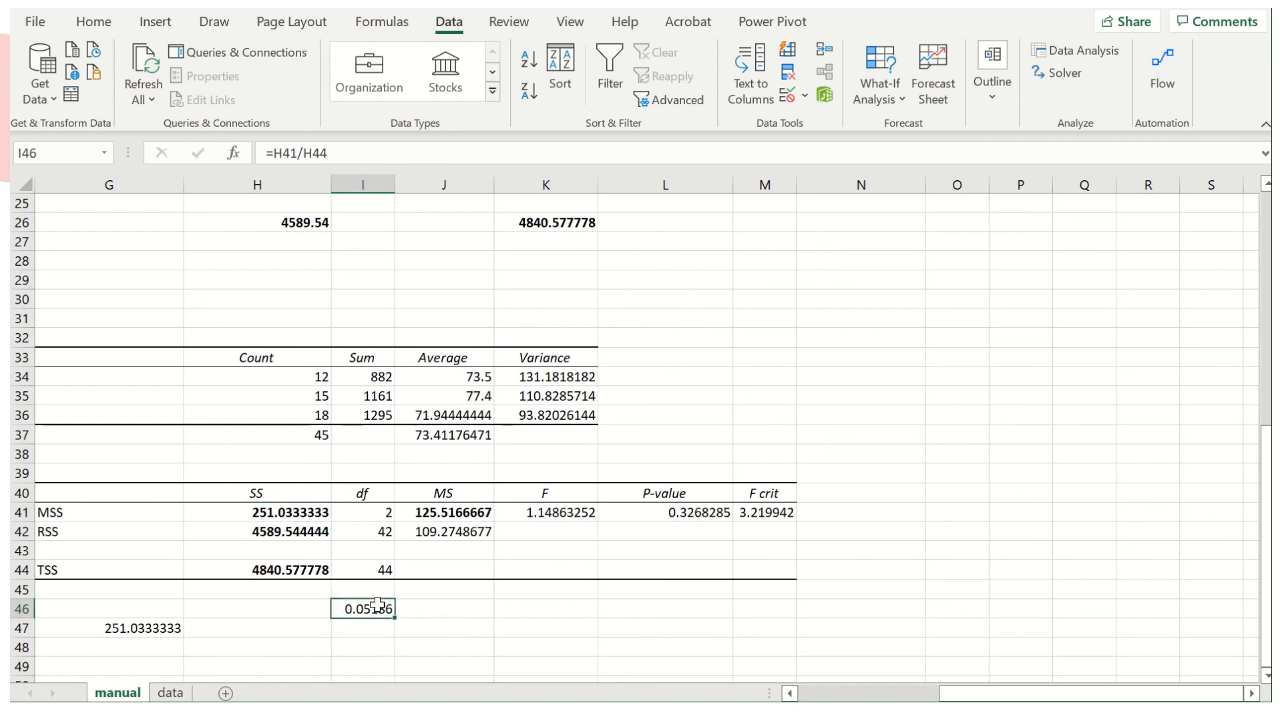
Enter the interpretation "we can just explain 5.1% of the total variation in the data with group information" in J46.
{"action": "left_click", "coordinate": [462, 613]}
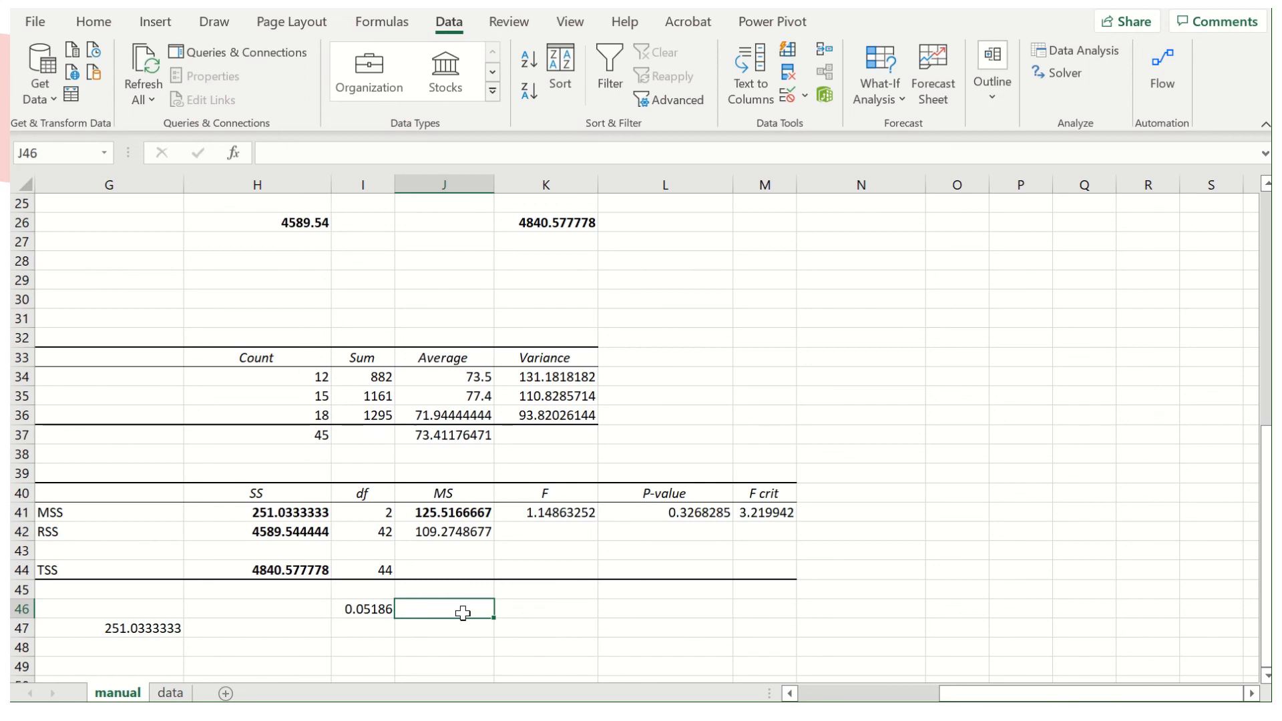
{"action": "type", "text": "we can just"}
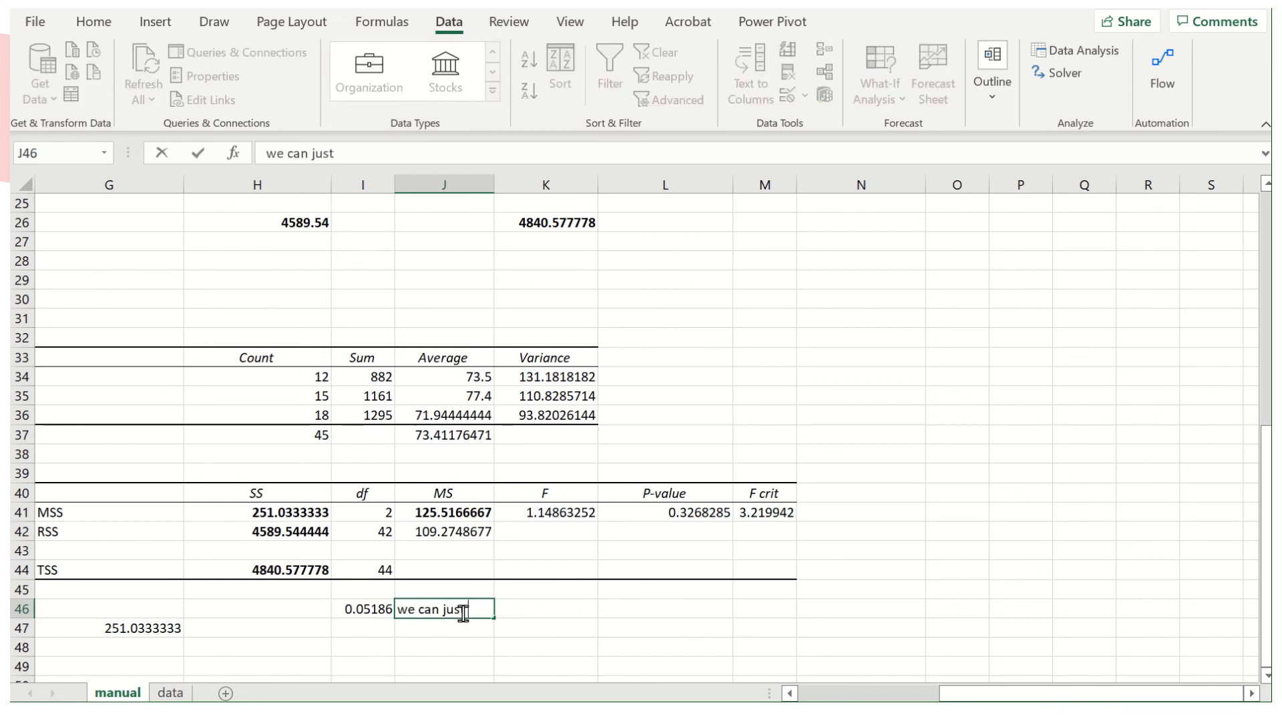
{"action": "type", "text": " explain 5.1% of the "}
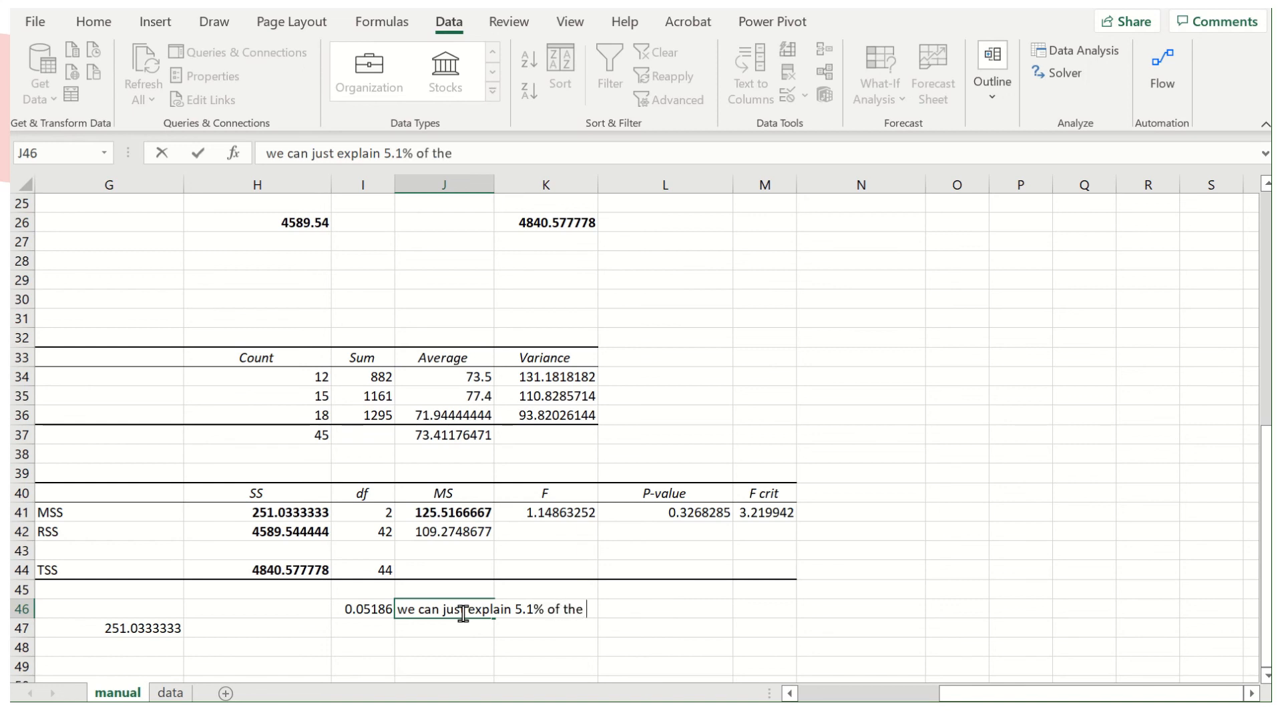
{"action": "type", "text": "totai"}
{"action": "type", "text": "l vairau"}
{"action": "type", "text": "iatuon i"}
{"action": "key", "text": "BackSpace"}
{"action": "key", "text": "BackSpace"}
{"action": "type", "text": "ion in the data wit"}
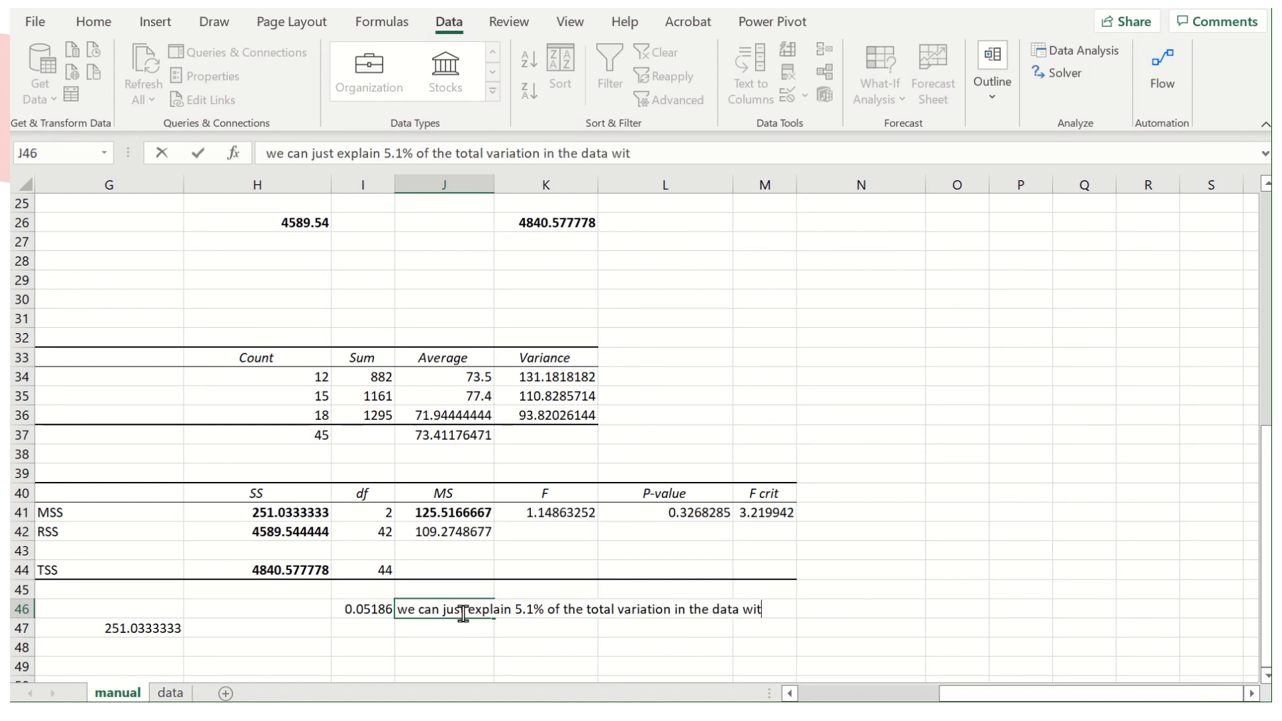
{"action": "type", "text": "h grouop"}
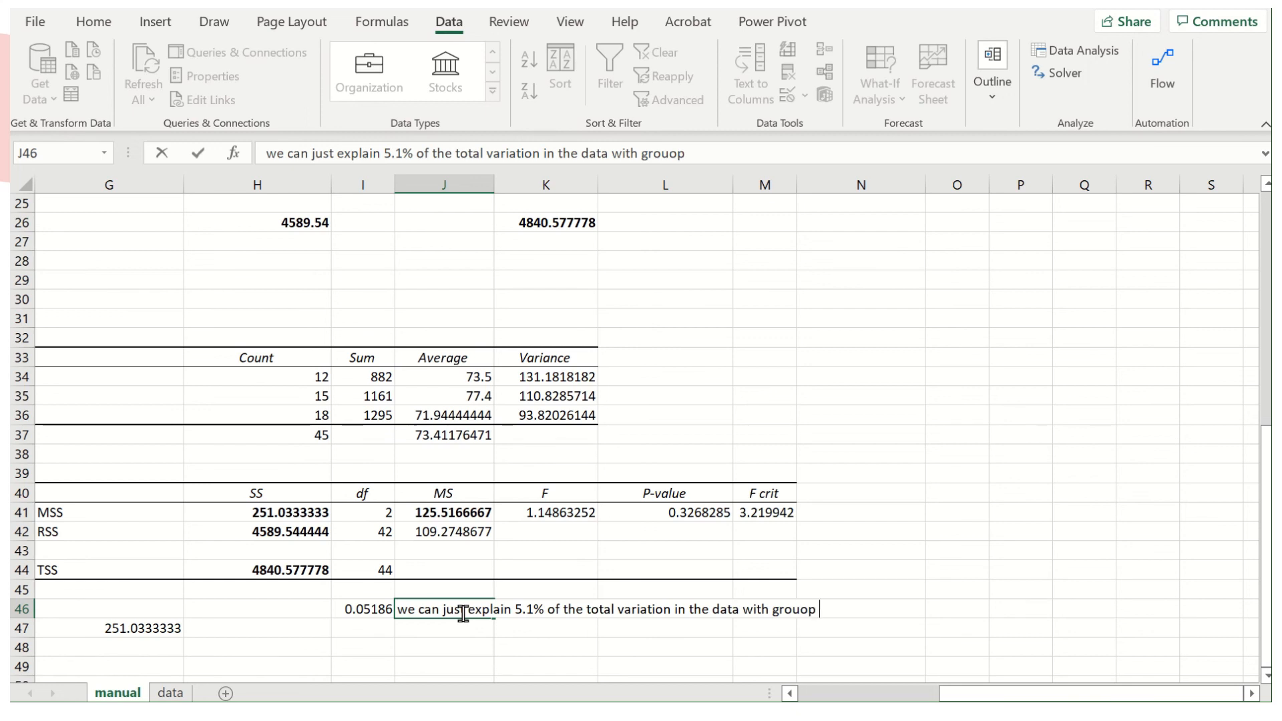
{"action": "key", "text": "BackSpace"}
{"action": "key", "text": "BackSpace"}
{"action": "type", "text": "p informatio"}
{"action": "key", "text": "Return"}
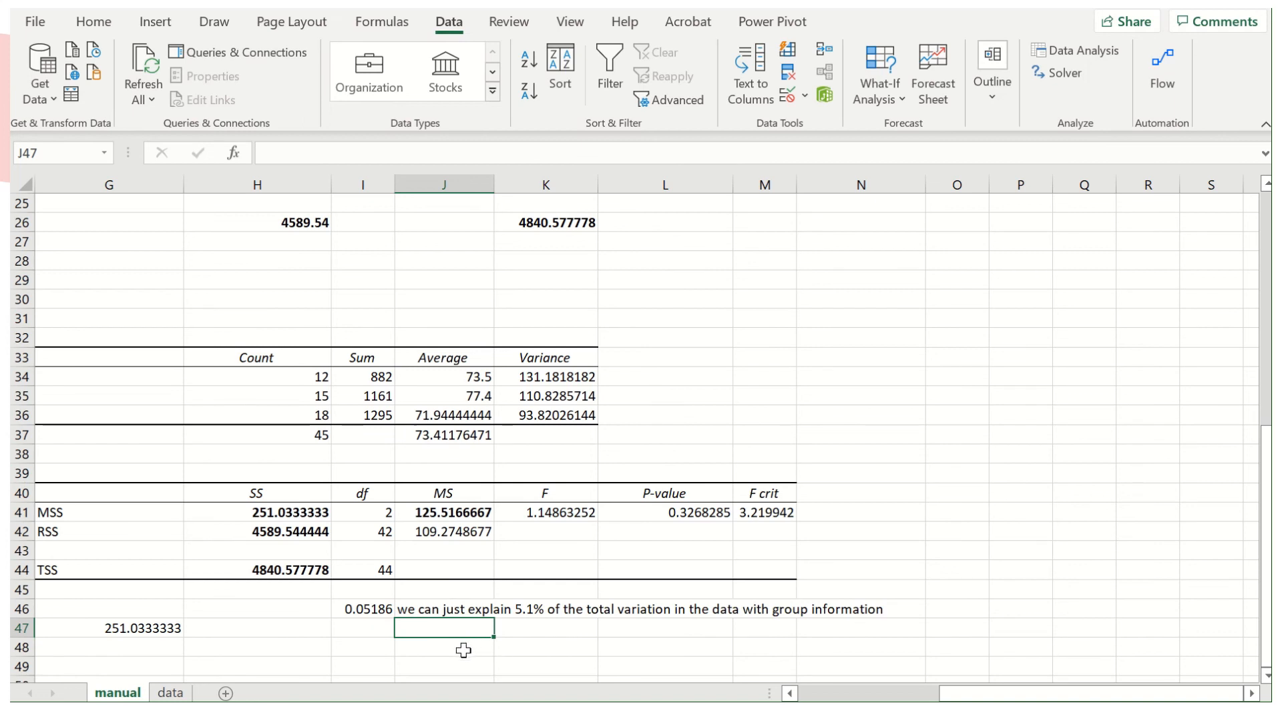
Compare the ANOVA P-value in L41 with the explained-variation ratio in I46.
{"action": "left_click", "coordinate": [678, 509]}
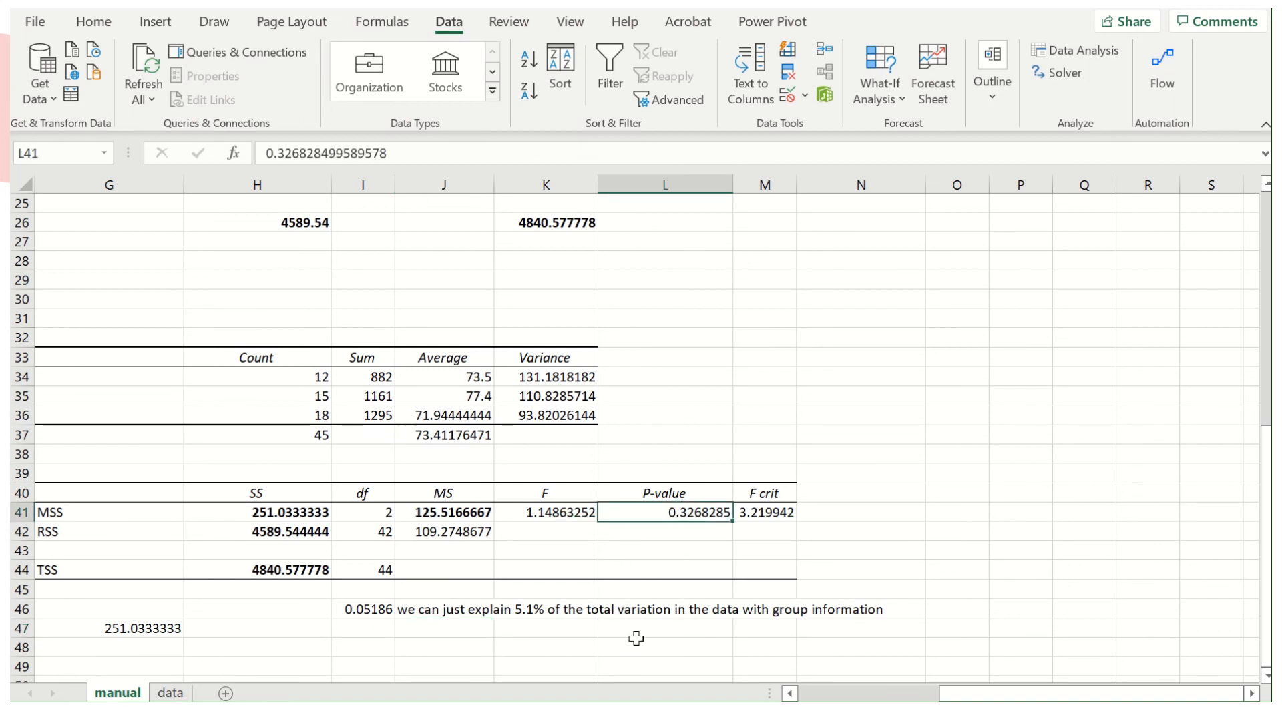
{"action": "left_click", "coordinate": [366, 611]}
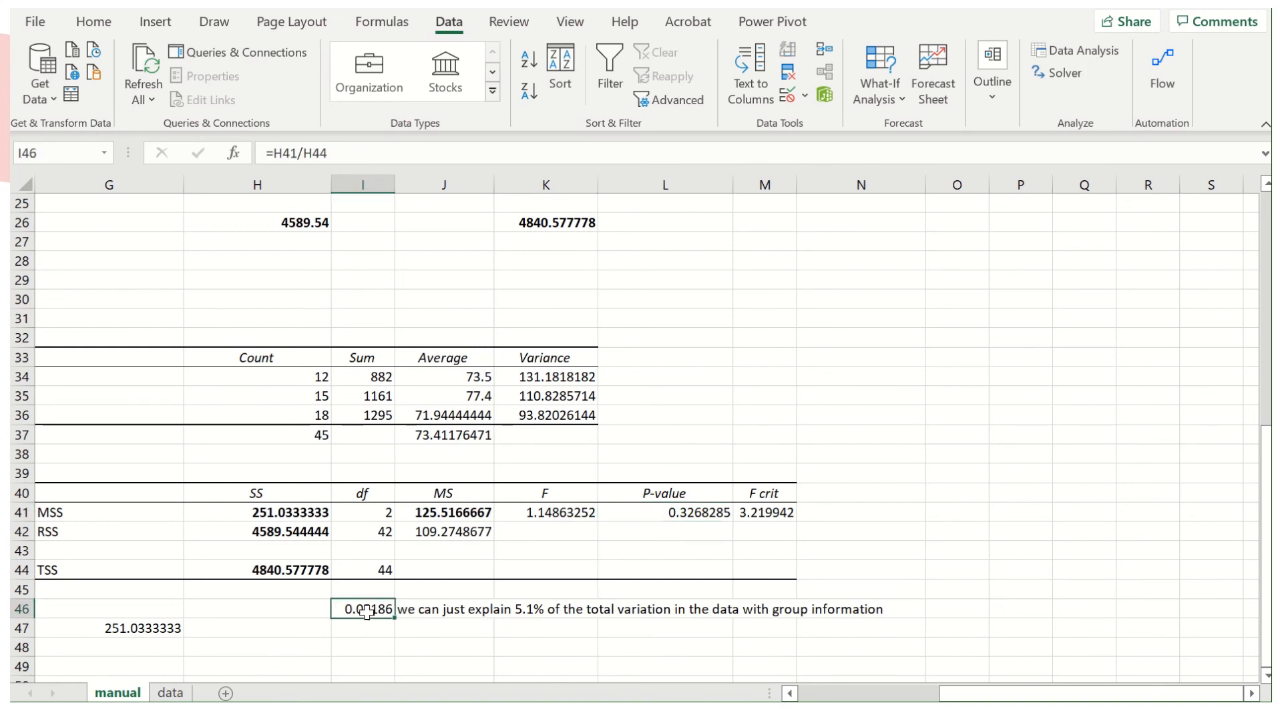